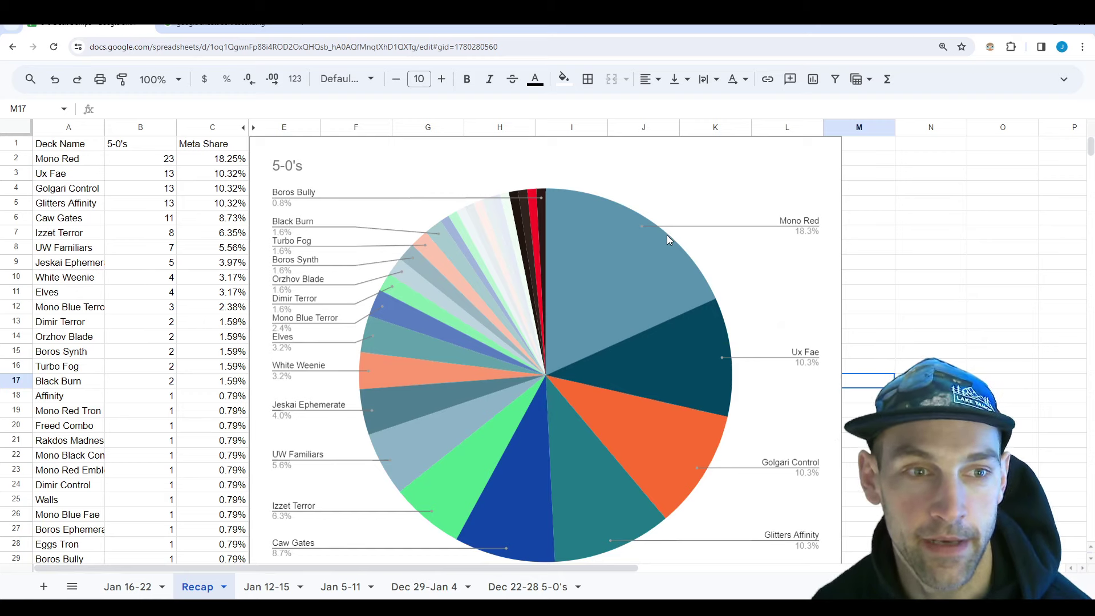
Step: Review the 5-0 counts in the Recap sheet row by row, from Ux Fae down to Jeskai Ephemerate
left_click(165, 180)
left_click(165, 193)
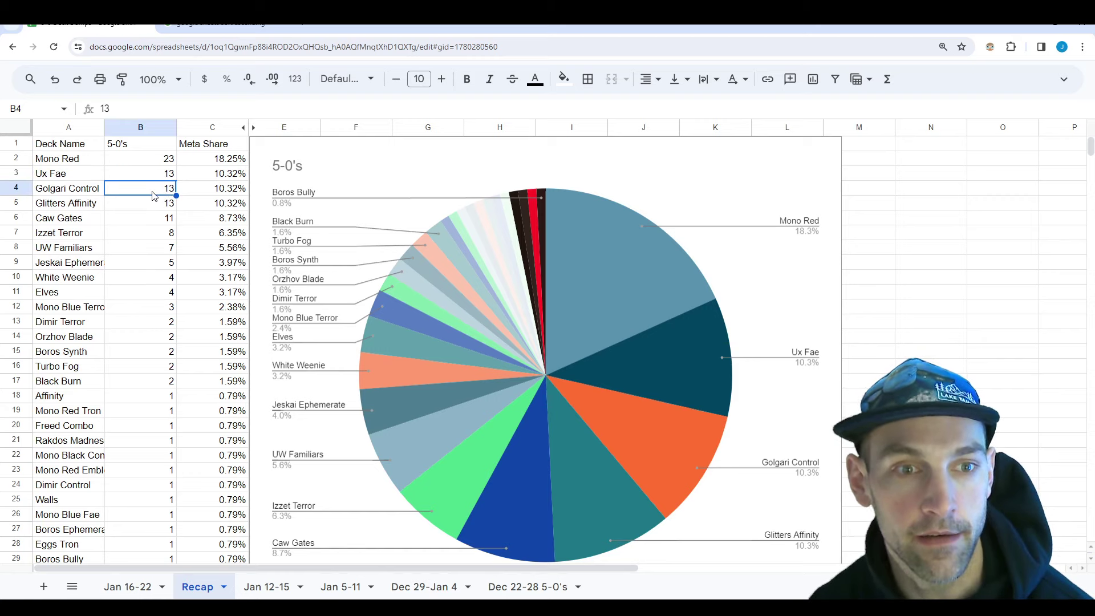
left_click(157, 209)
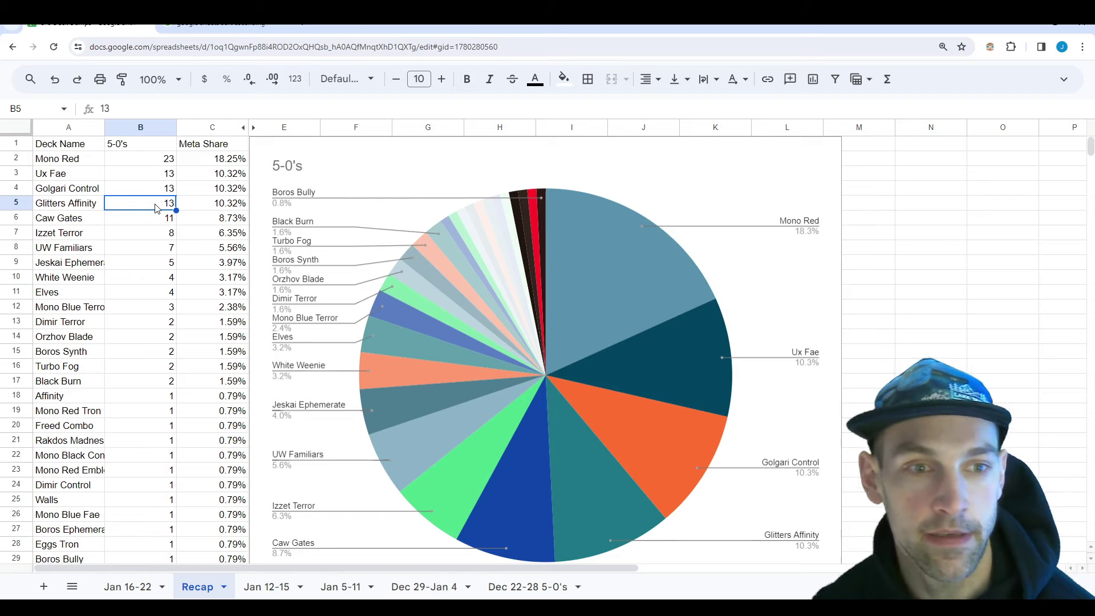
left_click(159, 220)
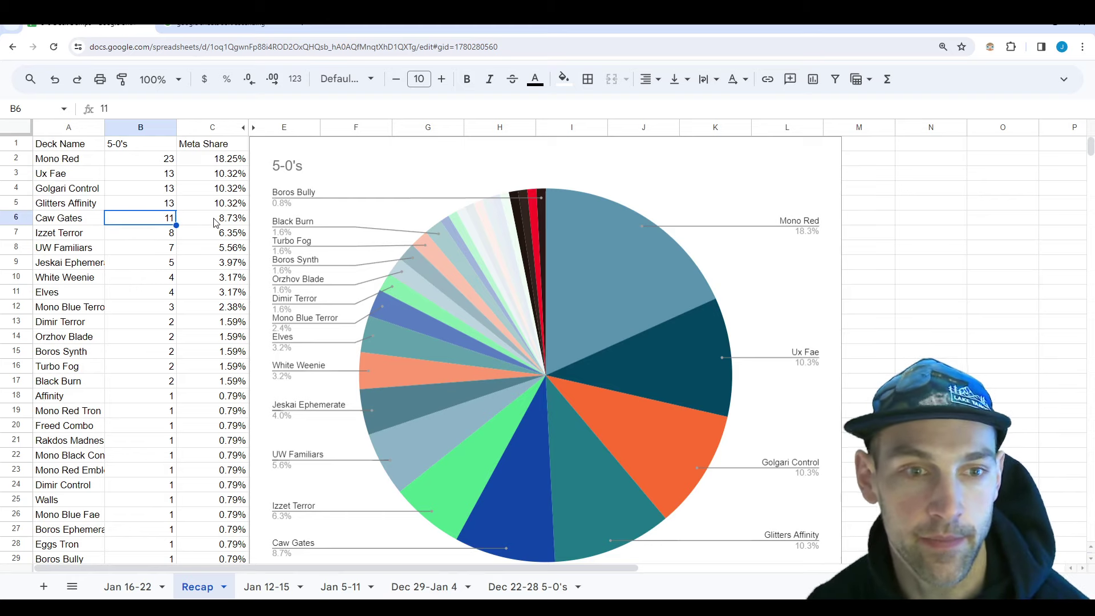
left_click(163, 236)
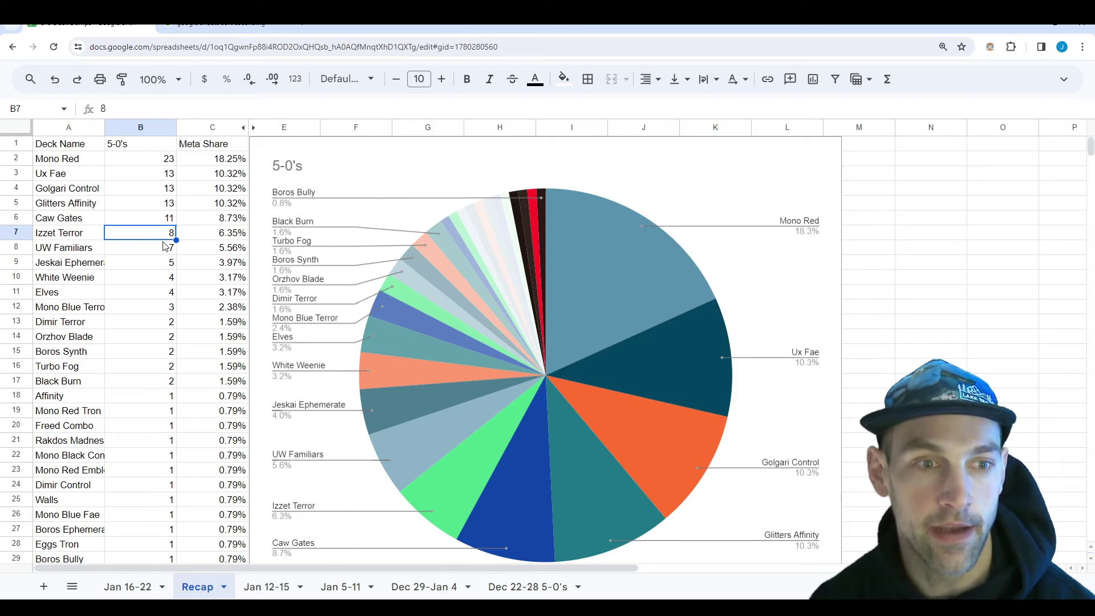
left_click(165, 251)
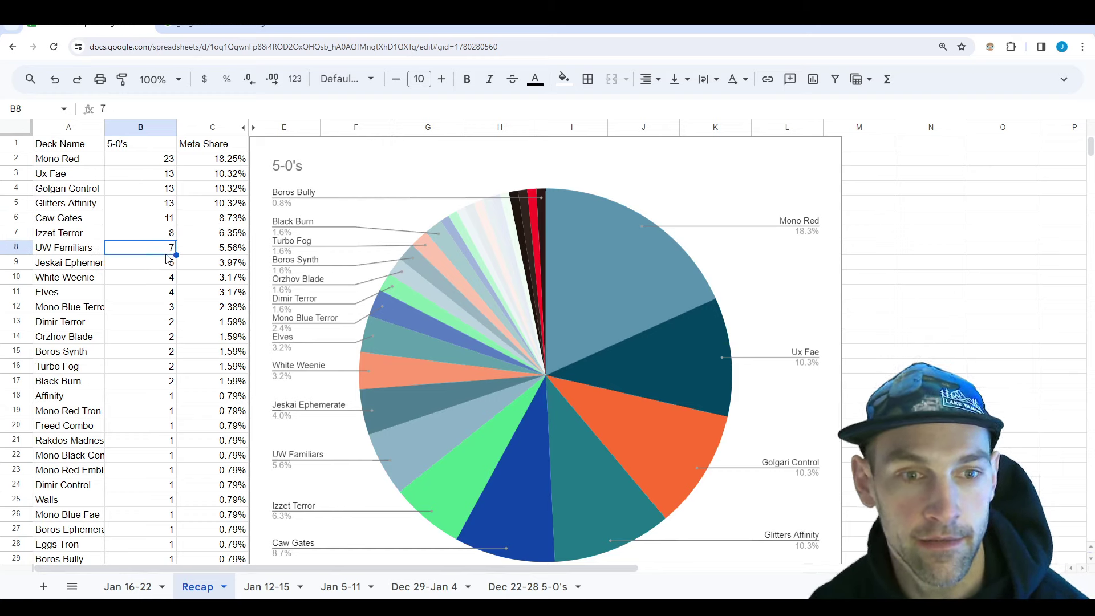
left_click(159, 269)
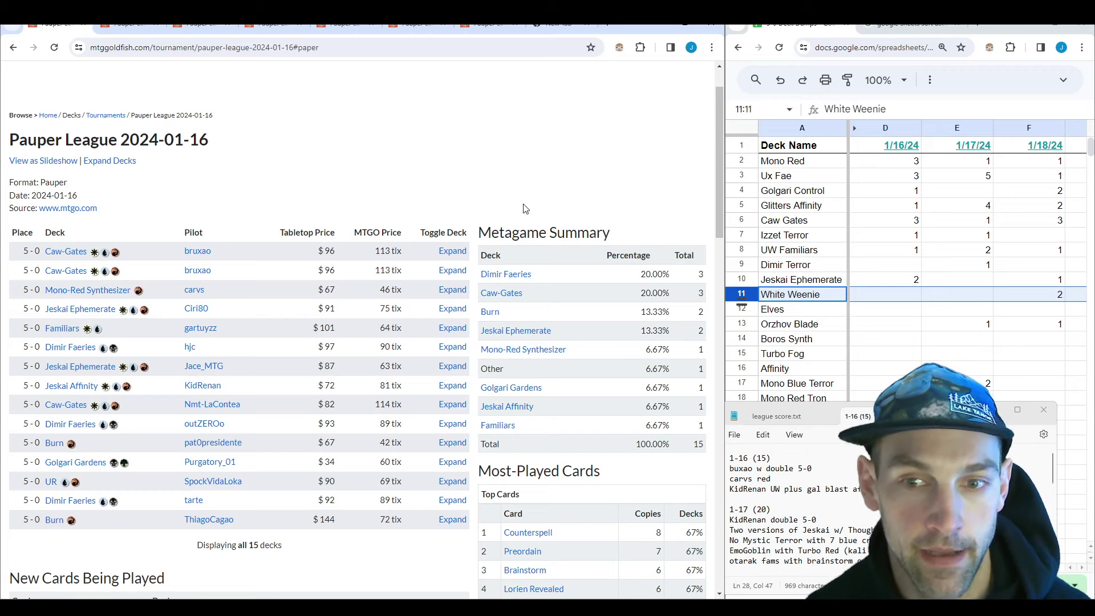
Step: Enlarge the Pauper League 2024-01-16 page to 110% and examine the Mono-Red Synthesizer decklist, collapsing it when done
key("ctrl+plus")
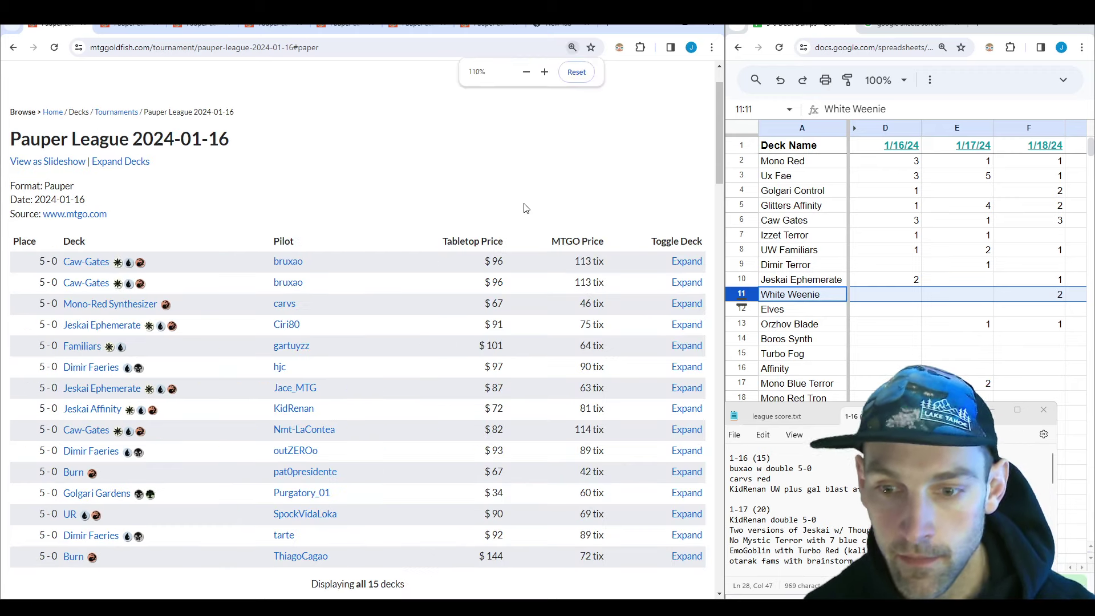
scroll(525, 208, "down", 1)
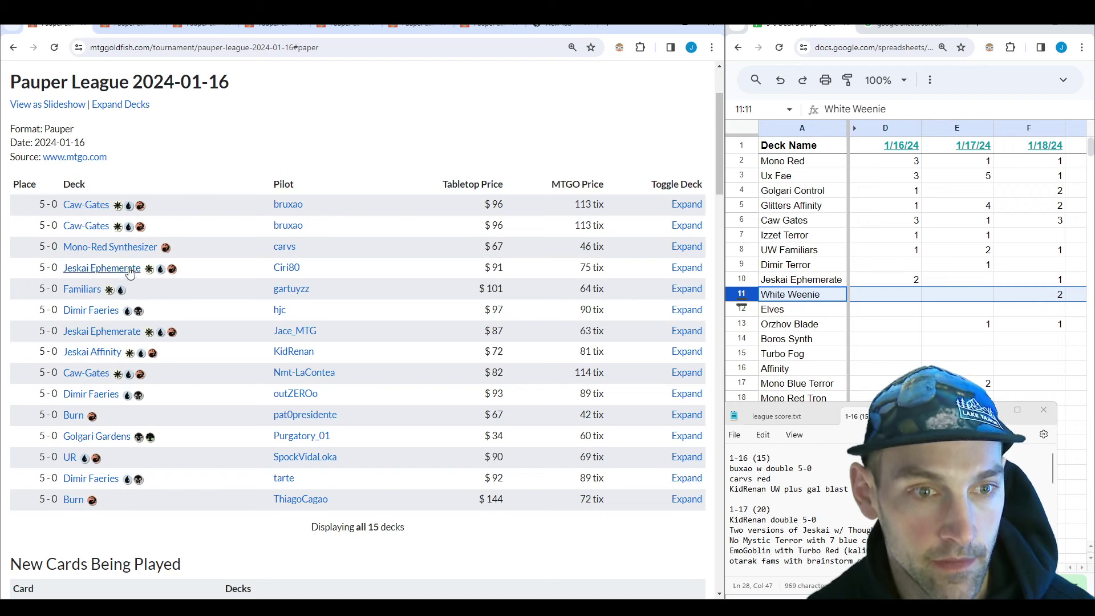
left_click(687, 247)
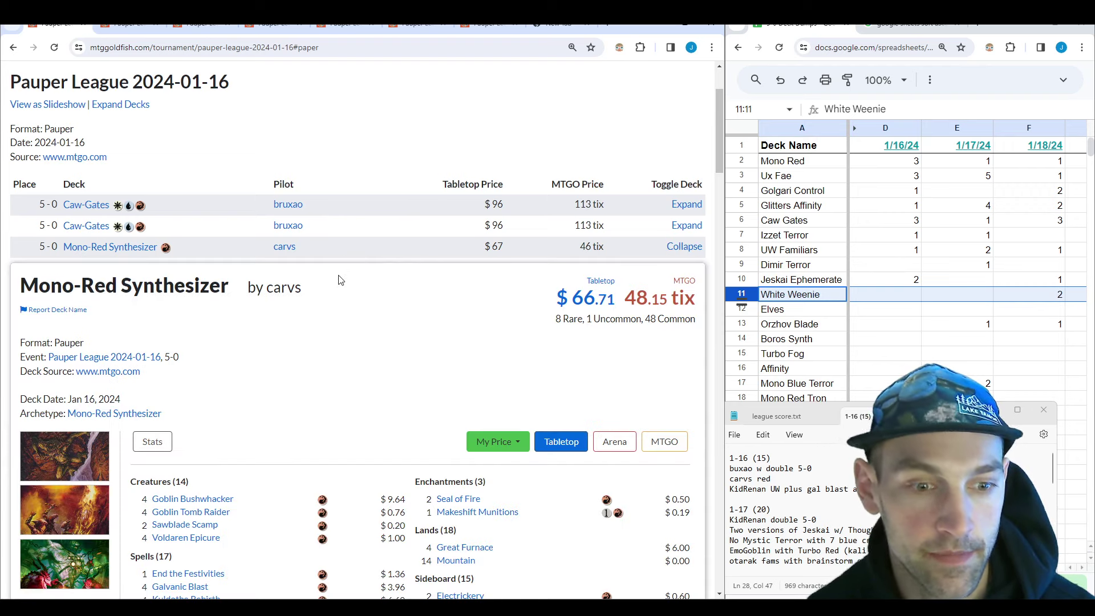
scroll(340, 279, "down", 5)
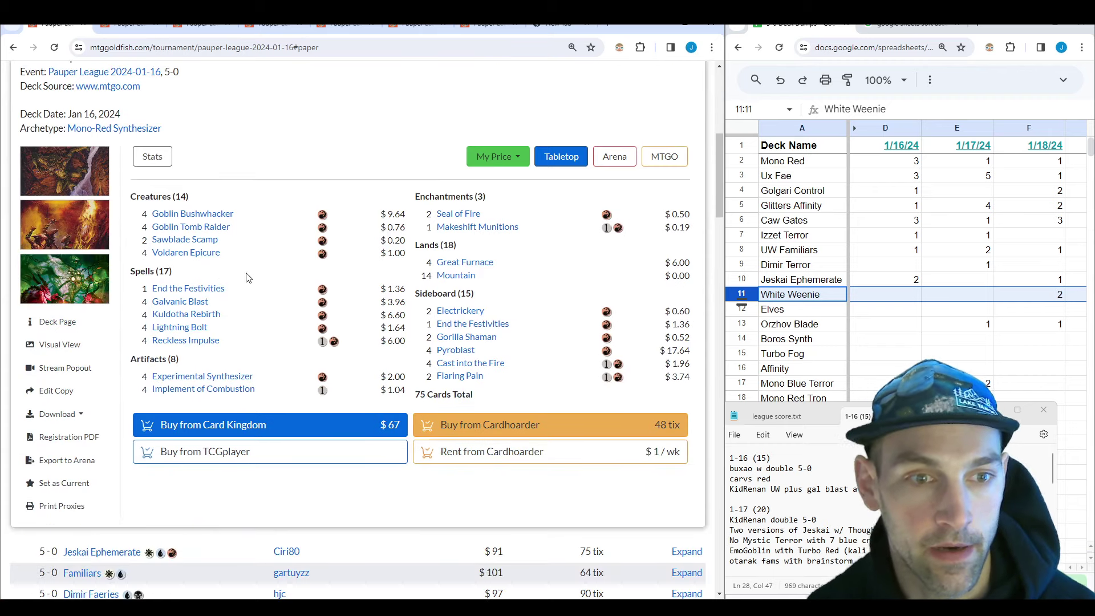
mouse_move(210, 244)
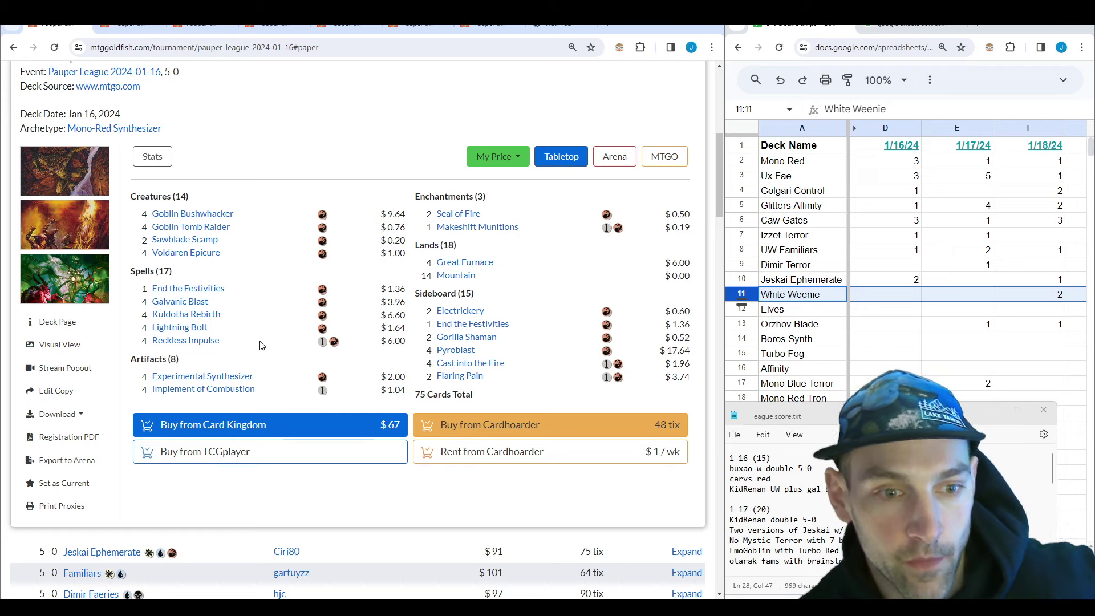
scroll(270, 332, "up", 4)
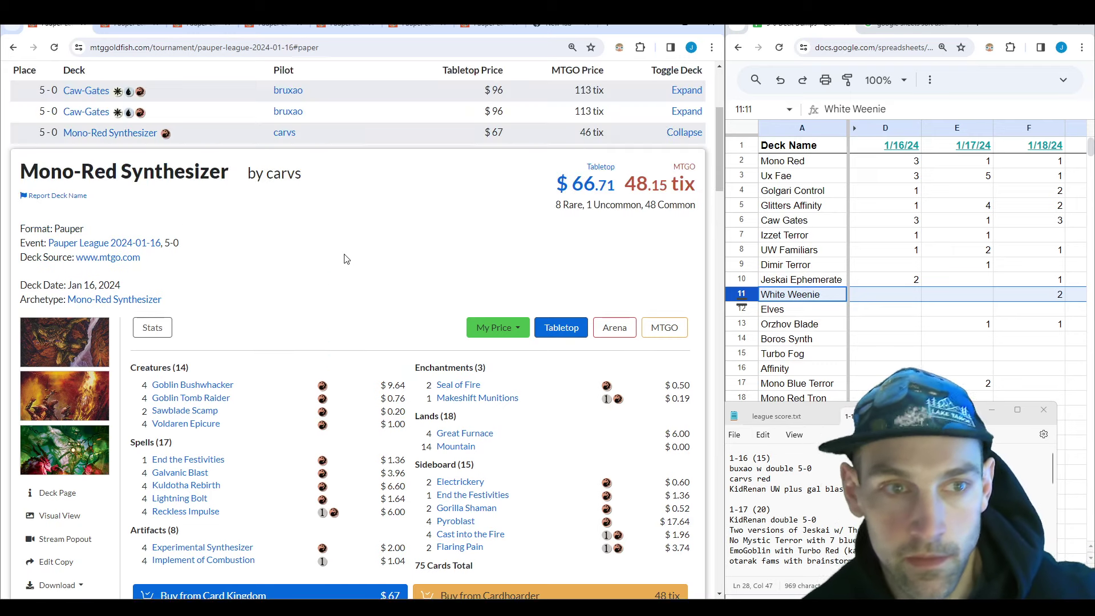
left_click(687, 189)
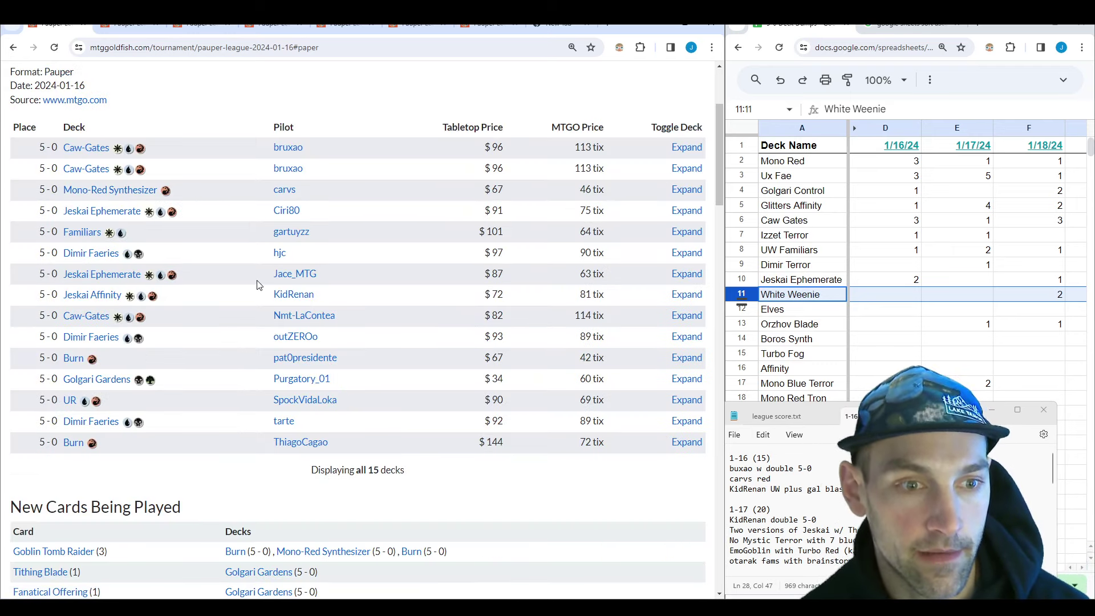
Step: Examine the Jeskai Affinity decklist of the 2024-01-16 league, including the Galvanic Blast card, and collapse the list
left_click(680, 298)
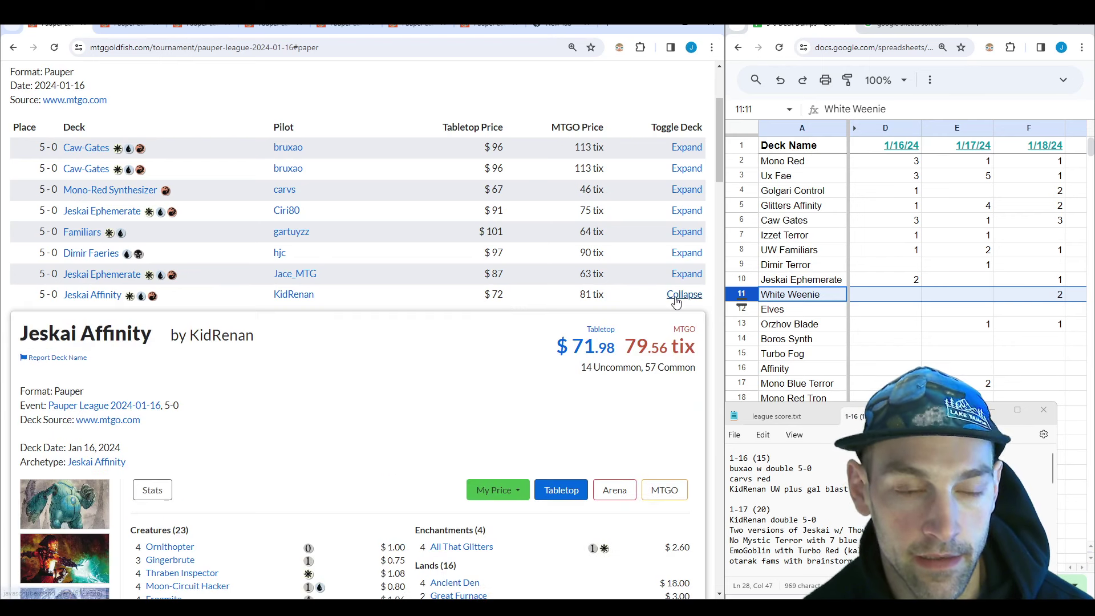
scroll(402, 360, "down", 5)
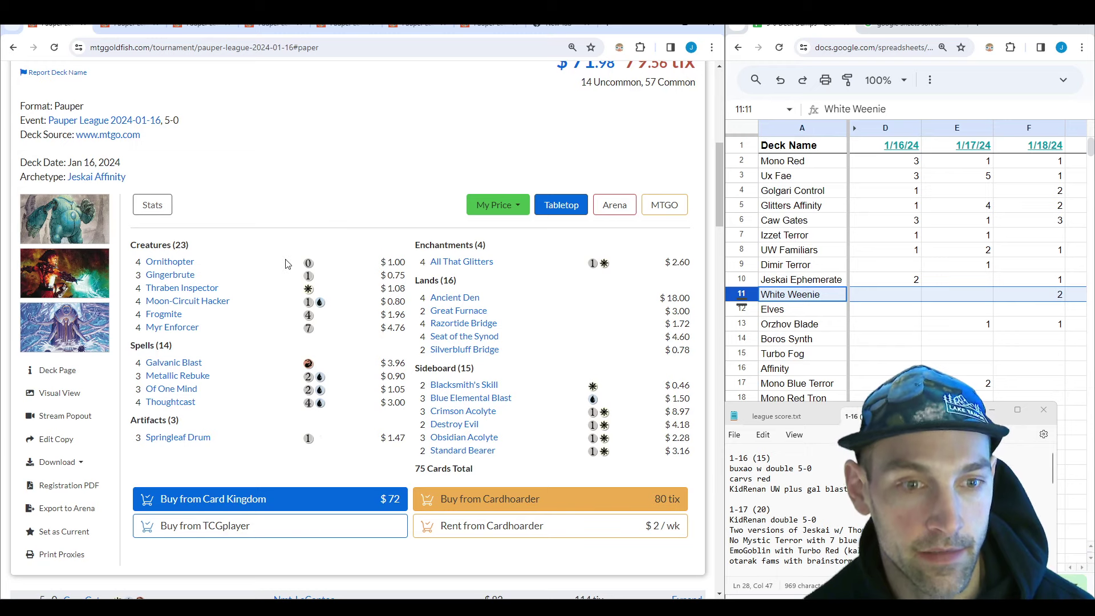
mouse_move(187, 372)
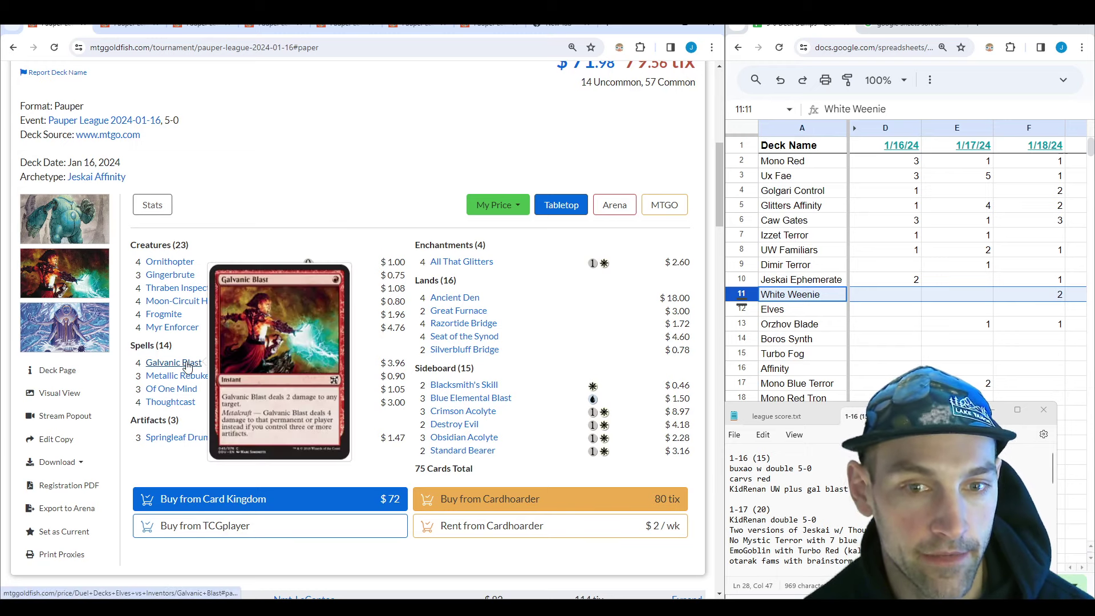
scroll(656, 308, "up", 6)
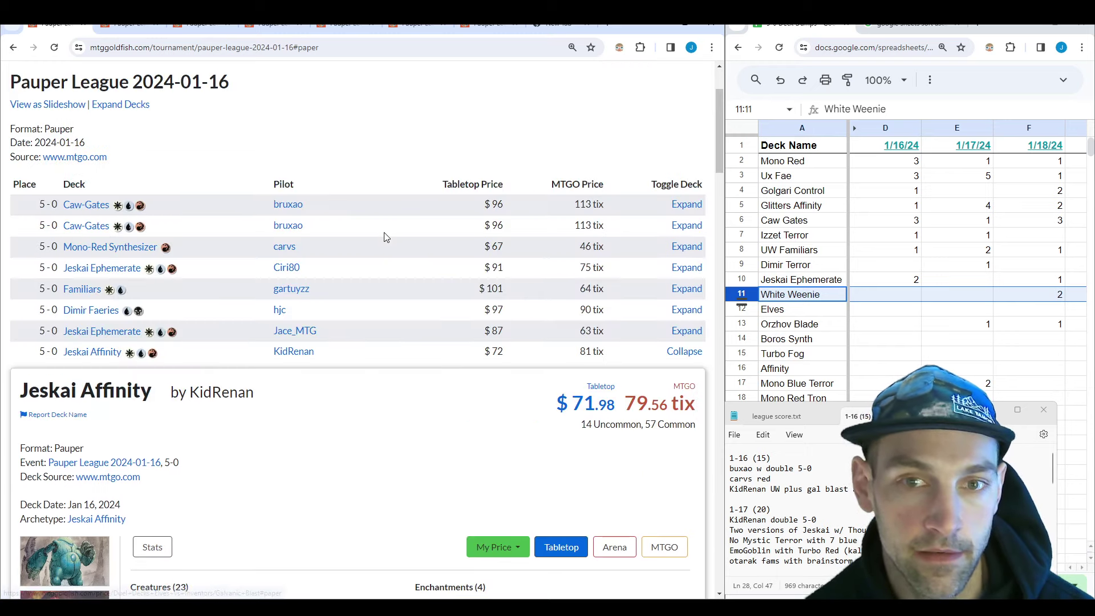
left_click(696, 353)
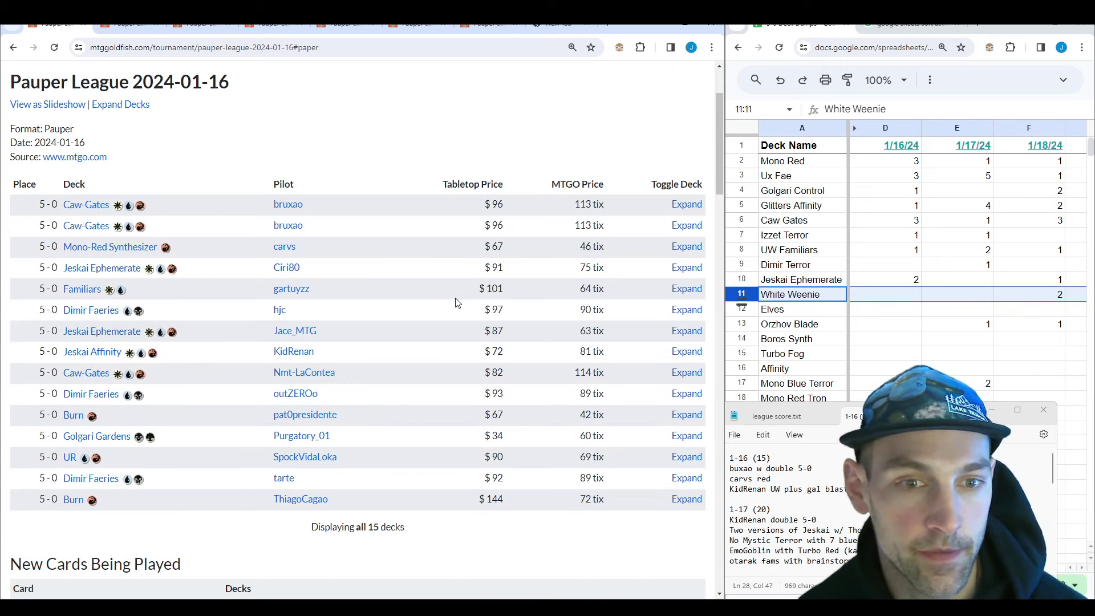
Step: Expand the Familiars decklist of the 2024-01-16 league and examine its cards, previewing Merchant Scroll
left_click(682, 289)
scroll(366, 355, "down", 4)
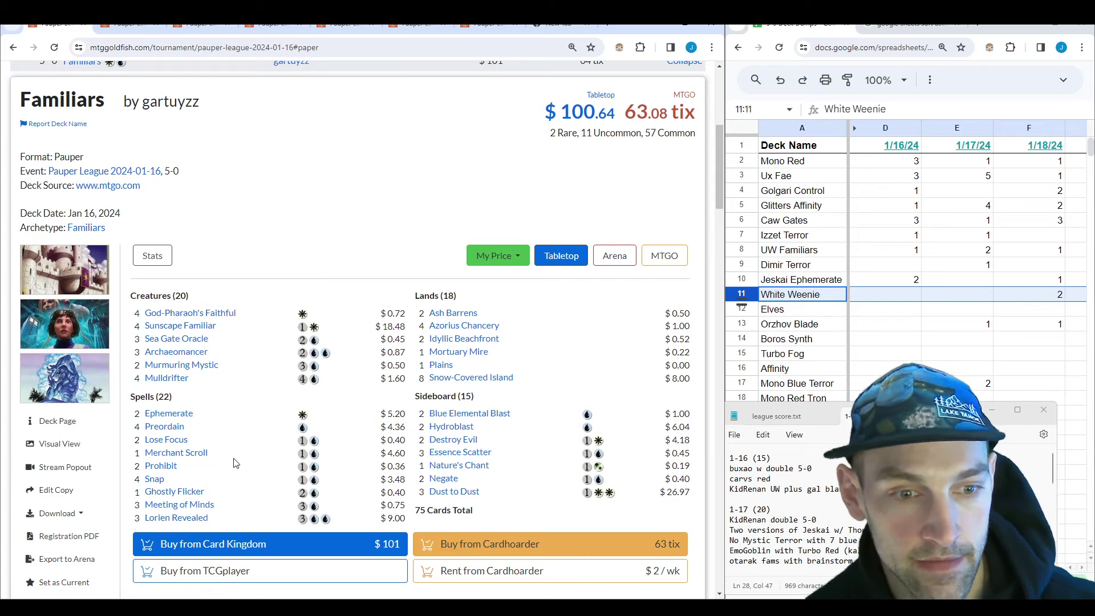
mouse_move(193, 456)
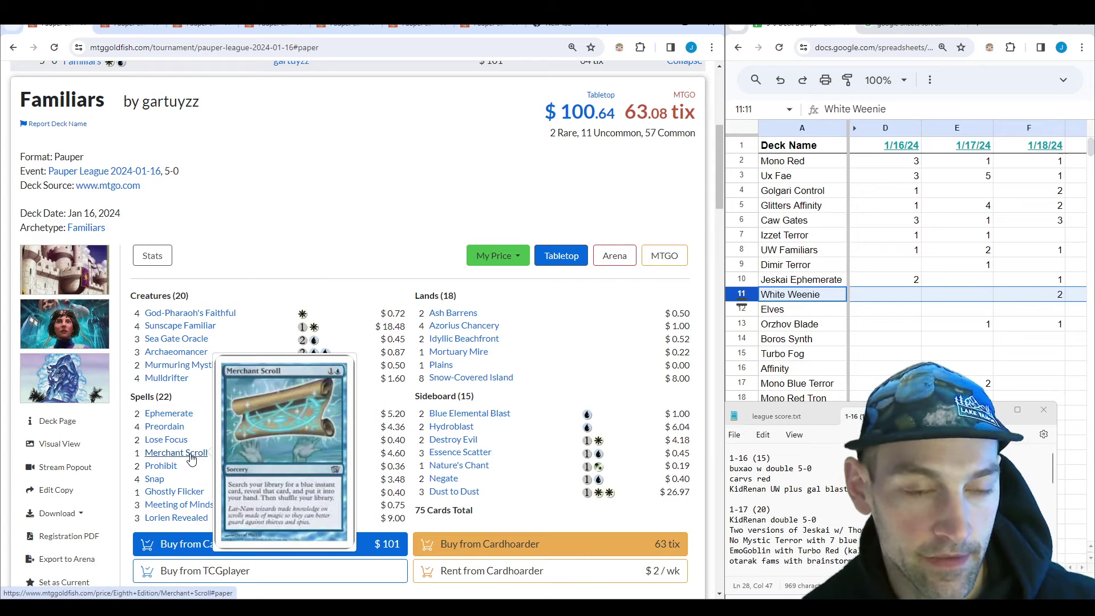
scroll(322, 208, "up", 4)
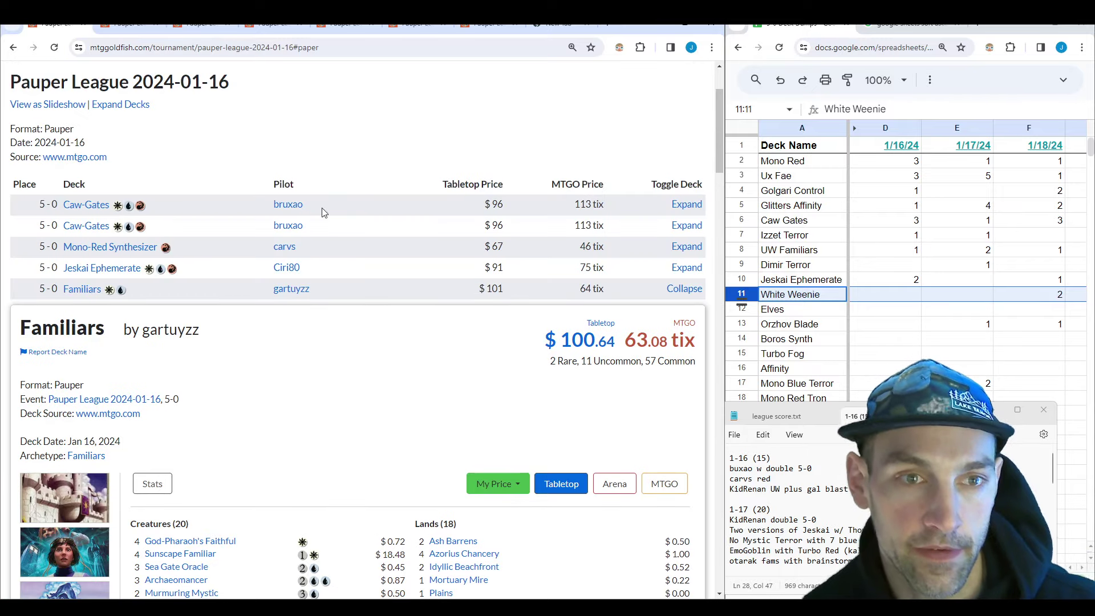
Step: Switch to the Pauper League 2024-01-17 results, examine the first Jeskai Affinity decklist and collapse it
left_click(128, 27)
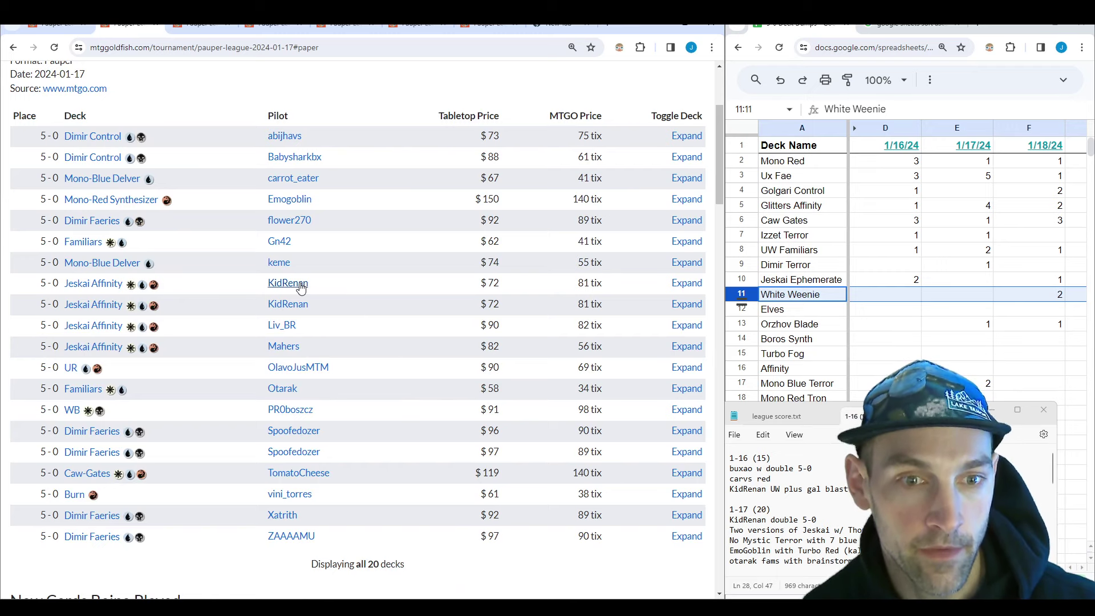
left_click(684, 289)
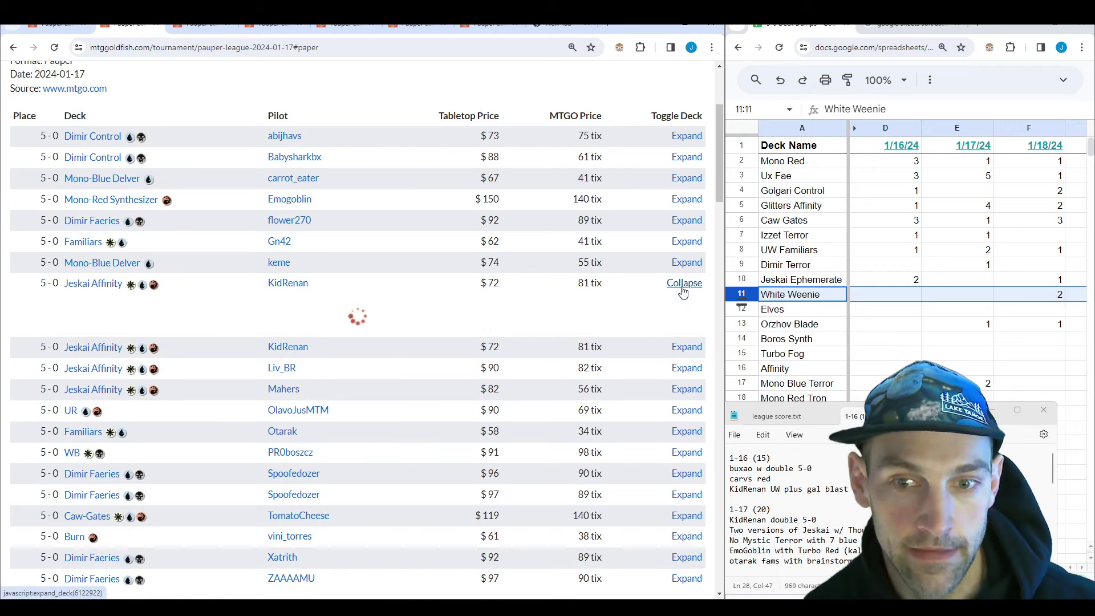
scroll(456, 279, "down", 5)
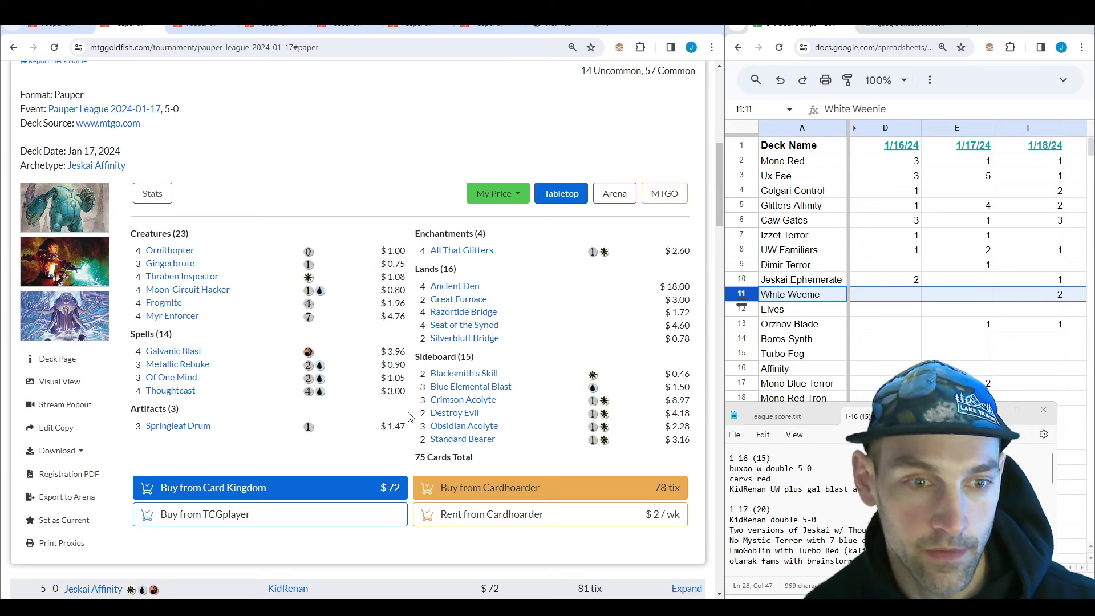
scroll(404, 423, "up", 8)
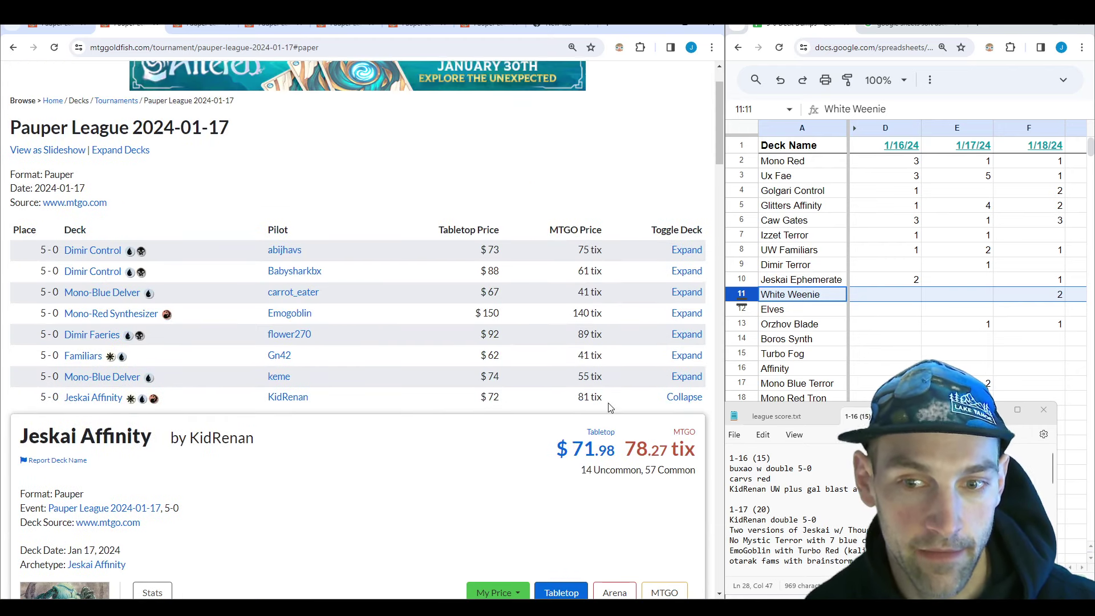
left_click(668, 399)
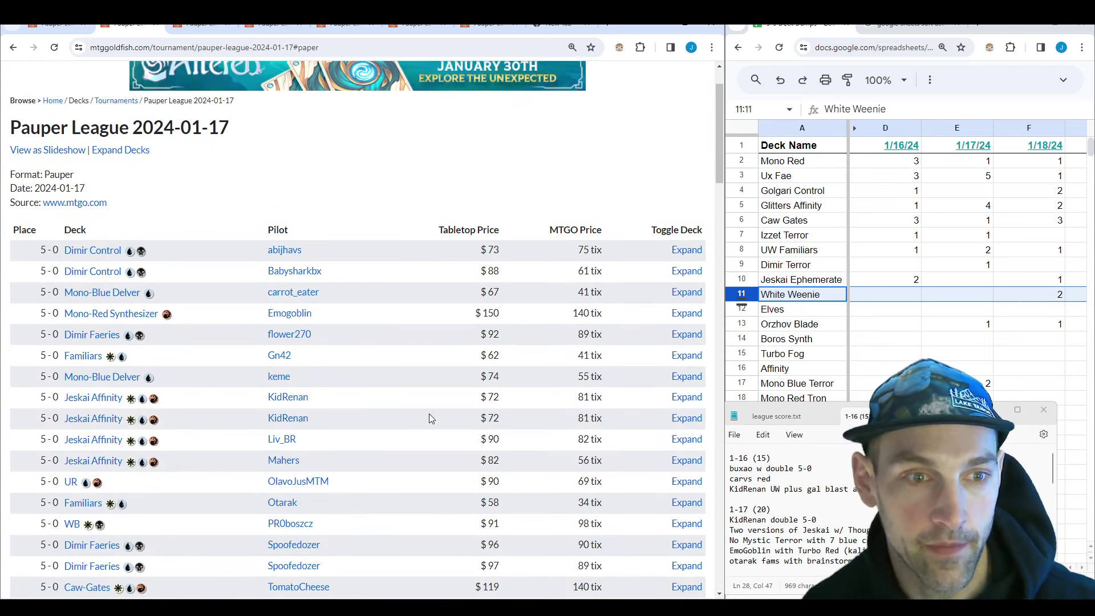
Step: Check the 1-17 notes, then expand and compare the $90 and $82 Jeskai Affinity decklists of the 2024-01-17 league
scroll(429, 413, "down", 3)
scroll(429, 414, "up", 1)
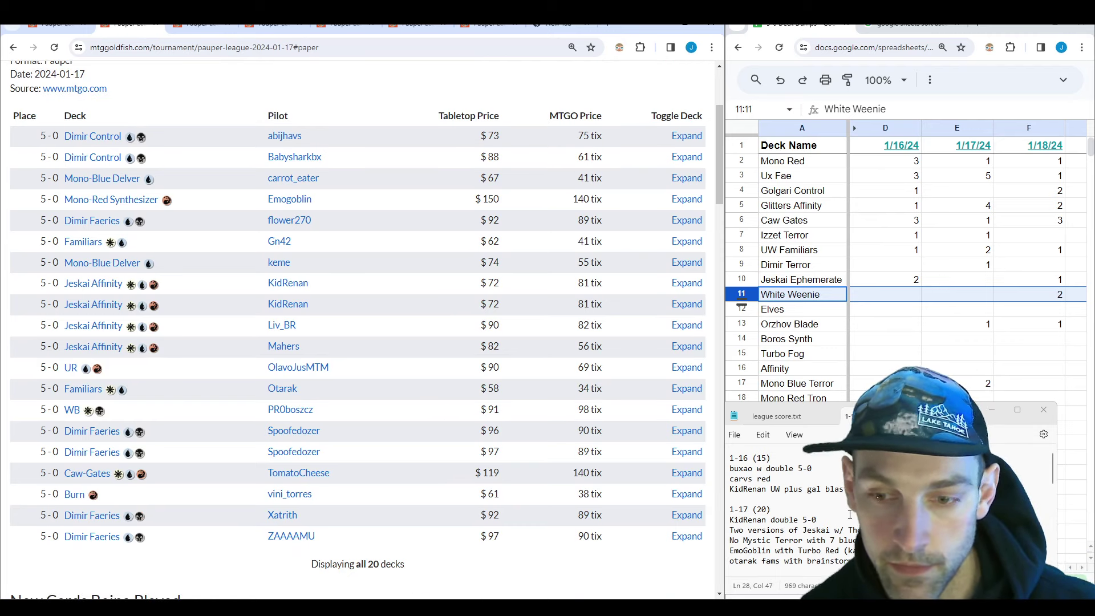
scroll(787, 508, "down", 2)
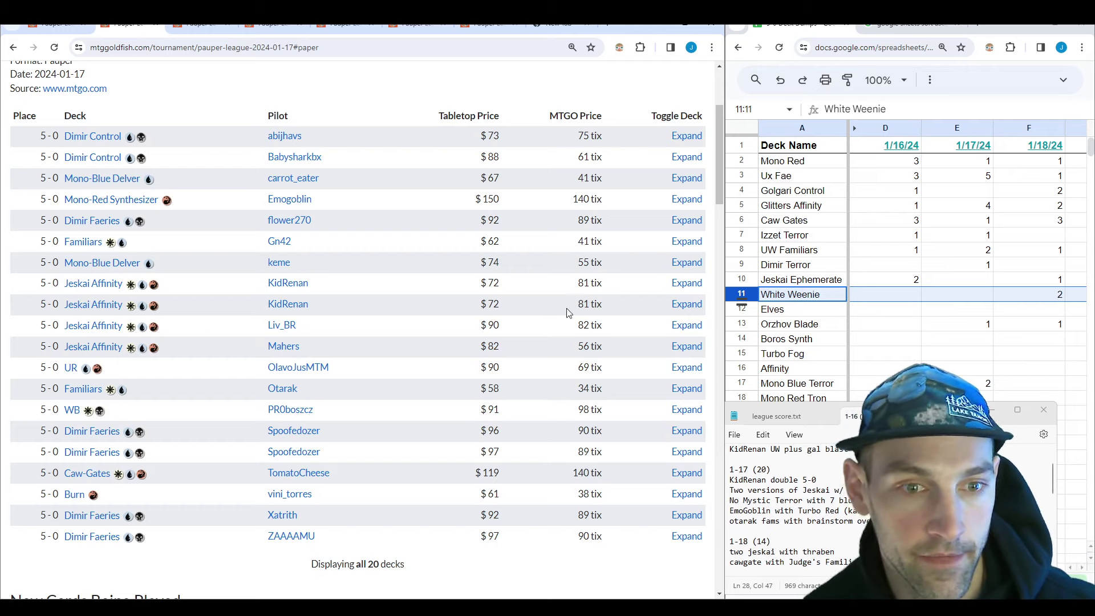
left_click(687, 347)
left_click(687, 325)
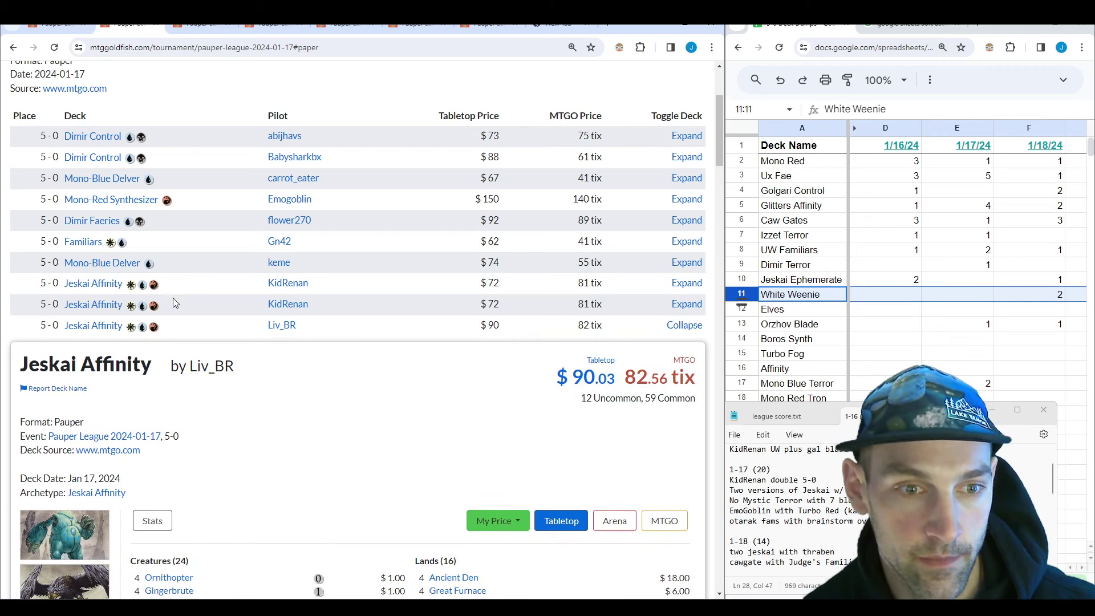
scroll(368, 329, "down", 7)
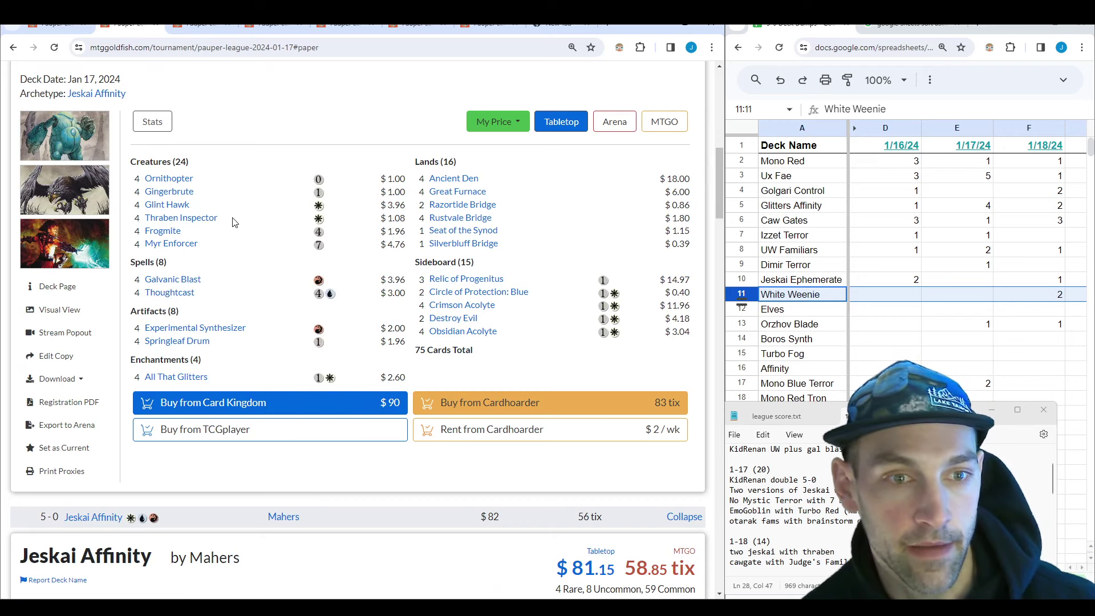
scroll(299, 287, "down", 6)
scroll(333, 304, "down", 5)
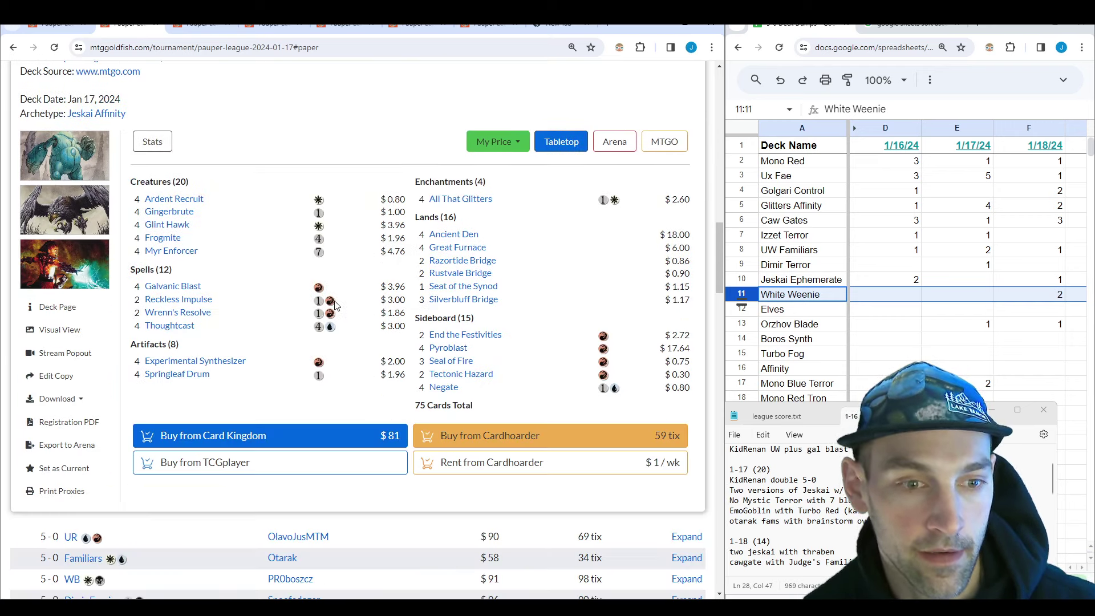
scroll(370, 330, "up", 1)
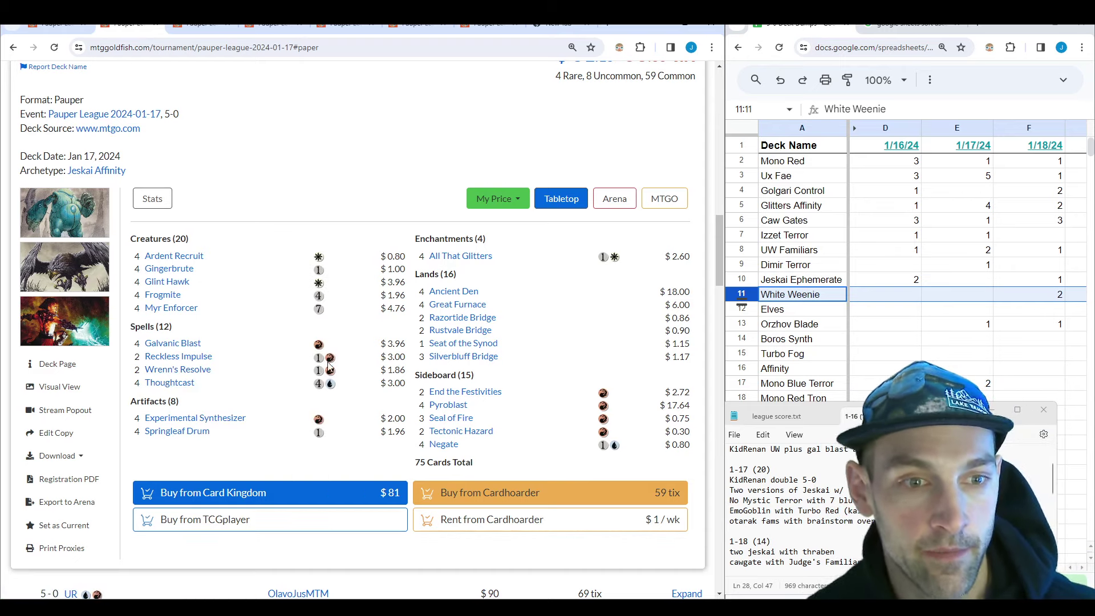
scroll(330, 365, "down", 10)
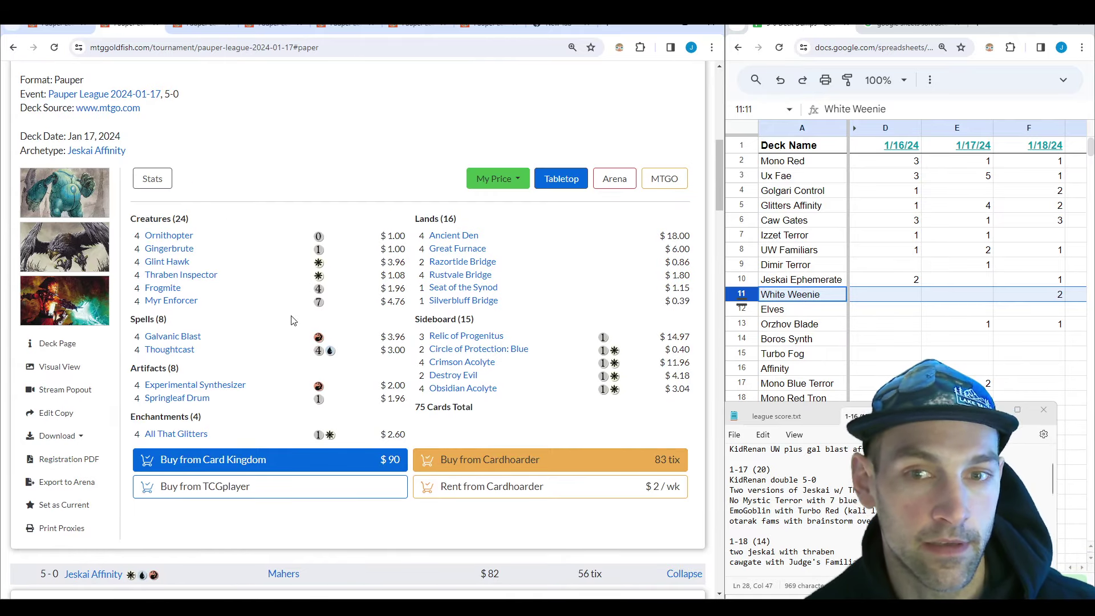
Step: Collapse the two expanded Jeskai Affinity decklists and return to the start of the 2024-01-17 results
scroll(292, 320, "up", 2)
left_click(692, 117)
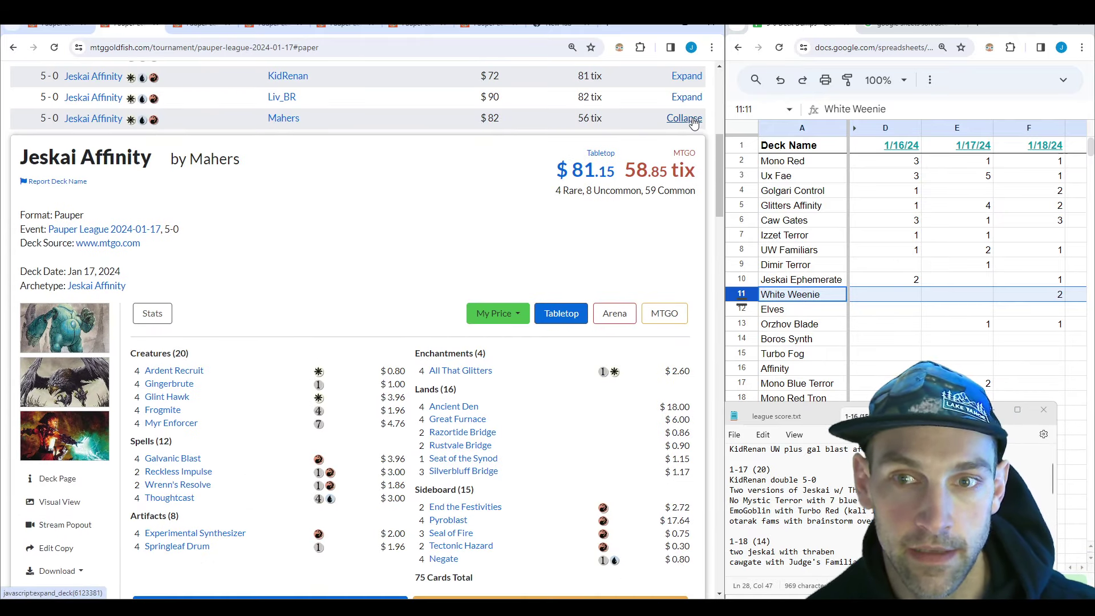
left_click(692, 118)
scroll(565, 153, "up", 20)
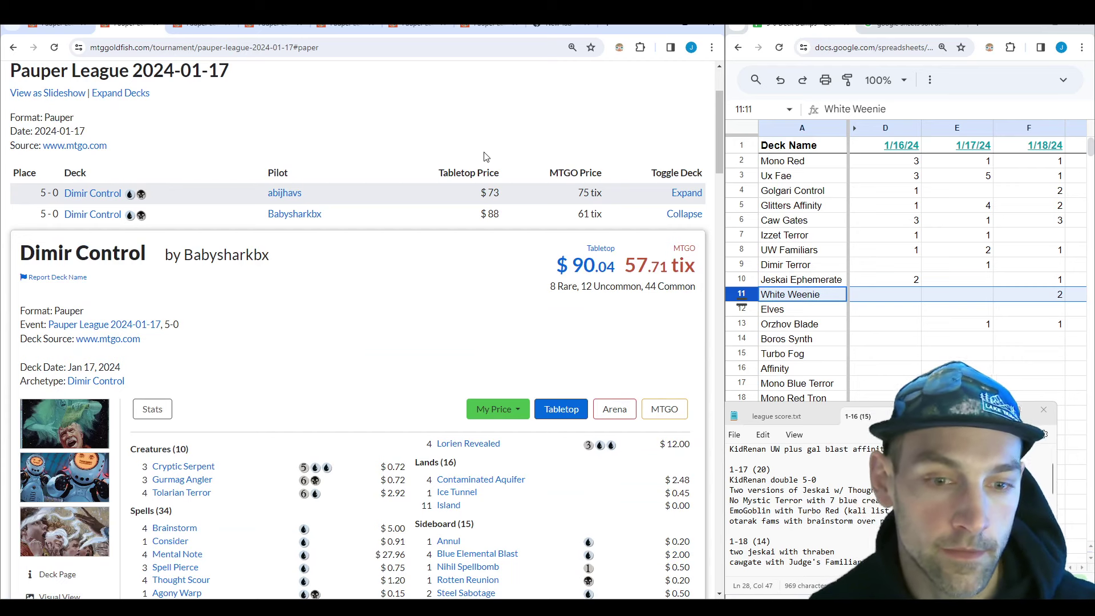
Step: Examine the cards of the expanded $88 Dimir Control decklist in the 2024-01-17 league and collapse it
scroll(425, 193, "down", 3)
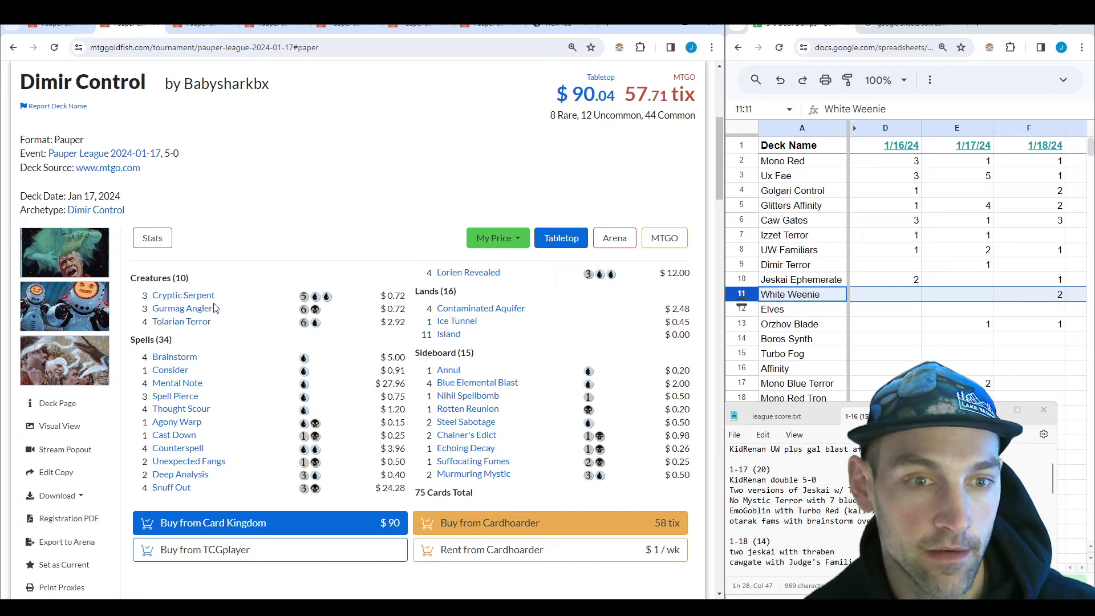
mouse_move(211, 301)
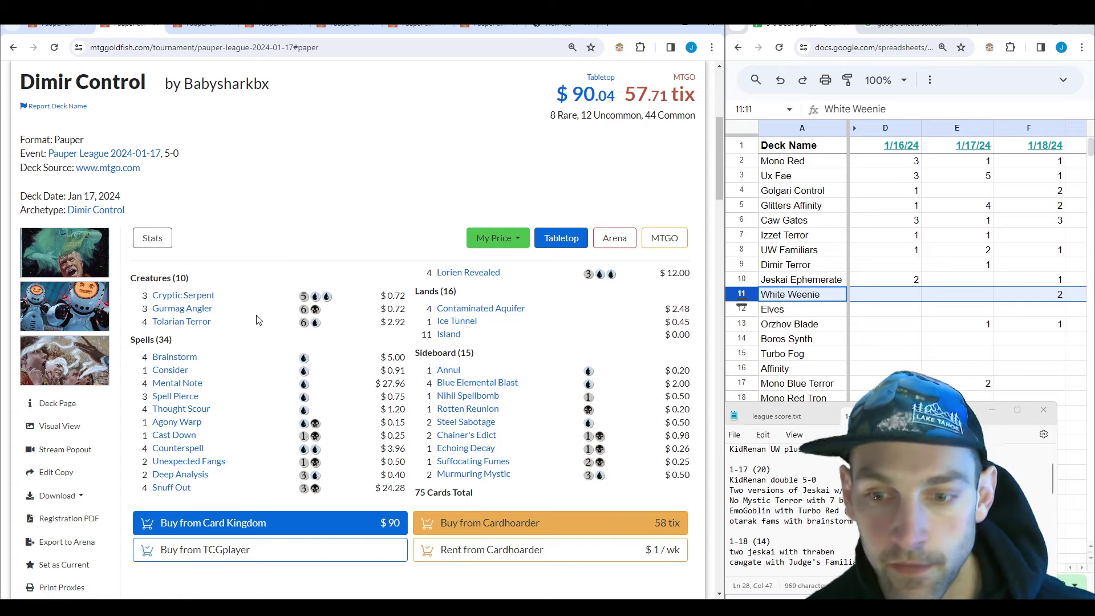
scroll(572, 283, "up", 3)
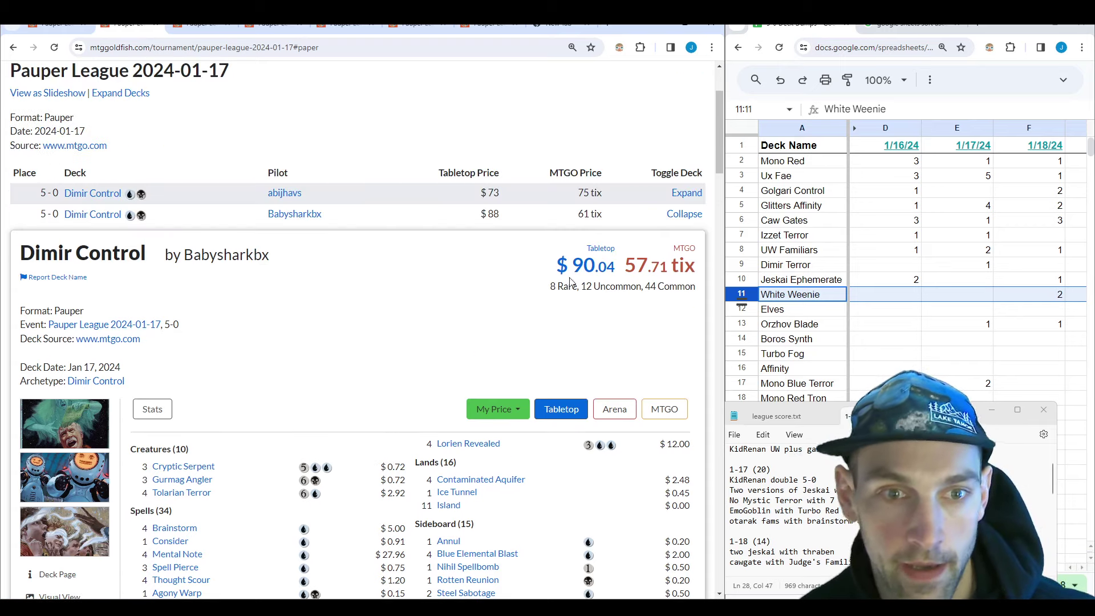
left_click(688, 214)
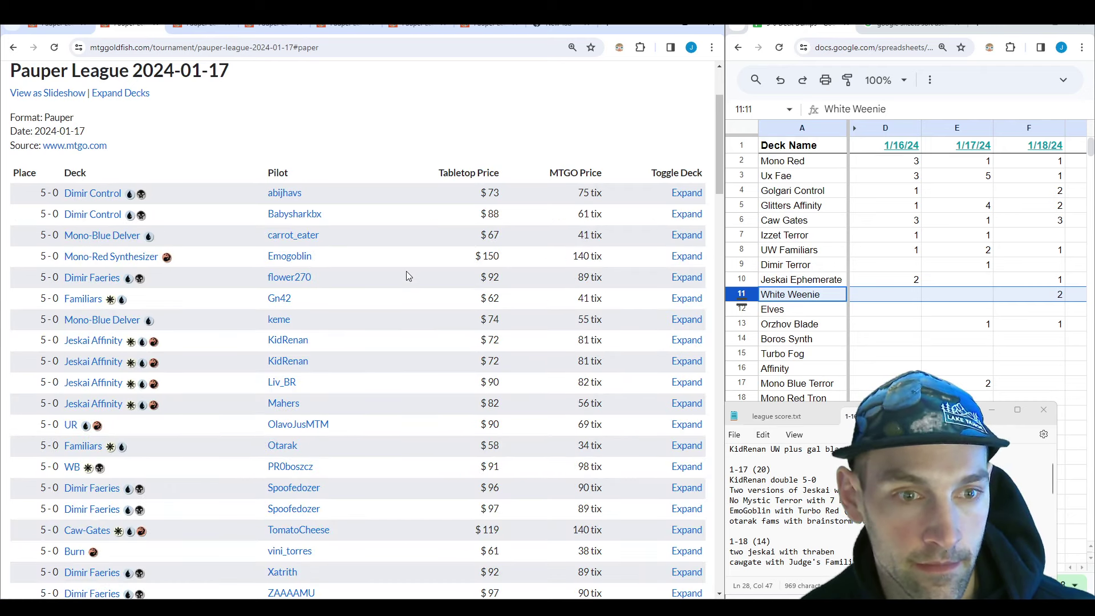
Step: Expand the Mono-Red Synthesizer decklist of the 2024-01-17 league, examine its cards, previewing "Name Sticker" Goblin, and collapse it
left_click(686, 257)
scroll(374, 386, "down", 5)
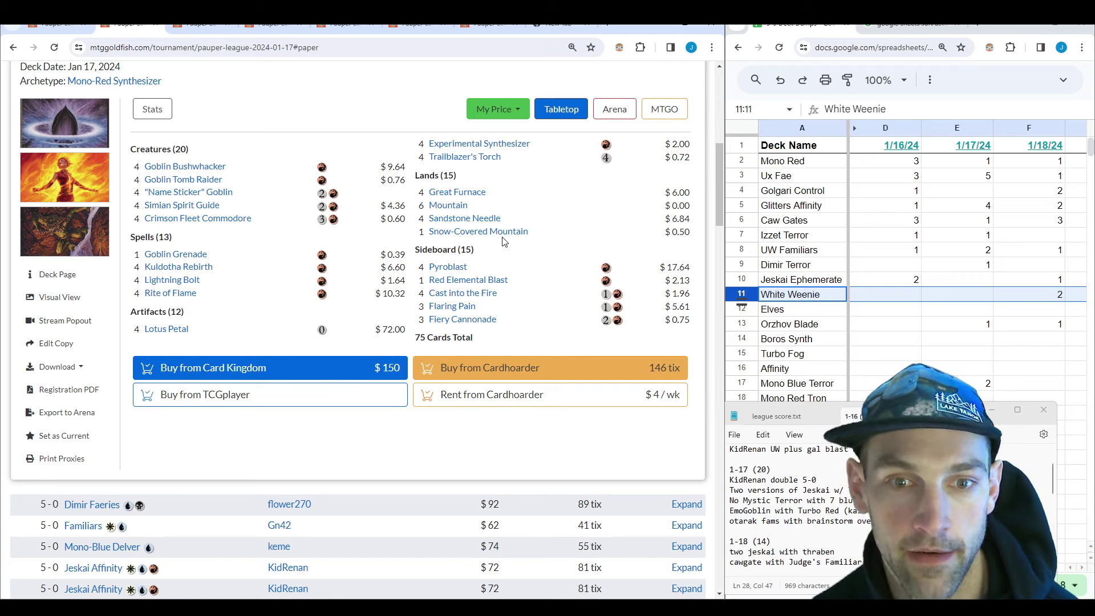
mouse_move(510, 242)
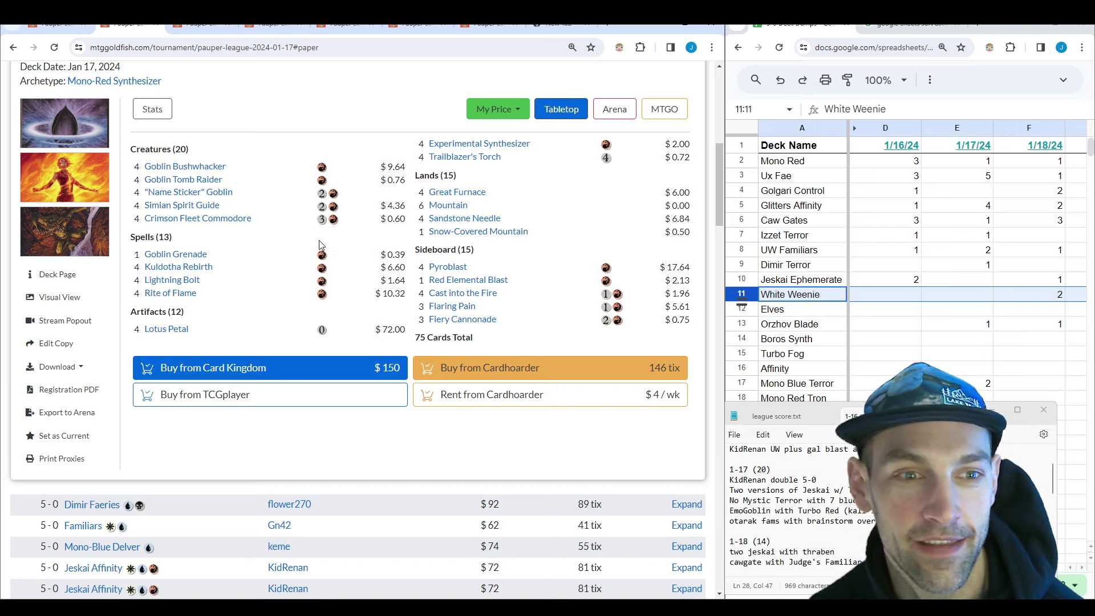
mouse_move(194, 212)
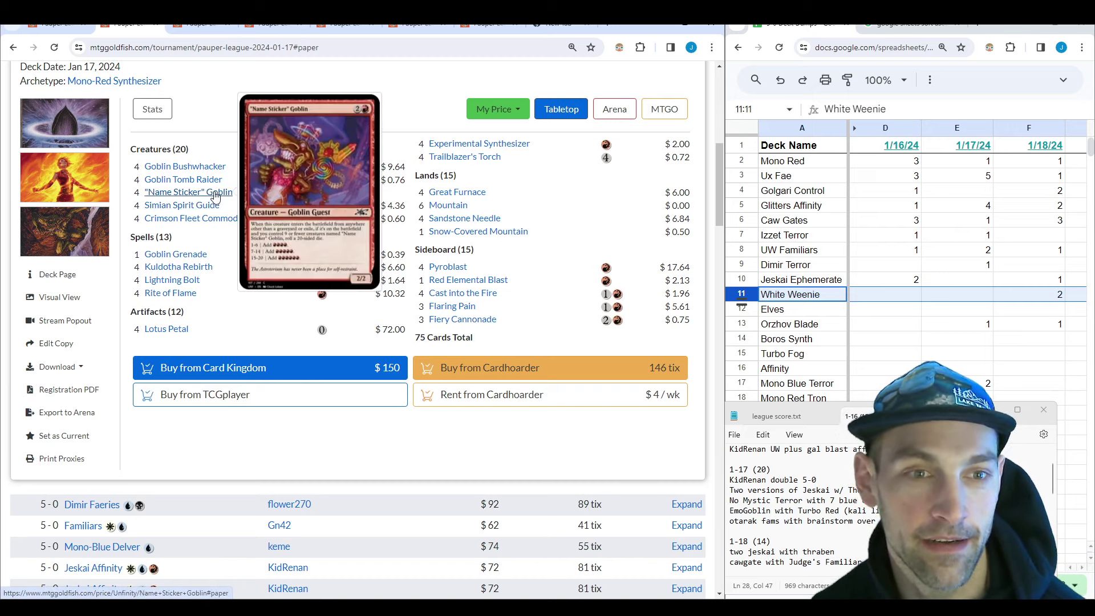
mouse_move(240, 227)
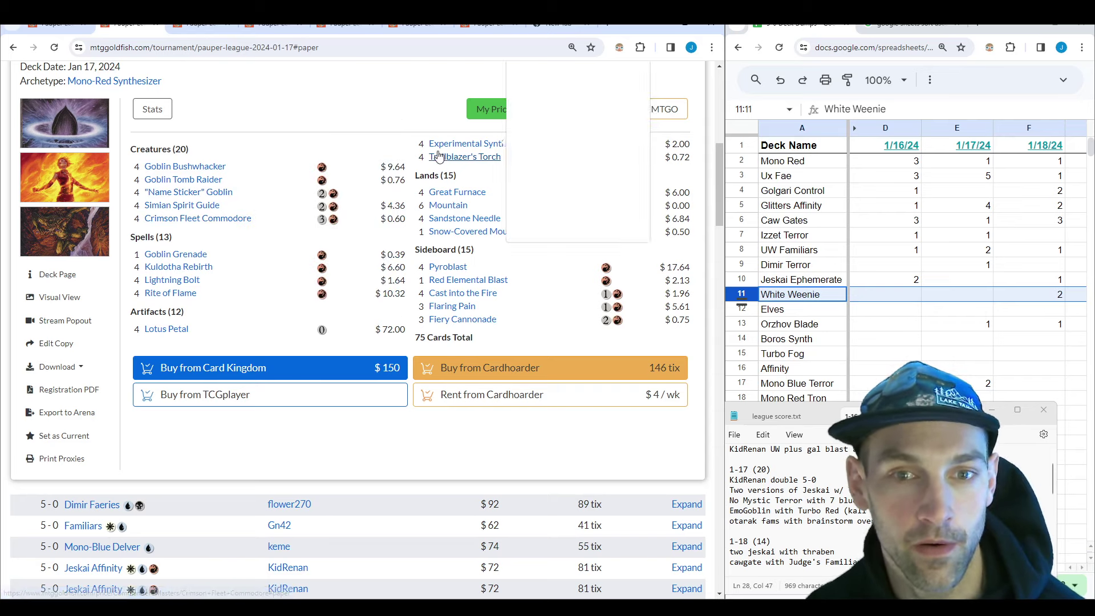
scroll(418, 285, "up", 2)
mouse_move(432, 276)
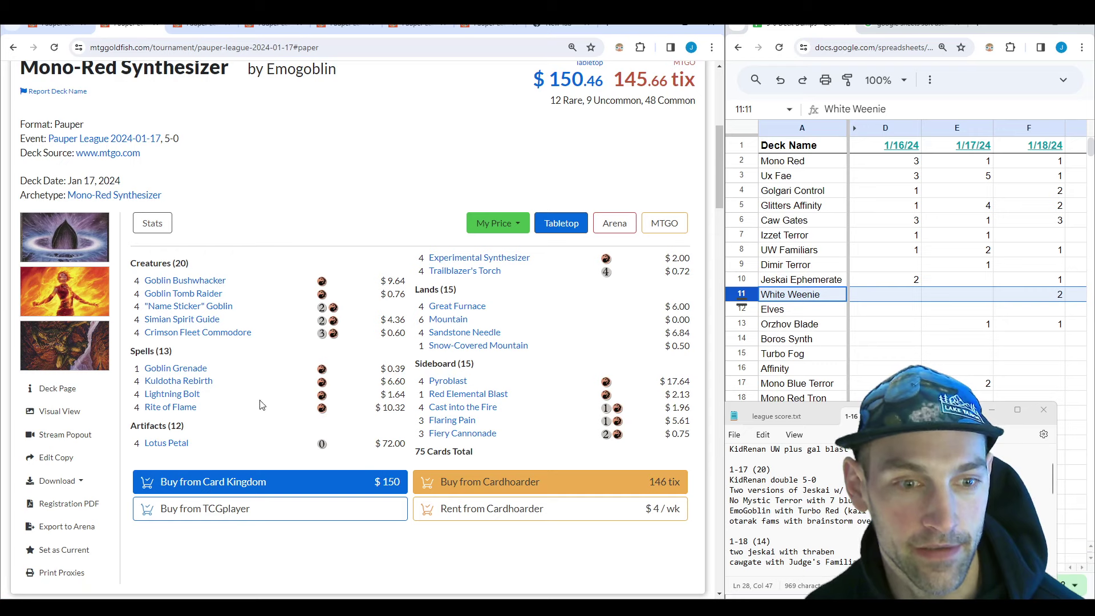
scroll(591, 179, "up", 1)
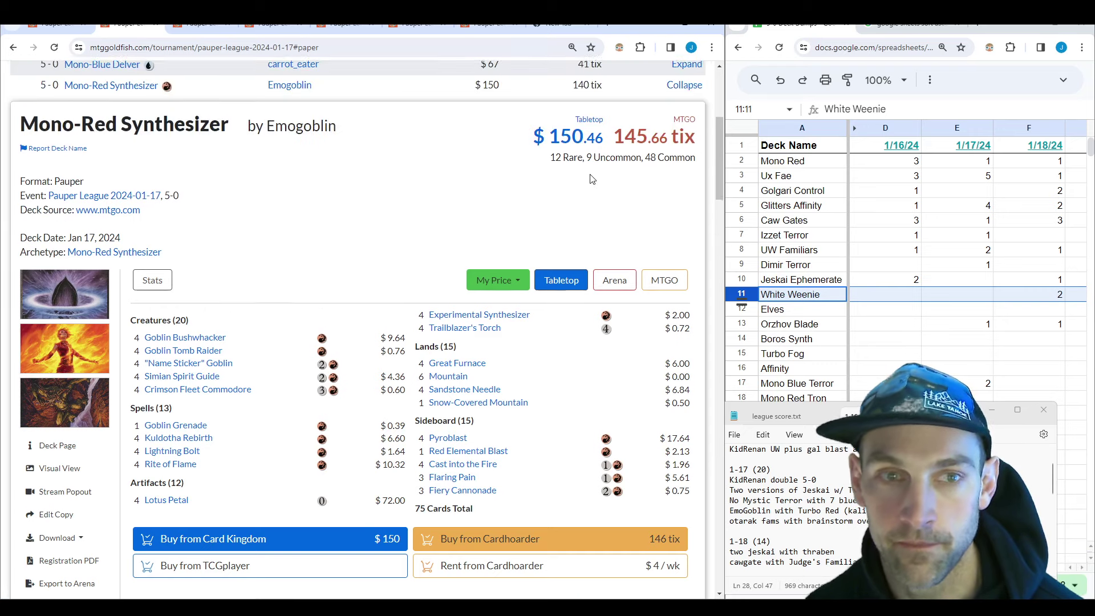
left_click(684, 85)
Step: Expand the $58 Familiars decklist of the 2024-01-17 league, examine its creatures and spells, and collapse it
left_click(684, 334)
scroll(411, 370, "down", 5)
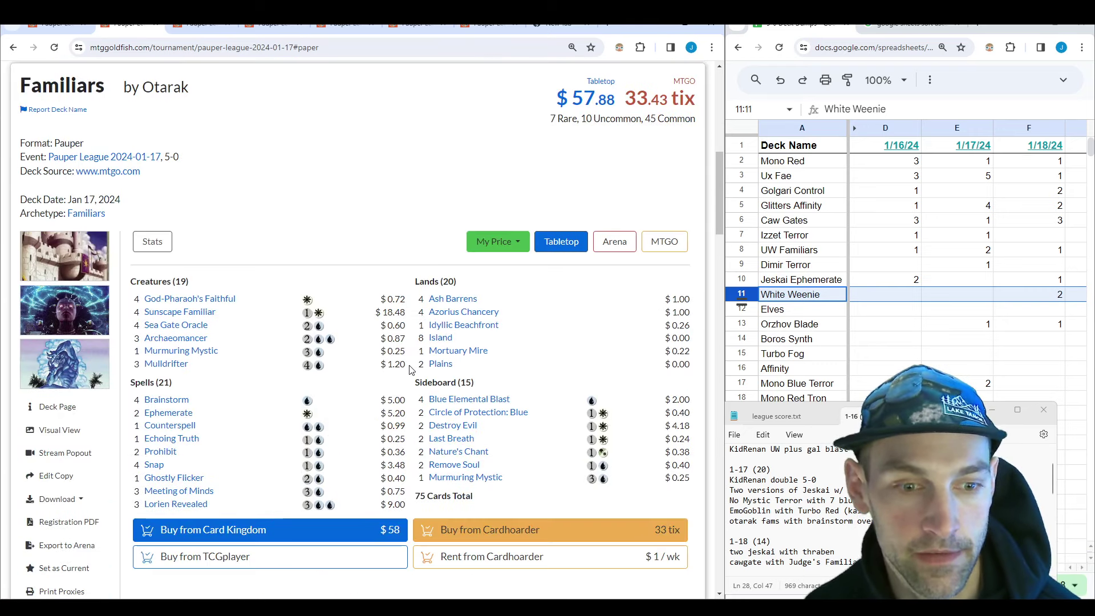
scroll(409, 369, "down", 1)
scroll(409, 369, "up", 1)
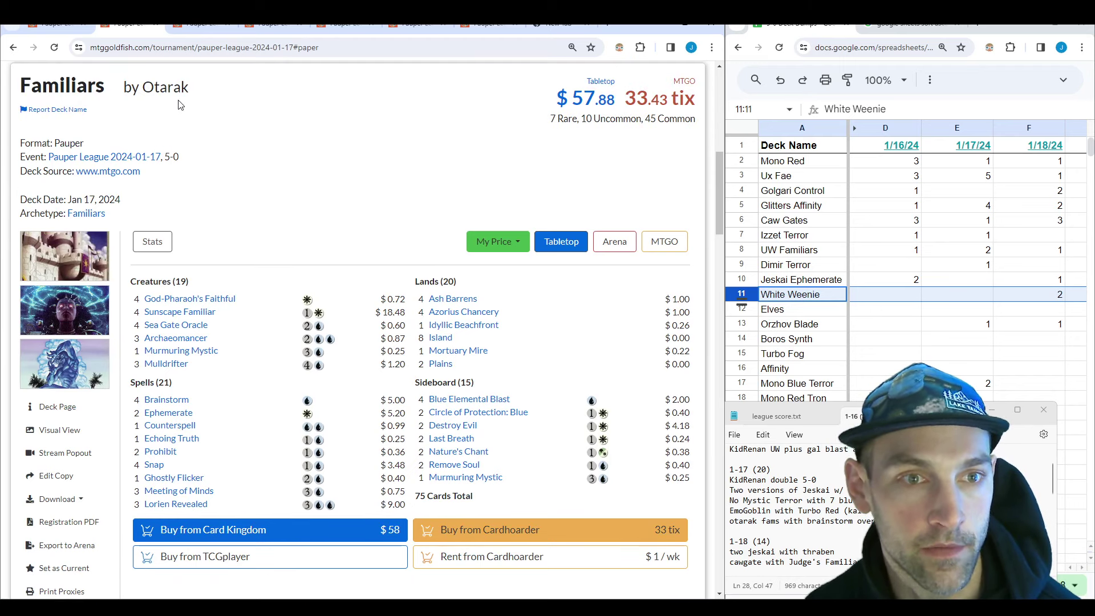
scroll(317, 257, "down", 1)
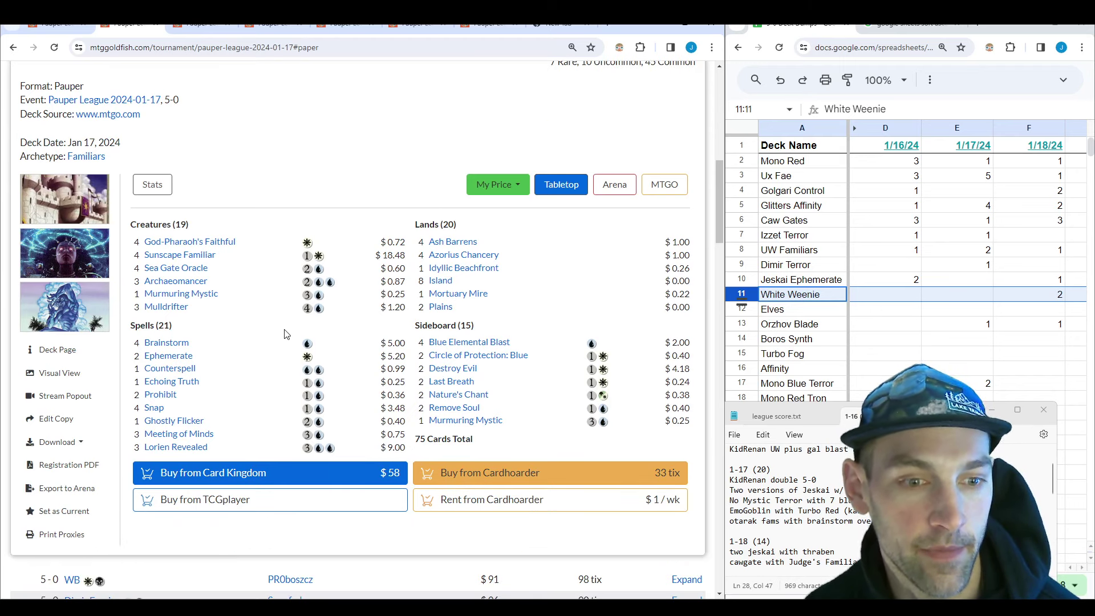
mouse_move(164, 346)
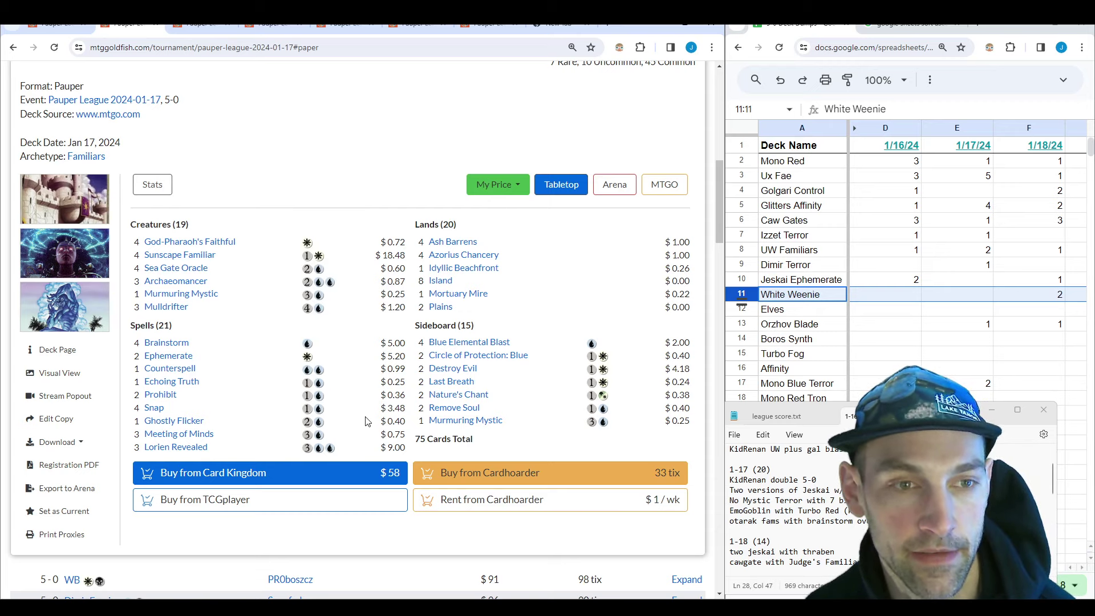
scroll(368, 422, "up", 2)
left_click(686, 105)
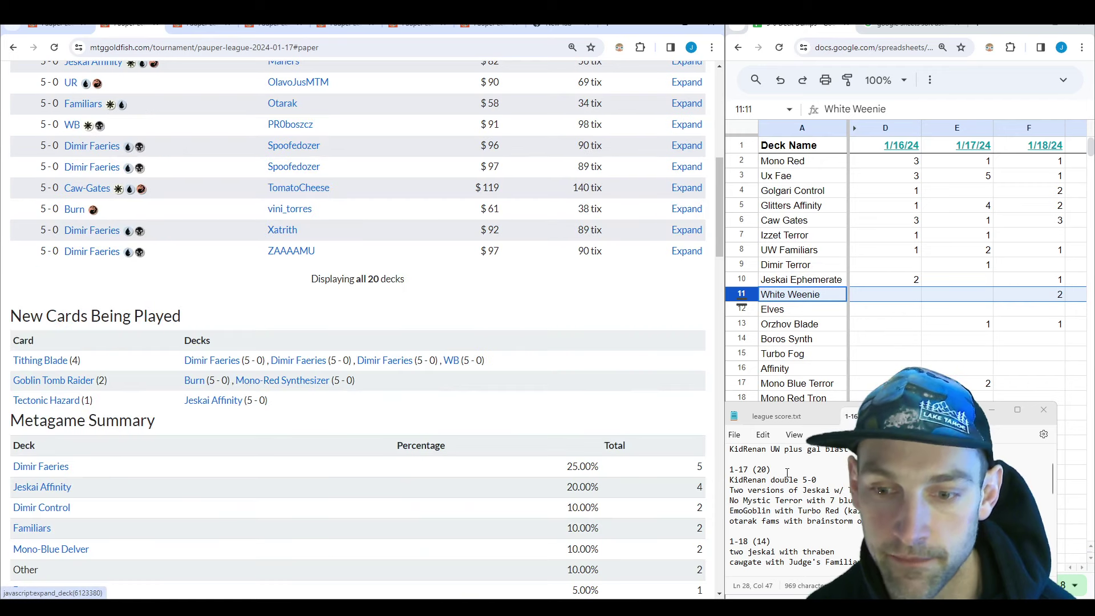
scroll(419, 394, "up", 5)
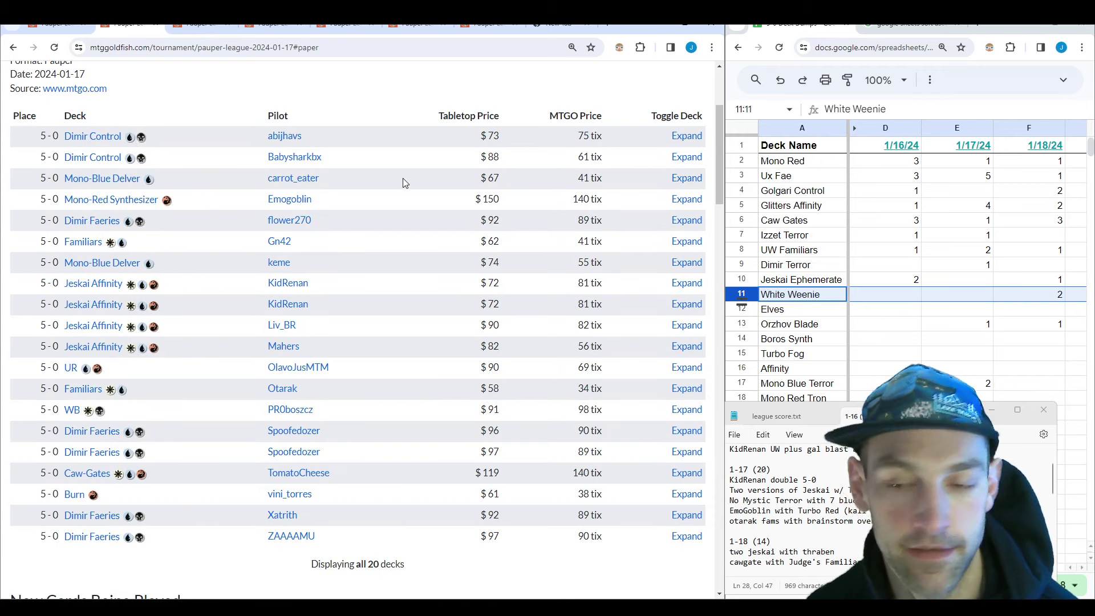
Step: Switch to the Pauper League 2024-01-18 results and bring the full tally spreadsheet forward
key("ctrl+Tab")
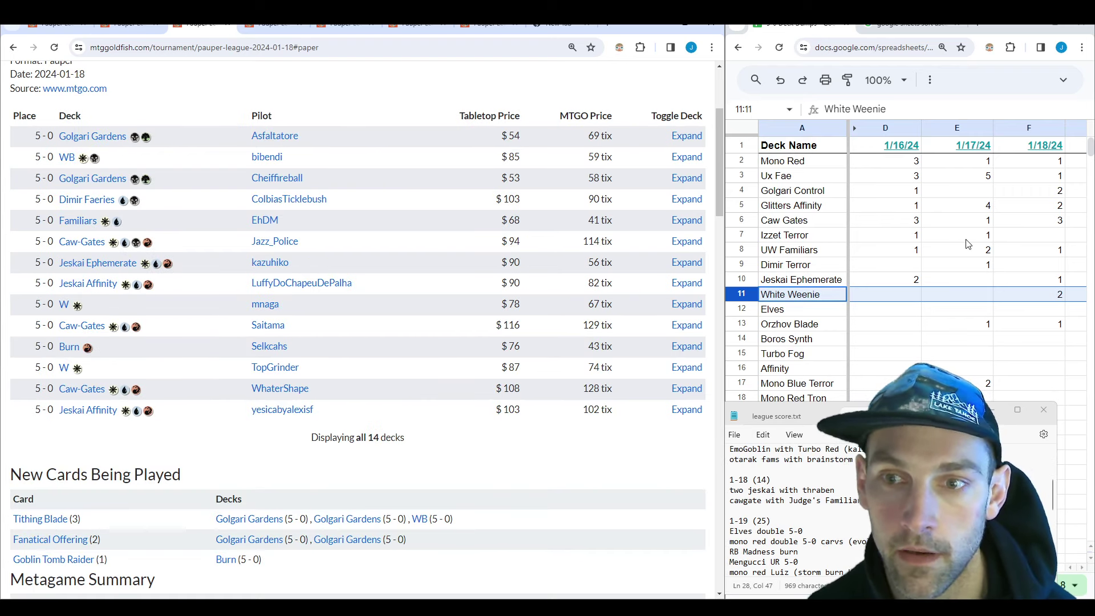
left_click(906, 209)
scroll(907, 188, "down", 3)
scroll(908, 189, "up", 3)
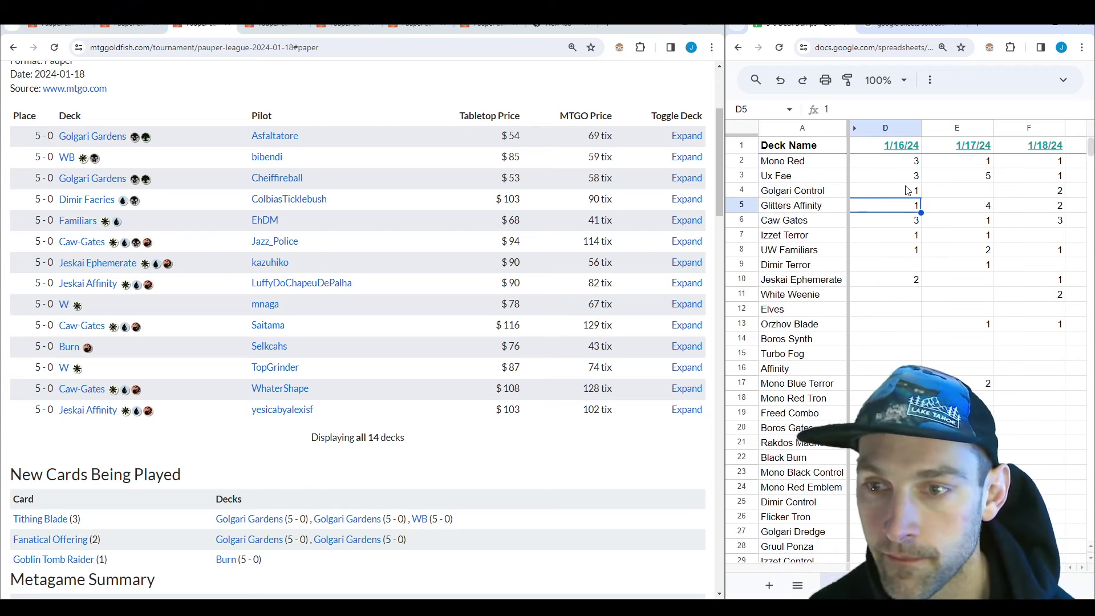
Step: Go through the 1/16/24 tally counts in the spreadsheet deck by deck, from Mono Red down to Jeskai Ephemerate
left_click(912, 162)
left_click(912, 177)
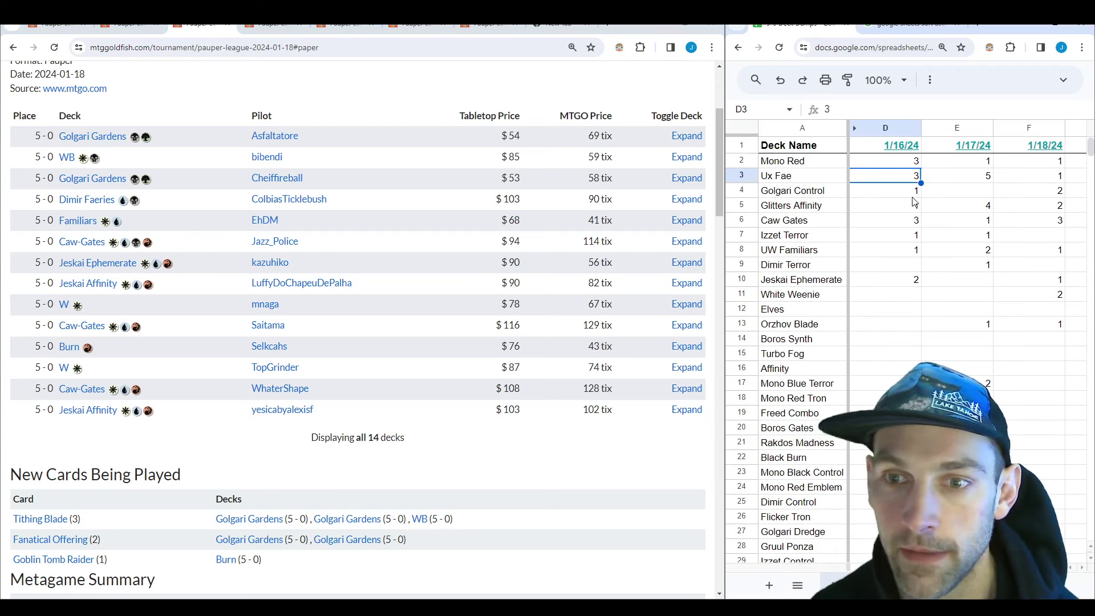
left_click(913, 192)
left_click(913, 205)
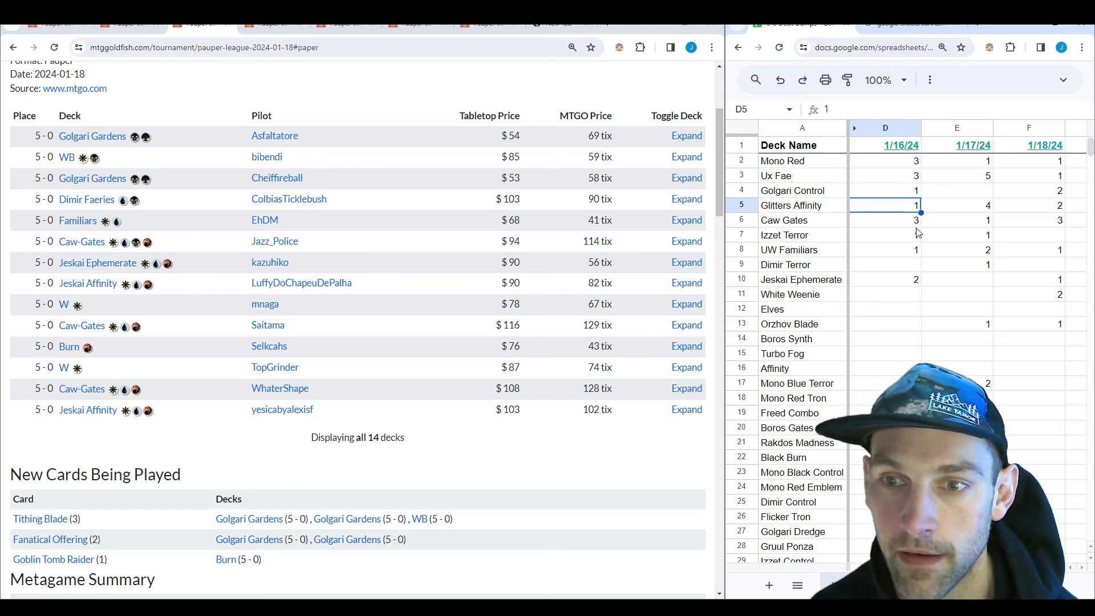
left_click(915, 233)
type("1")
key("Up")
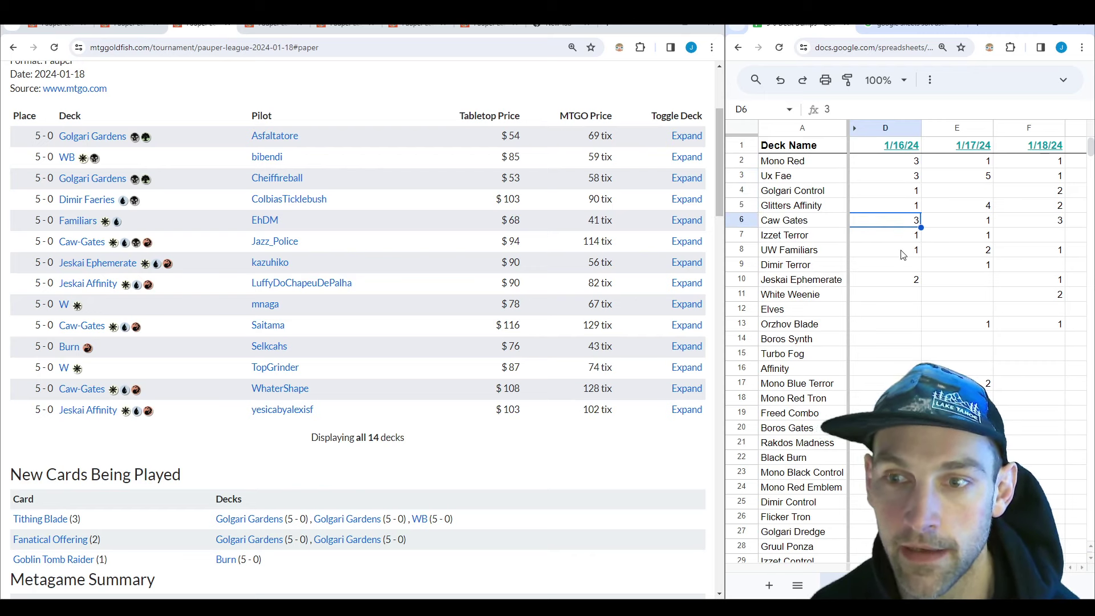
left_click(898, 239)
left_click(899, 249)
left_click(908, 279)
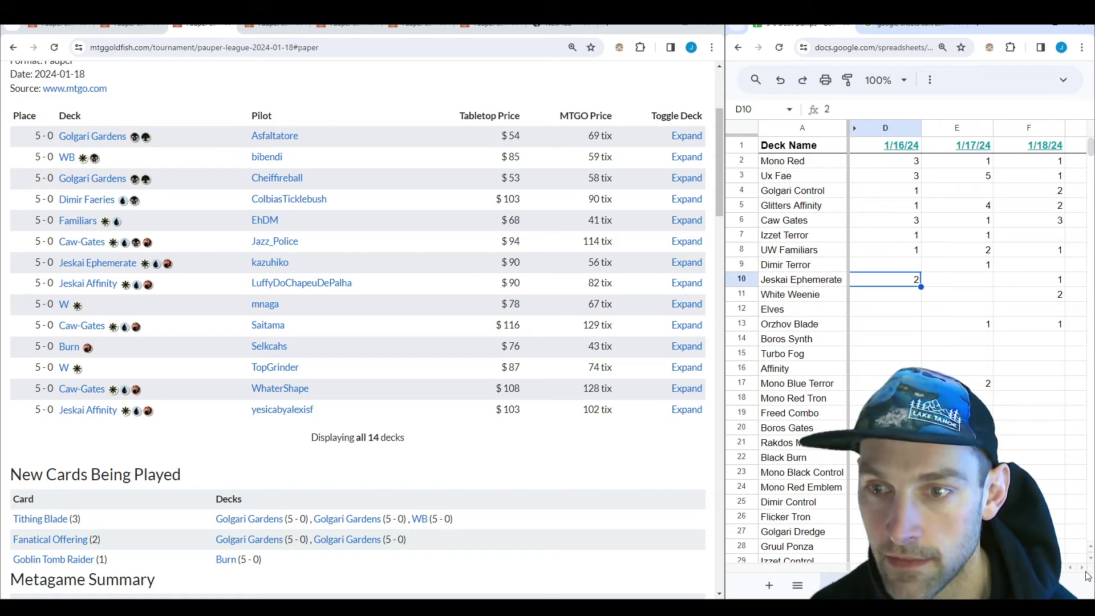
Step: Review the 1/17/24 tally counts from Mono Red down to Dimir Control, with the 2024-01-17 league results alongside
left_click(972, 163)
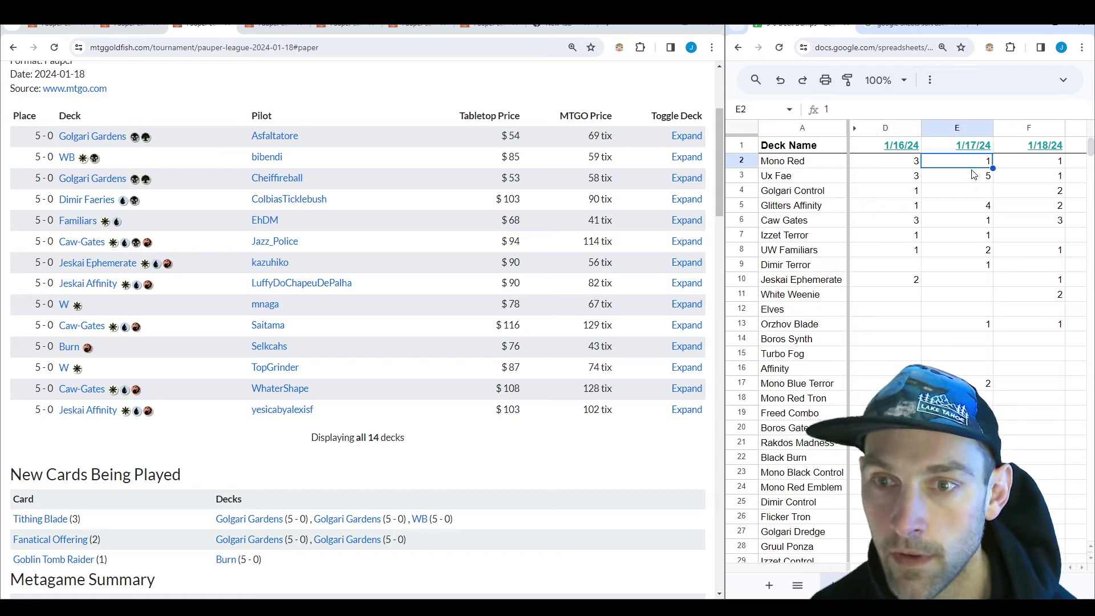
left_click(974, 176)
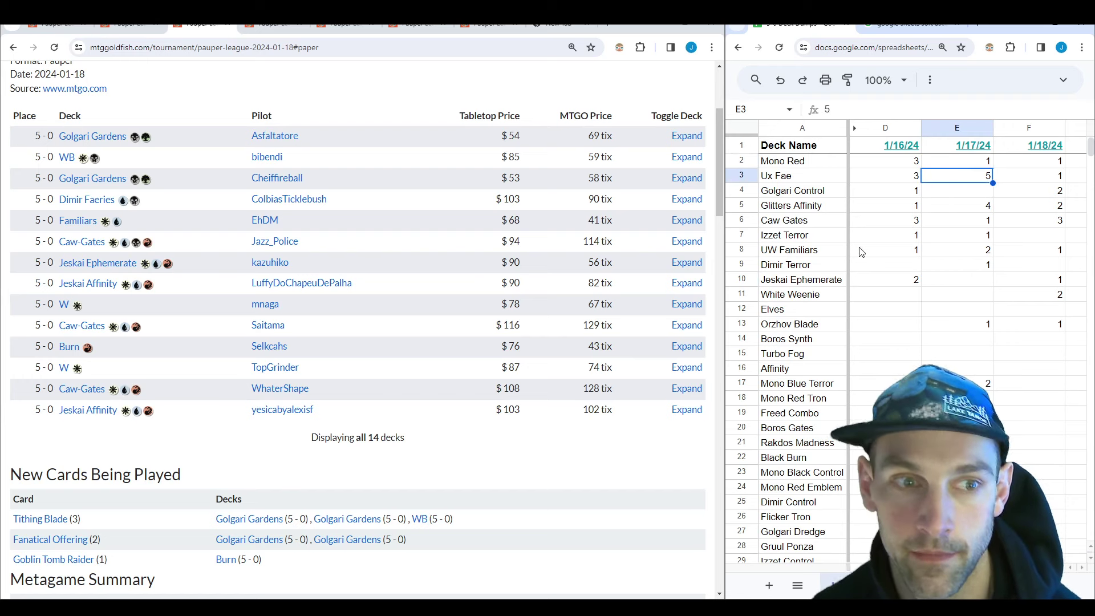
left_click(141, 31)
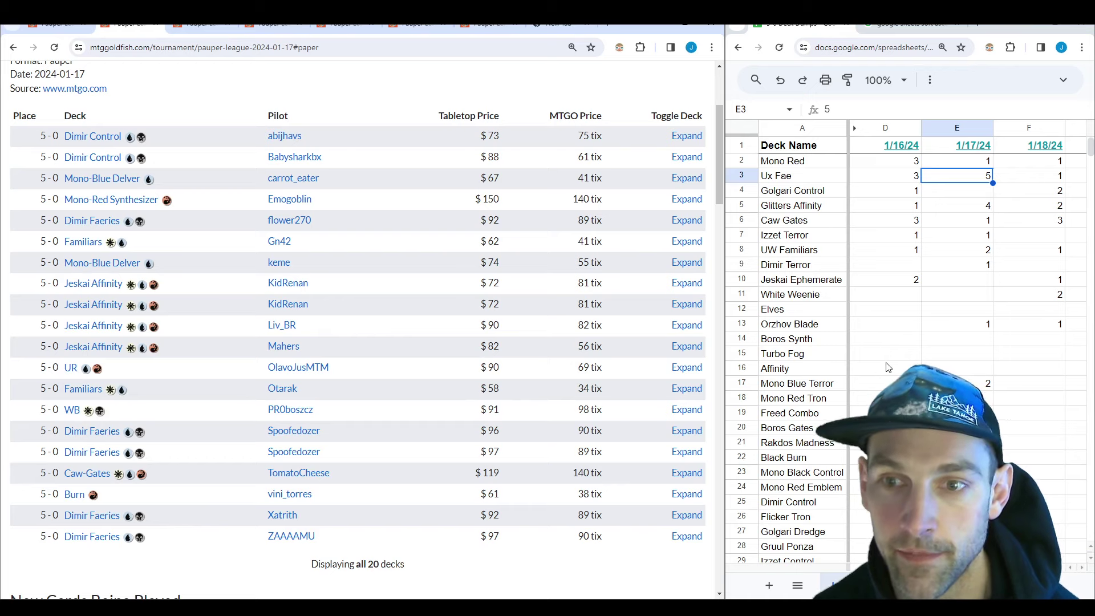
left_click(945, 213)
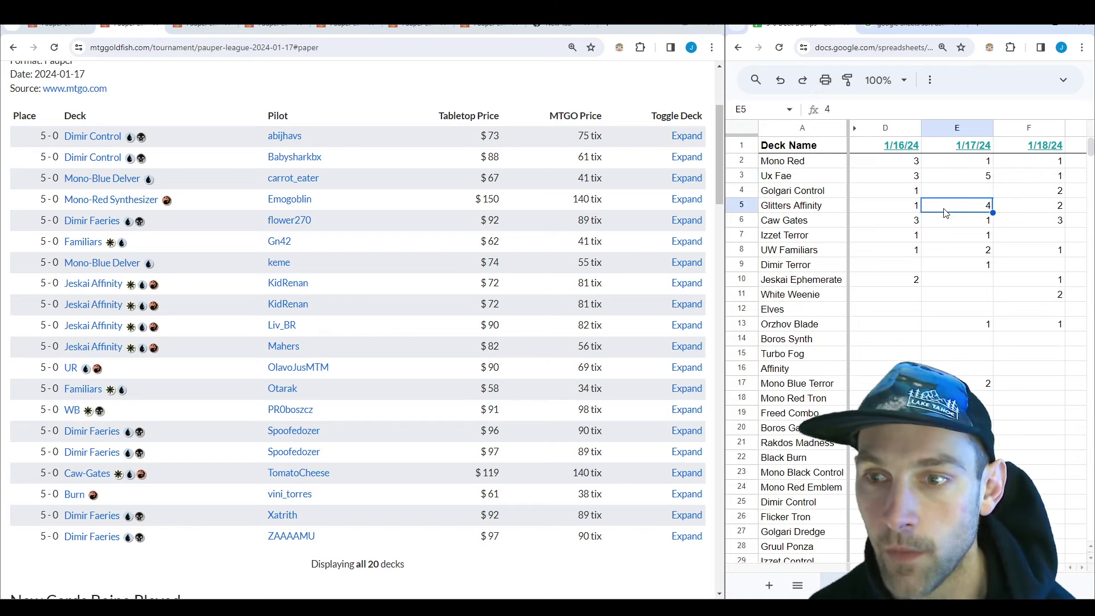
left_click(946, 250)
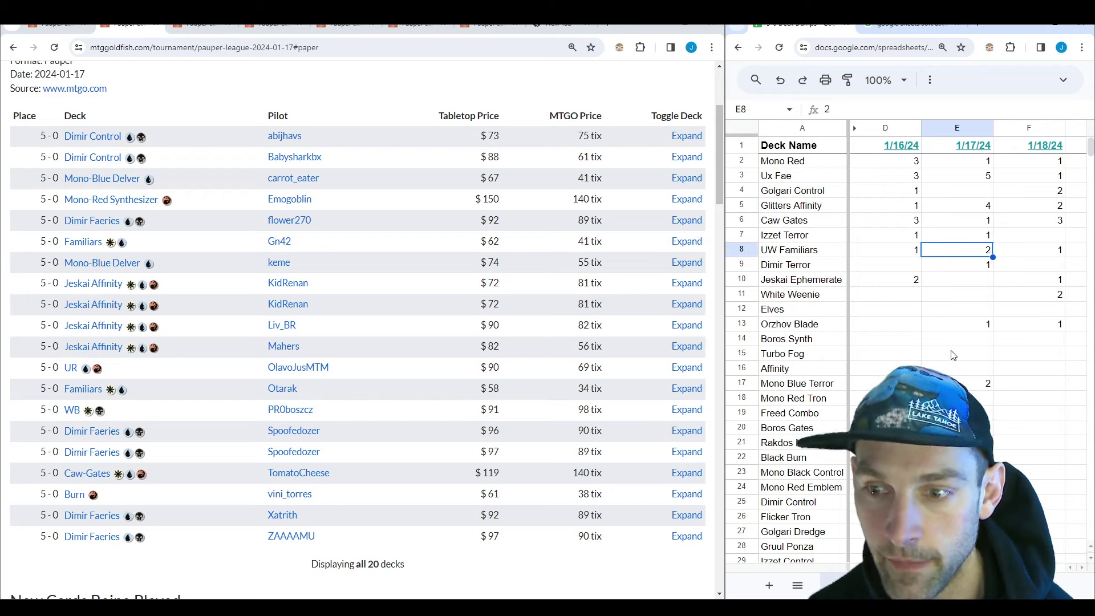
left_click(958, 383)
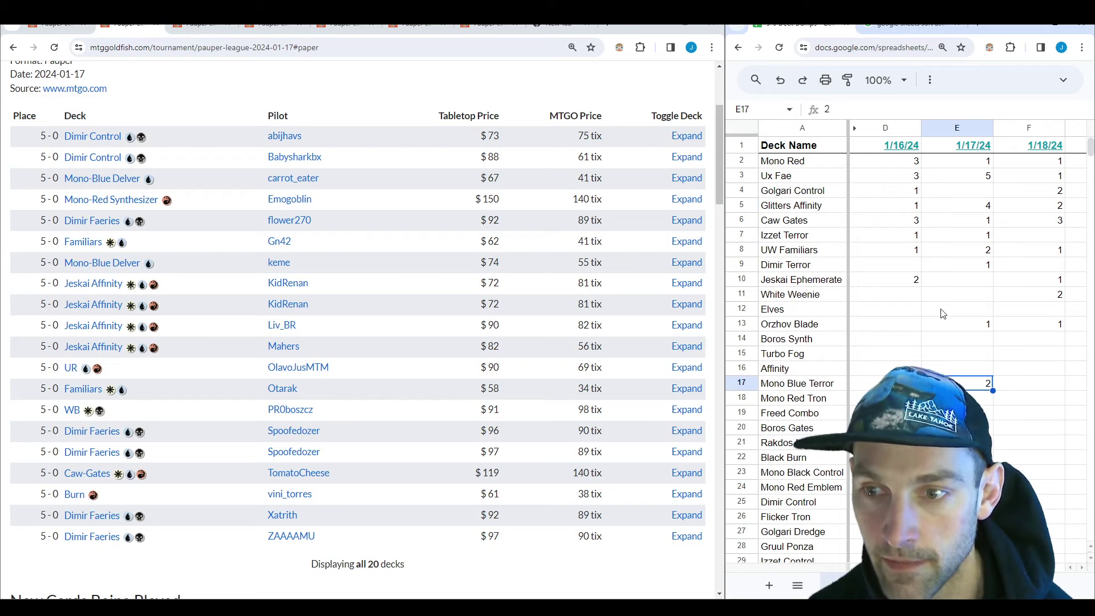
left_click(936, 225)
left_click(938, 236)
left_click(944, 268)
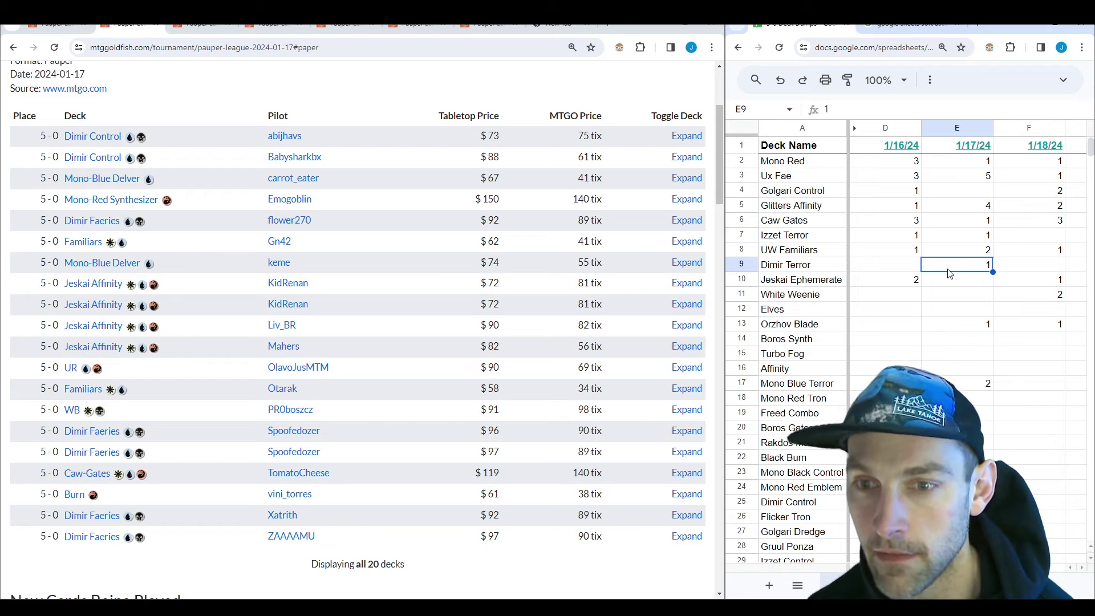
left_click(968, 327)
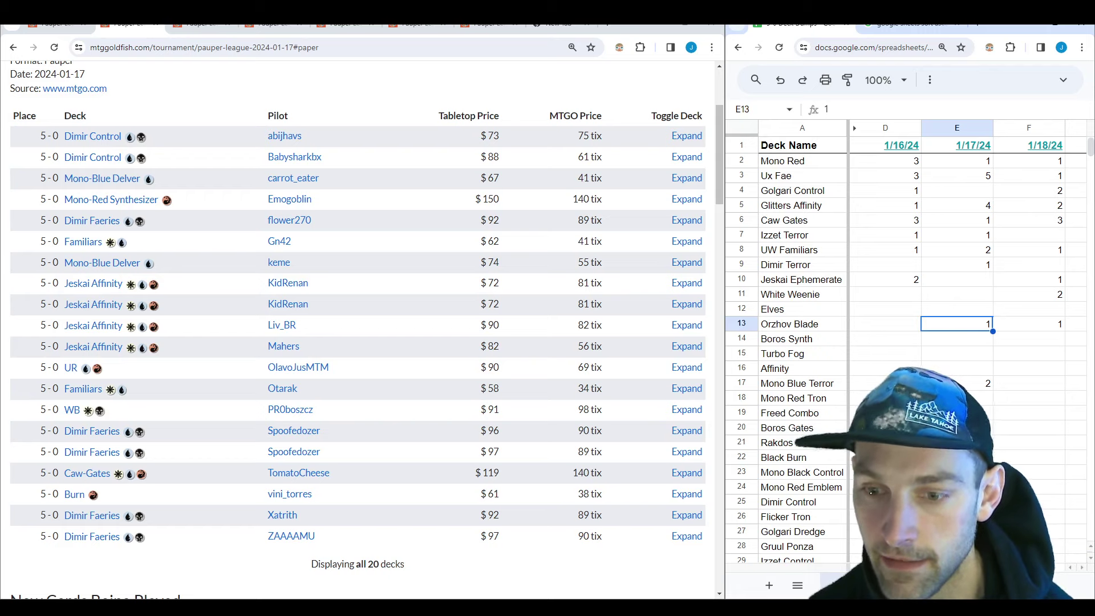
left_click(965, 489)
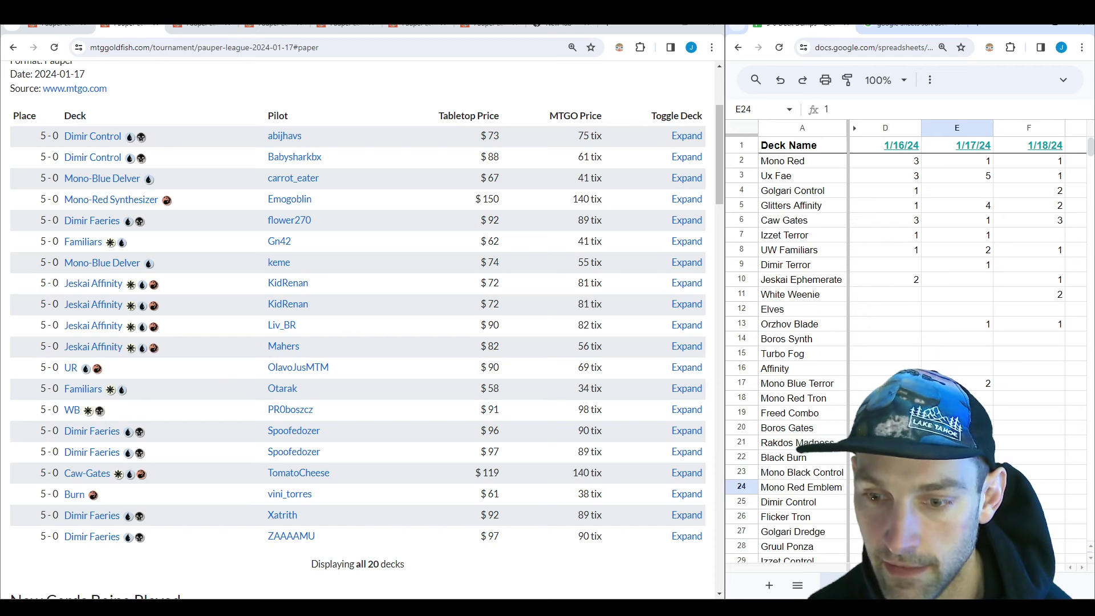
left_click(964, 502)
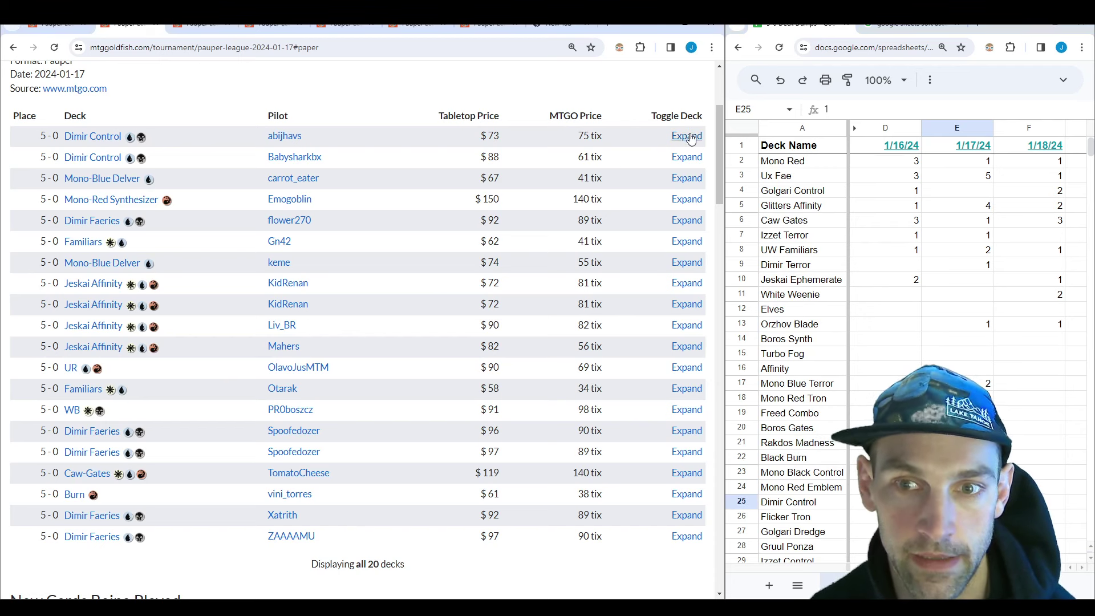
Step: Expand the $73 Dimir Control decklist of the 2024-01-17 league, examine its cards and collapse it
left_click(687, 137)
scroll(251, 359, "down", 1)
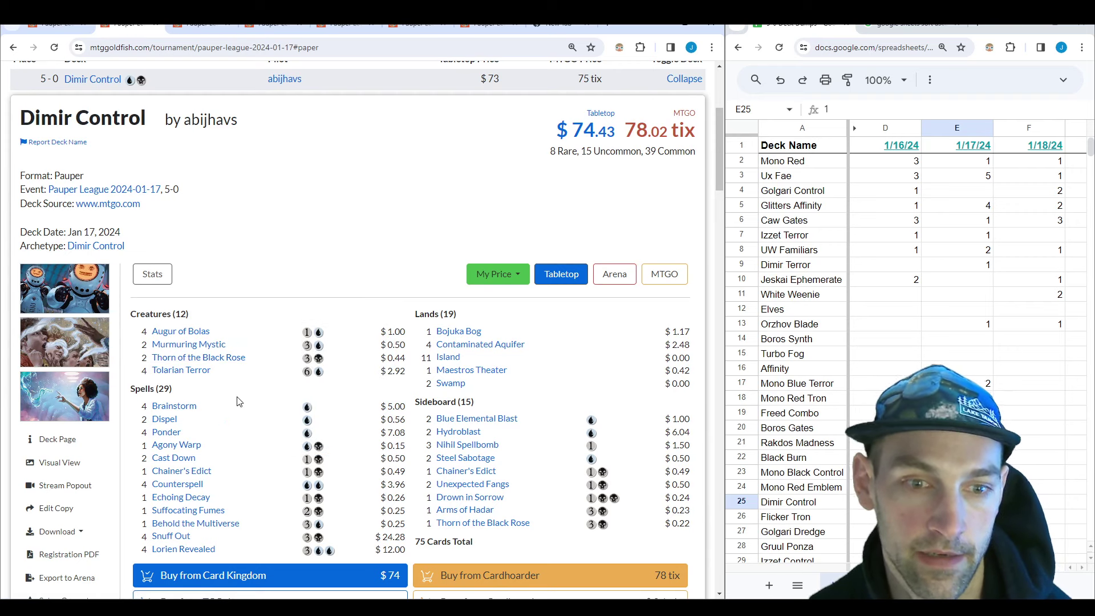
scroll(507, 204, "up", 3)
left_click(685, 251)
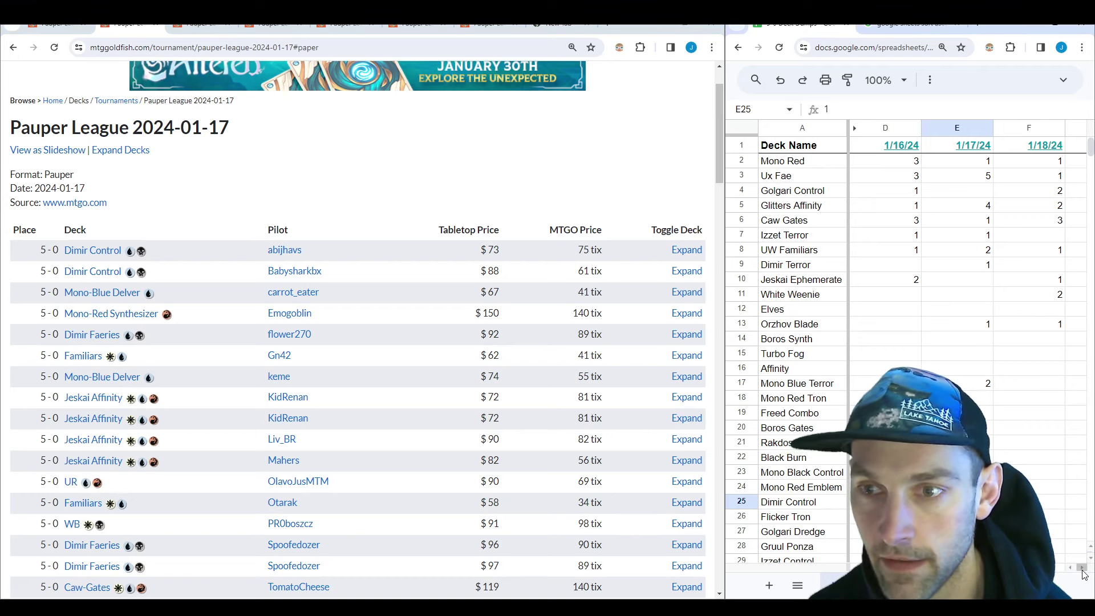
Step: Switch to the Pauper League 2024-01-18 results and review the 1/18/24 tally counts, including Caw Gates and White Weenie
scroll(1084, 574, "right", 2)
key("ctrl+Tab")
left_click(896, 223)
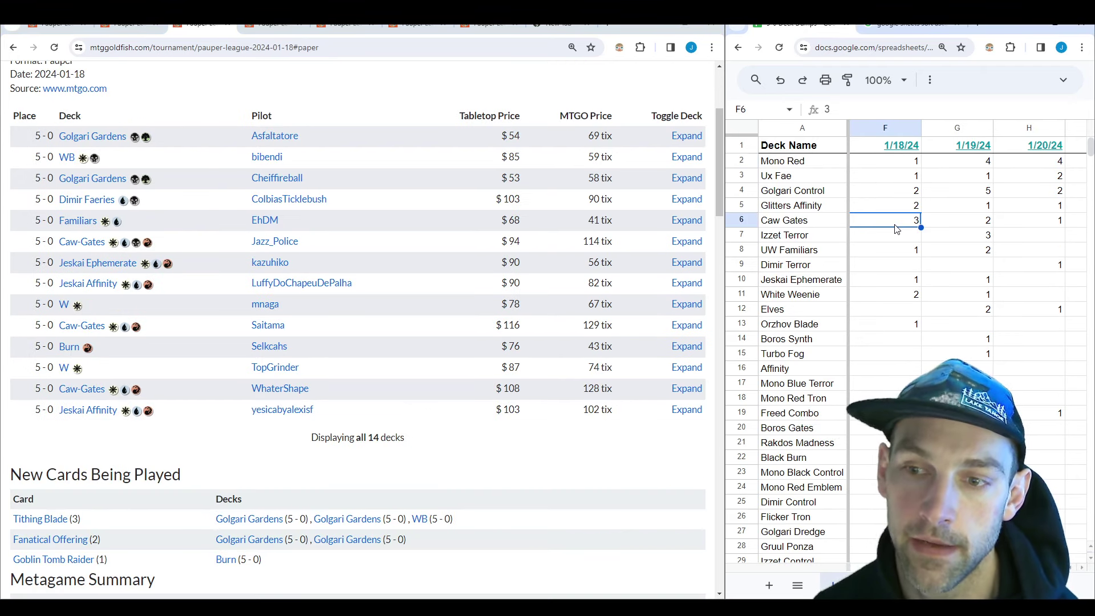
left_click(897, 297)
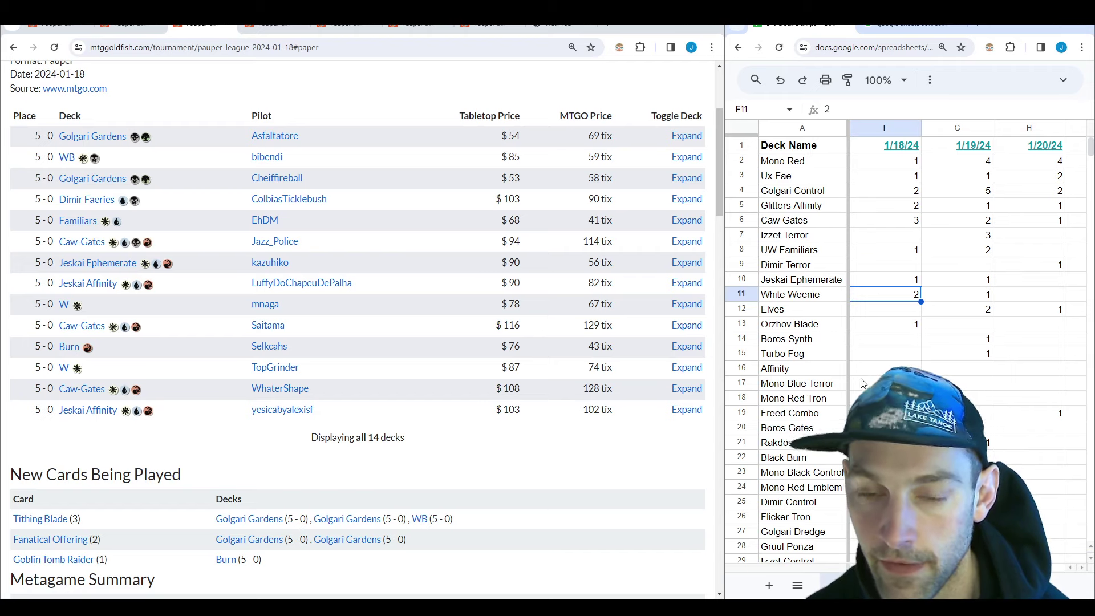
Step: Bring the league score.txt notes forward and examine the $116 Caw-Gates decklist of the 2024-01-18 league
left_click(748, 597)
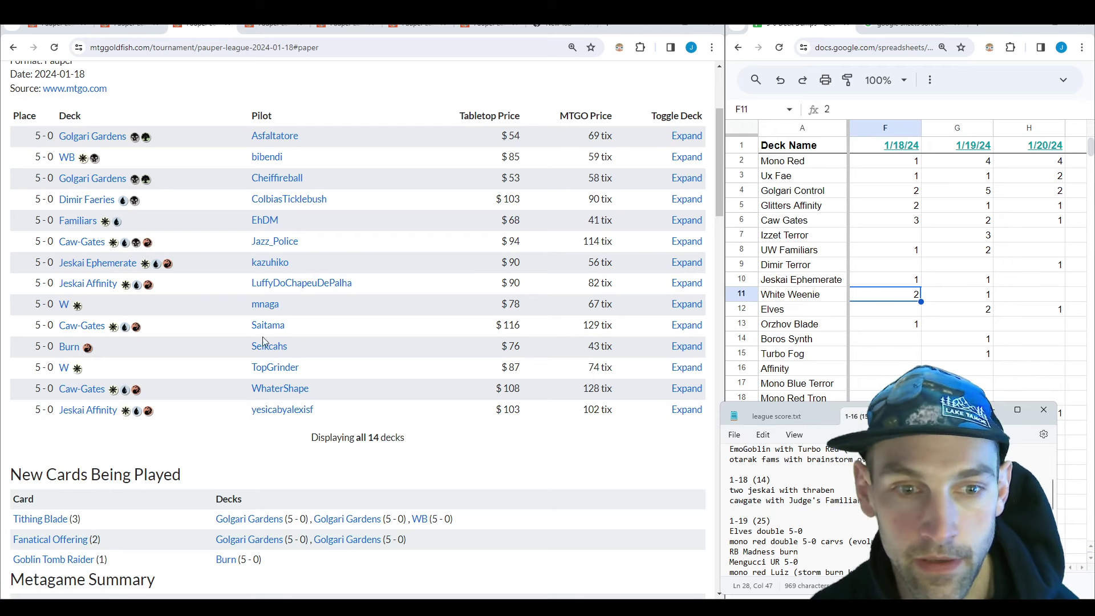
left_click(679, 327)
scroll(436, 361, "down", 5)
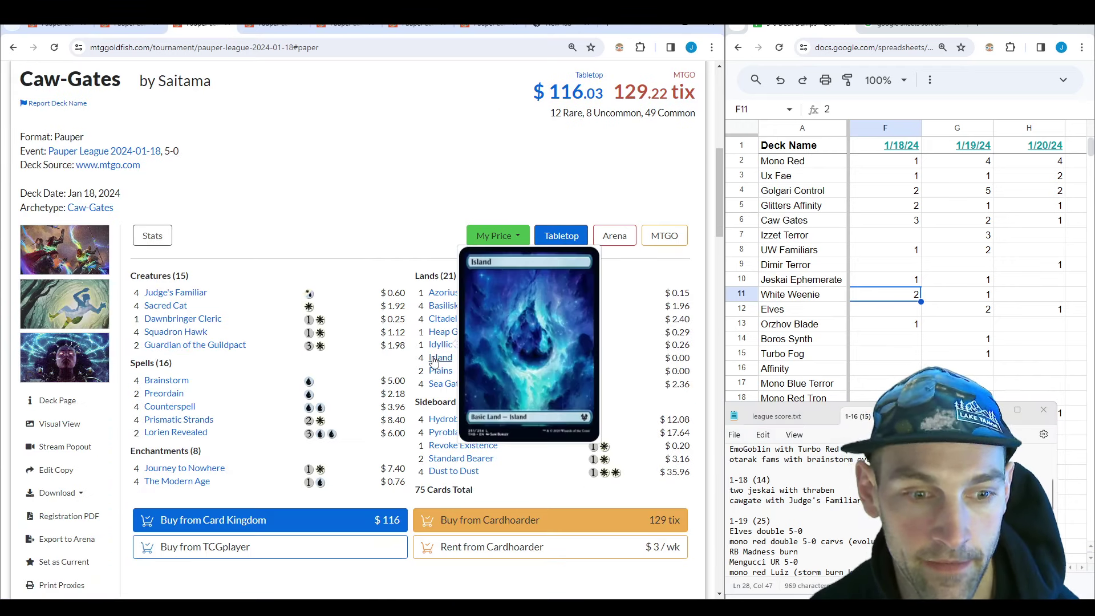
mouse_move(193, 297)
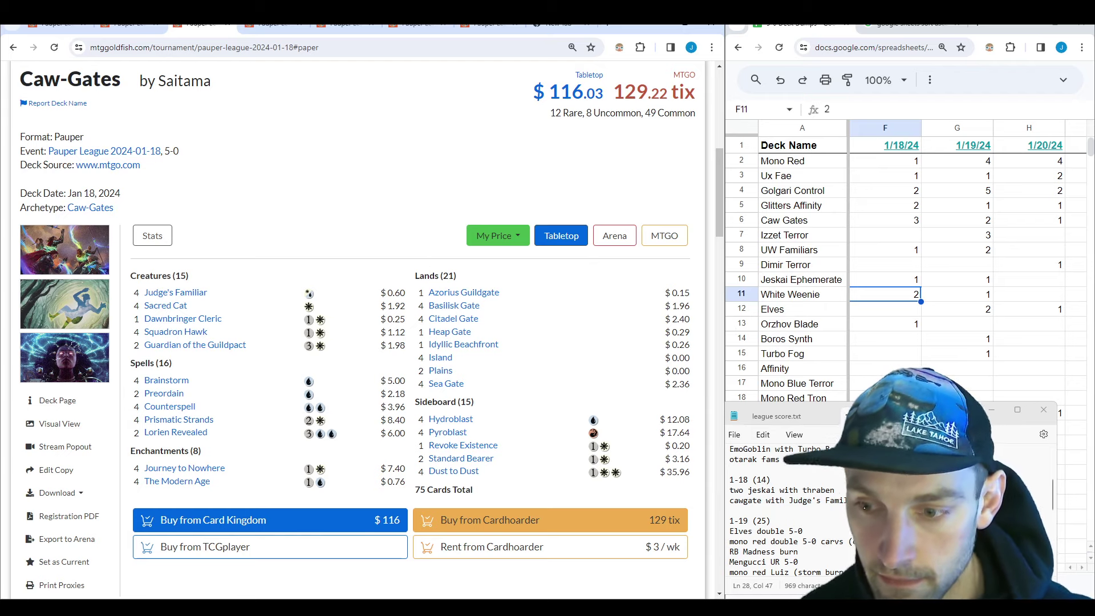
Step: Bring the 1/19/24 tally column into view from Mono Red and look over the Pauper League 2024-01-19 results
left_click(890, 176)
left_click(957, 161)
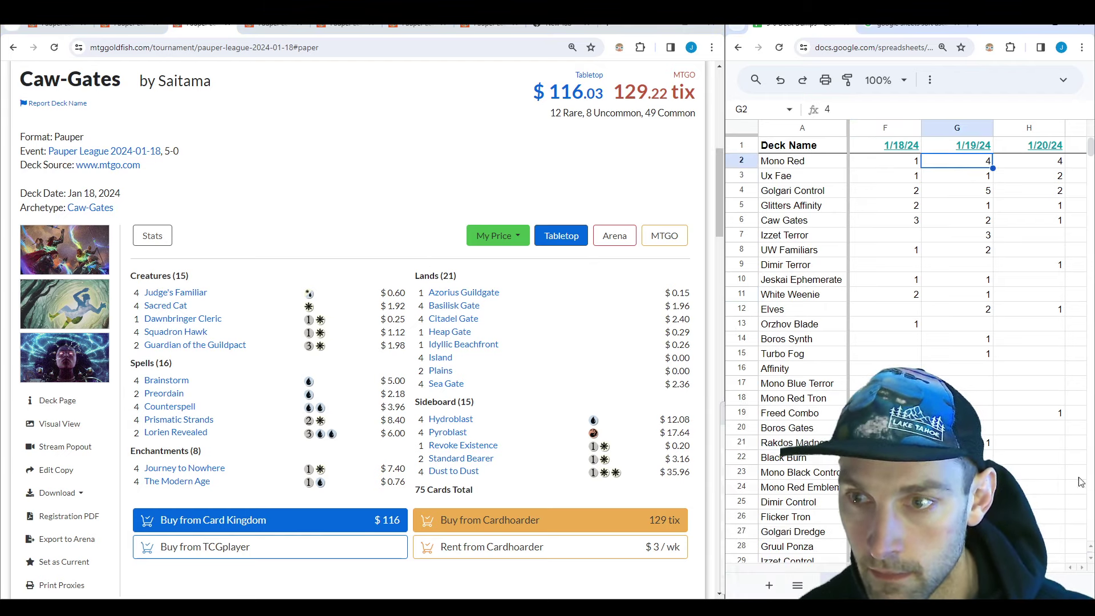
left_click(1082, 568)
left_click(506, 265)
key("ctrl+Tab")
scroll(512, 353, "down", 3)
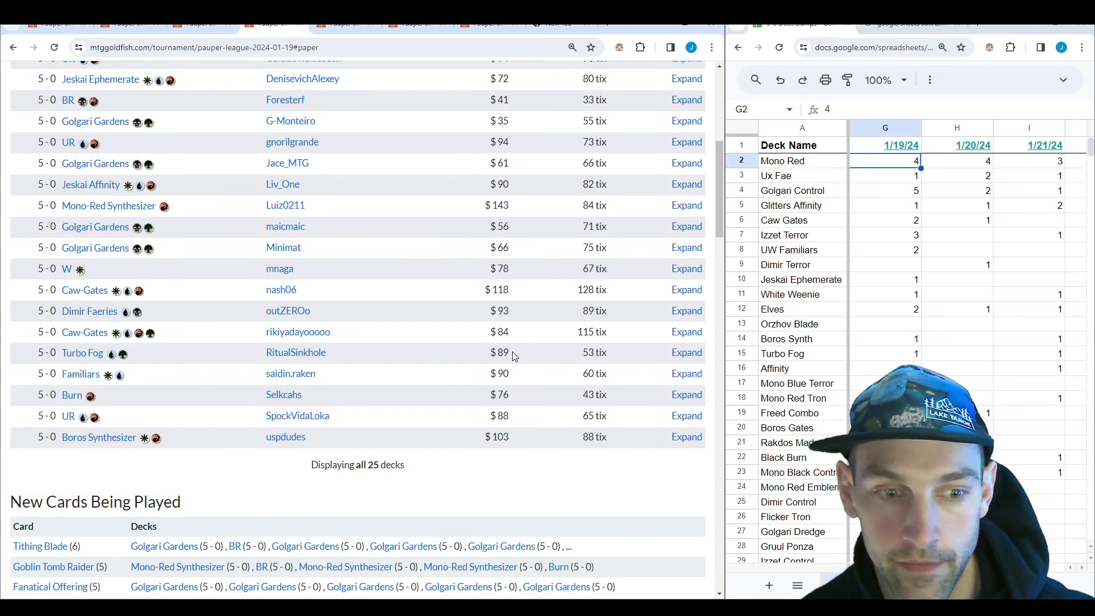
scroll(469, 444, "up", 4)
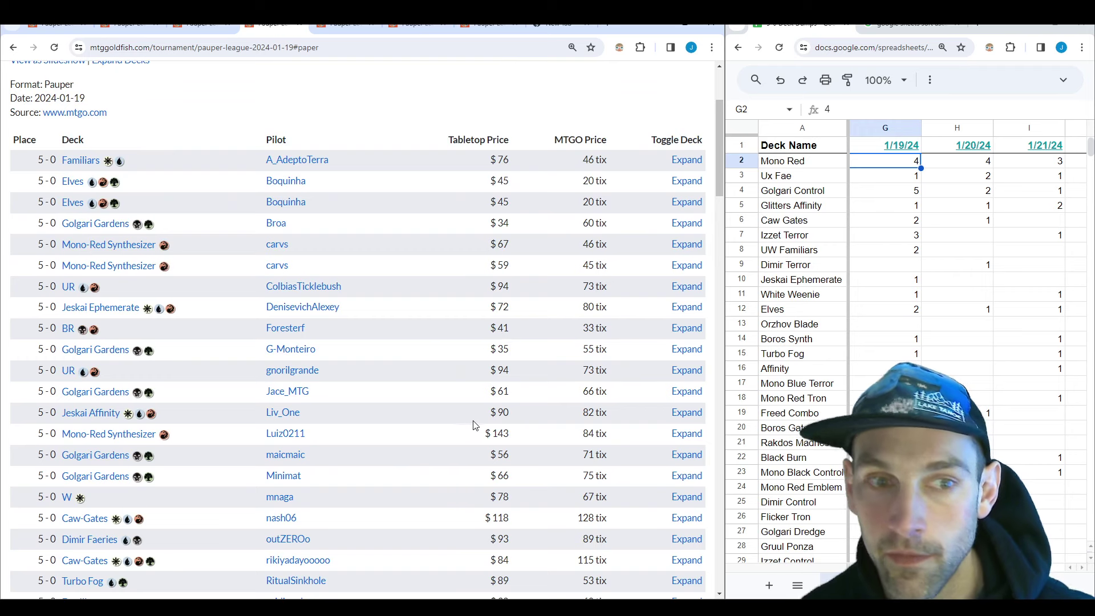
Step: With the notes back in front, expand the $59 and $67 Mono-Red Synthesizer decklists and examine the $67 list's cards
key("alt+Tab")
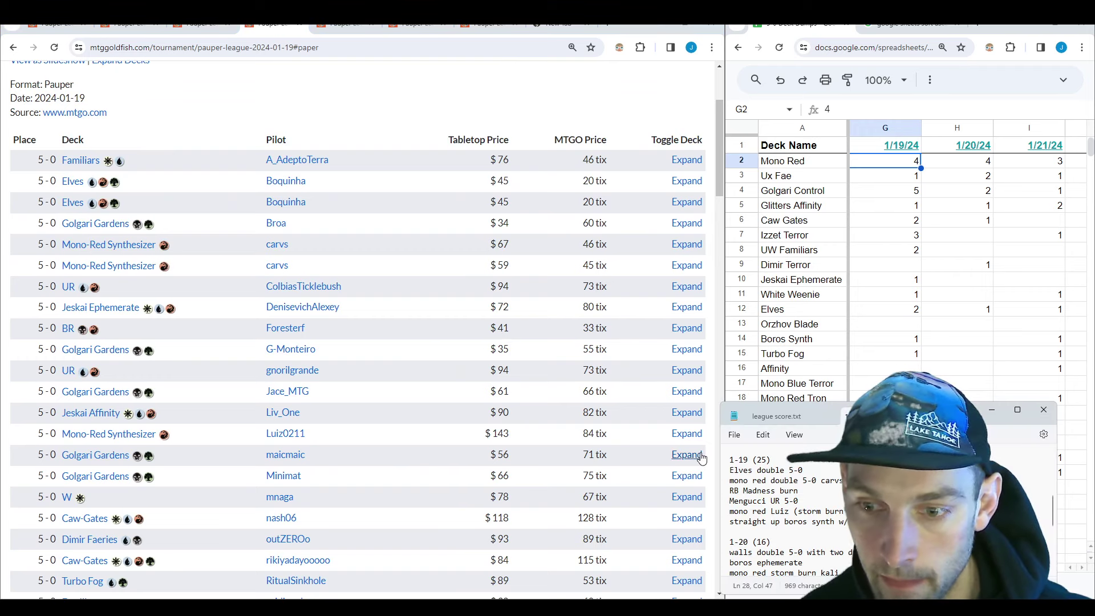
left_click(686, 266)
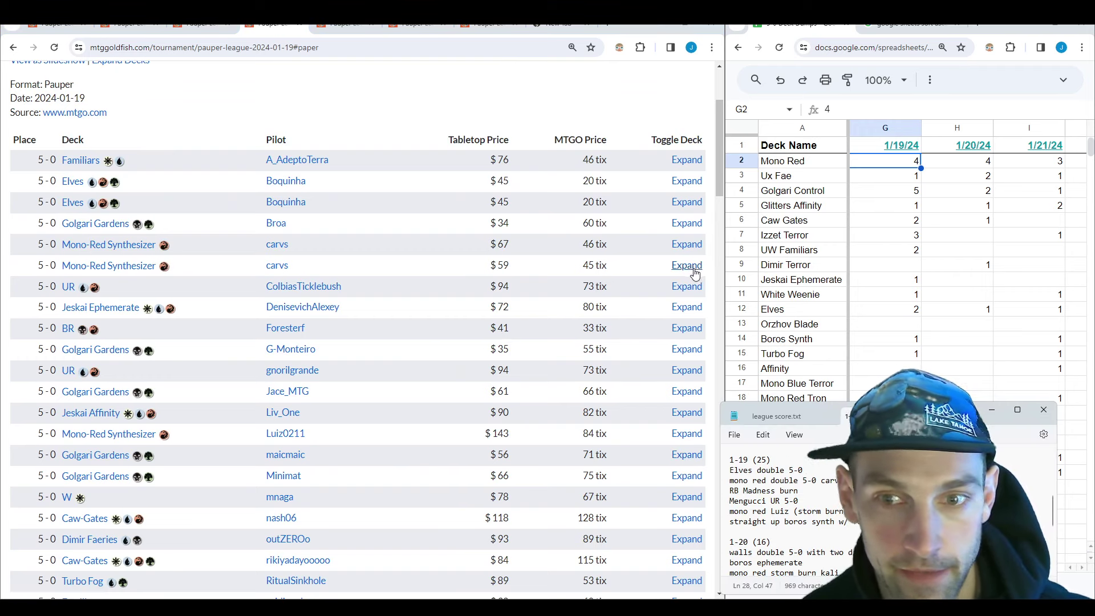
left_click(687, 244)
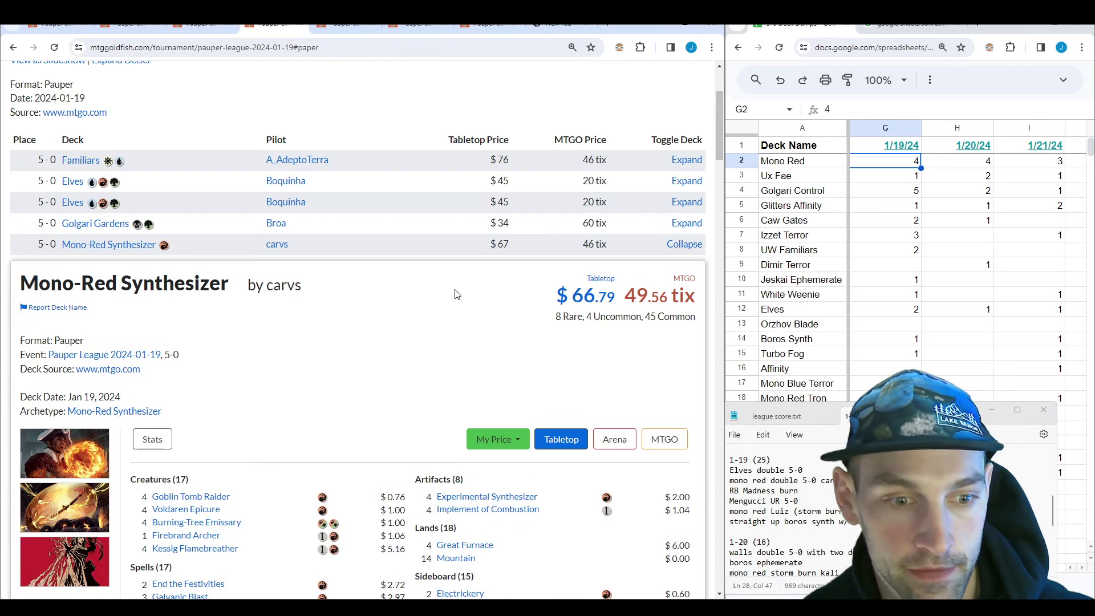
scroll(453, 291, "down", 4)
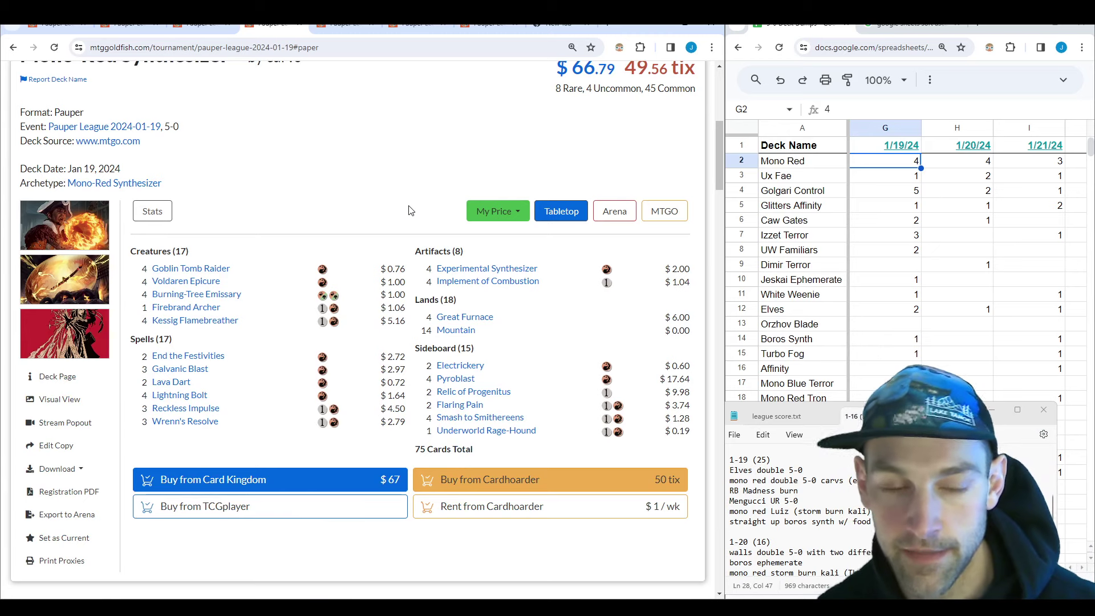
mouse_move(216, 315)
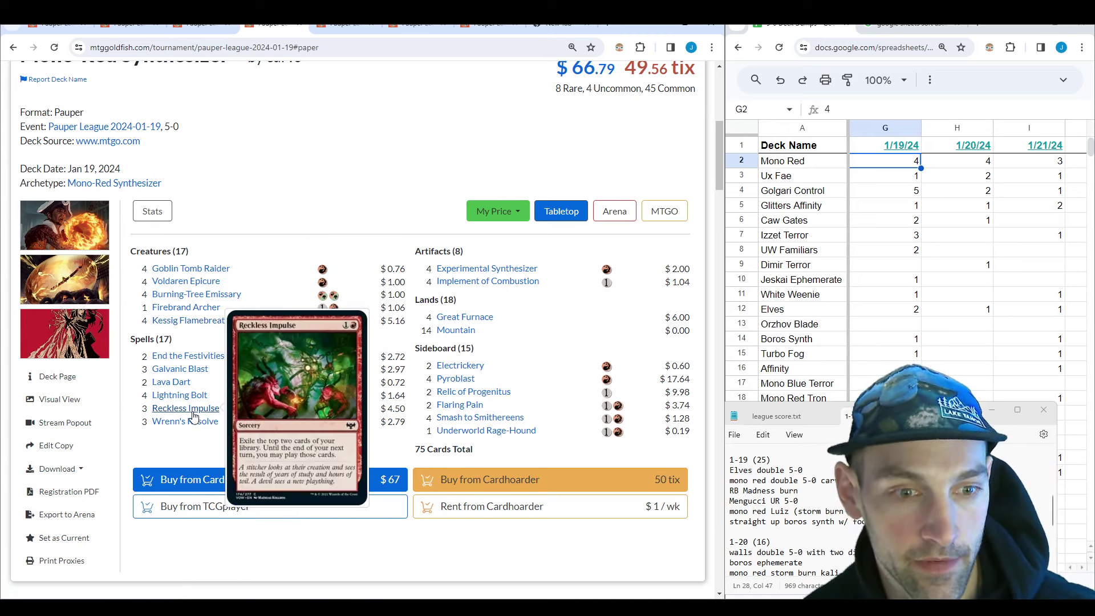
mouse_move(196, 424)
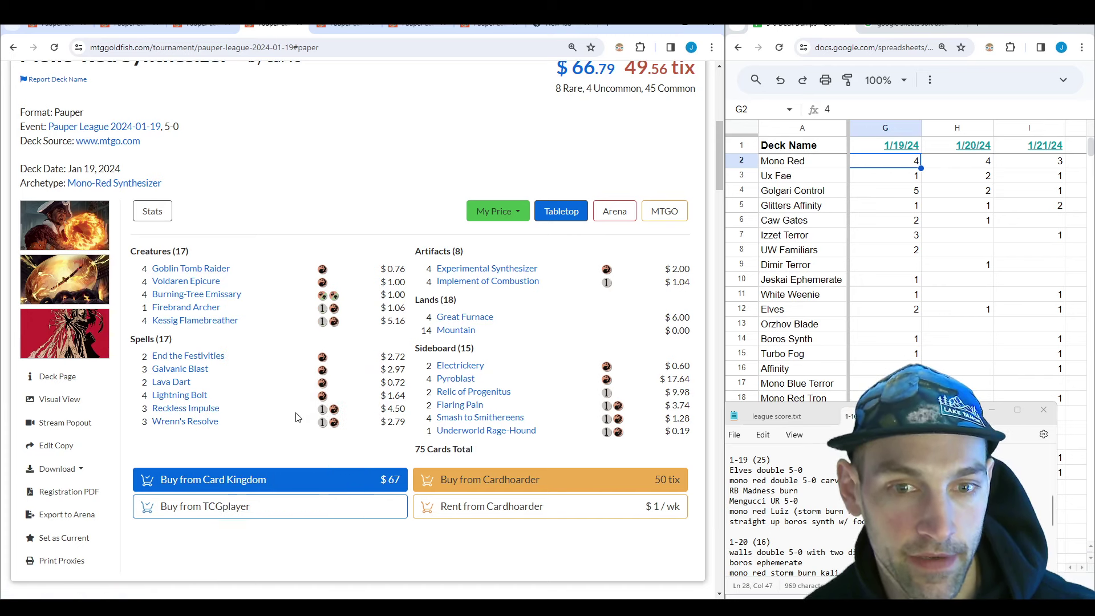
mouse_move(467, 285)
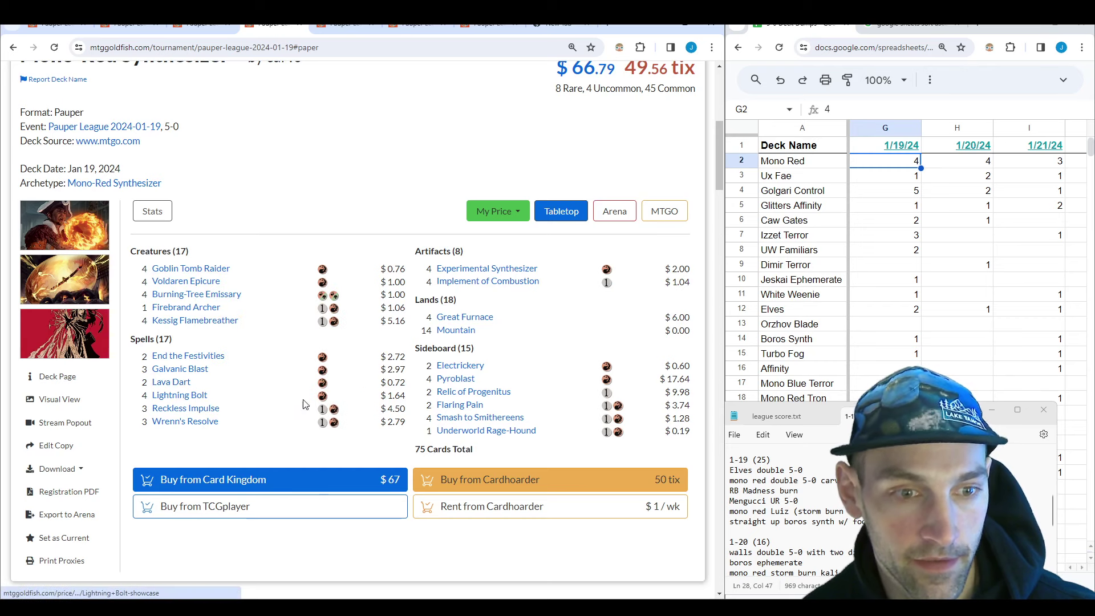
Step: Compare the $59 Mono-Red Synthesizer decklist with the $67 one and collapse both
scroll(360, 362, "down", 10)
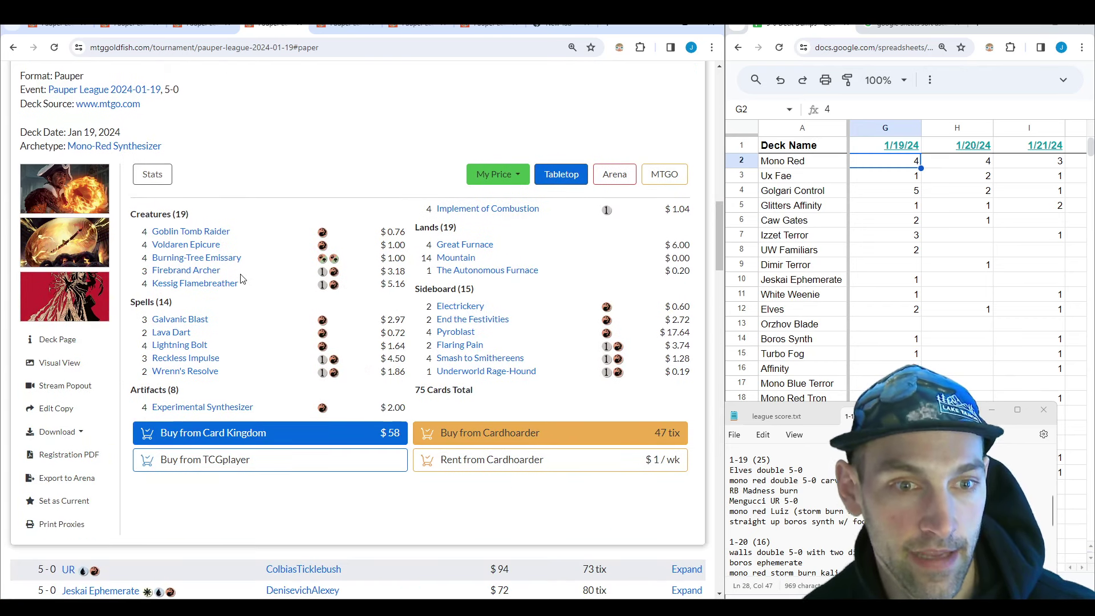
mouse_move(235, 262)
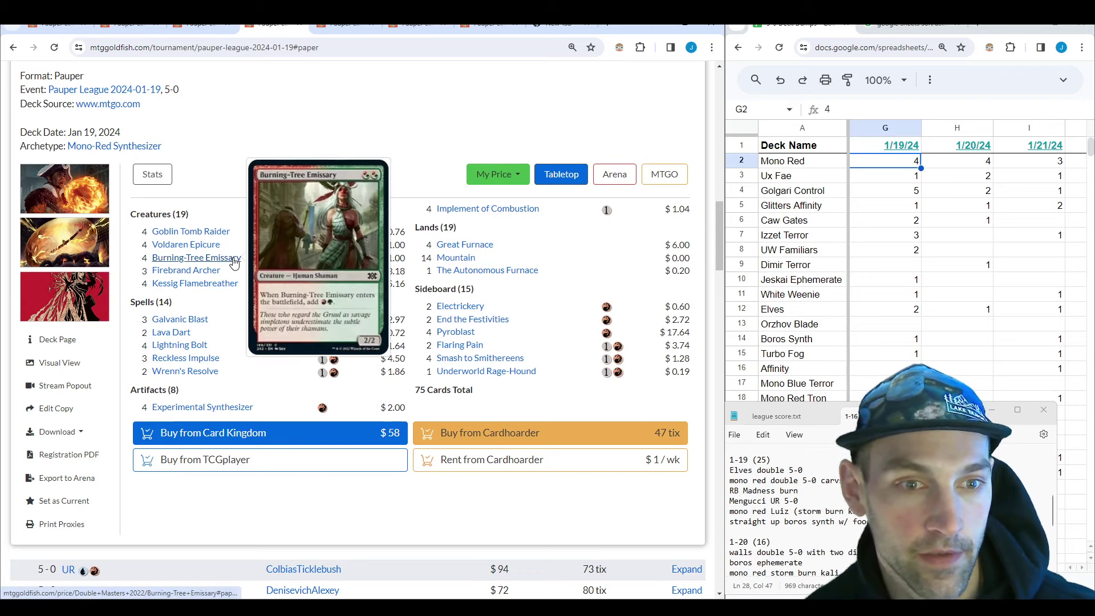
mouse_move(220, 234)
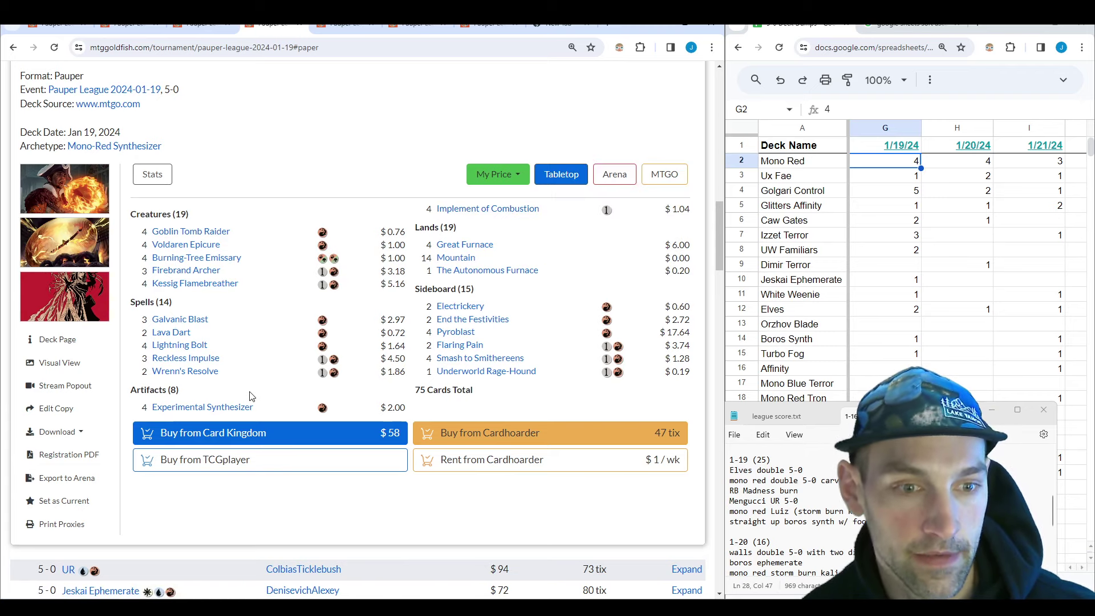
mouse_move(220, 366)
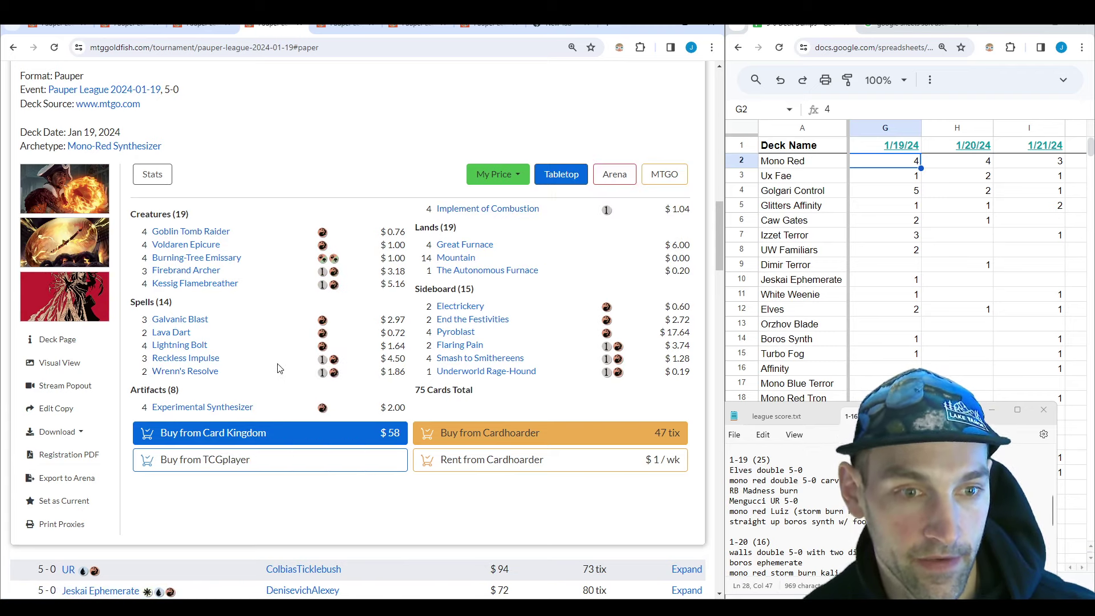
scroll(260, 332, "up", 8)
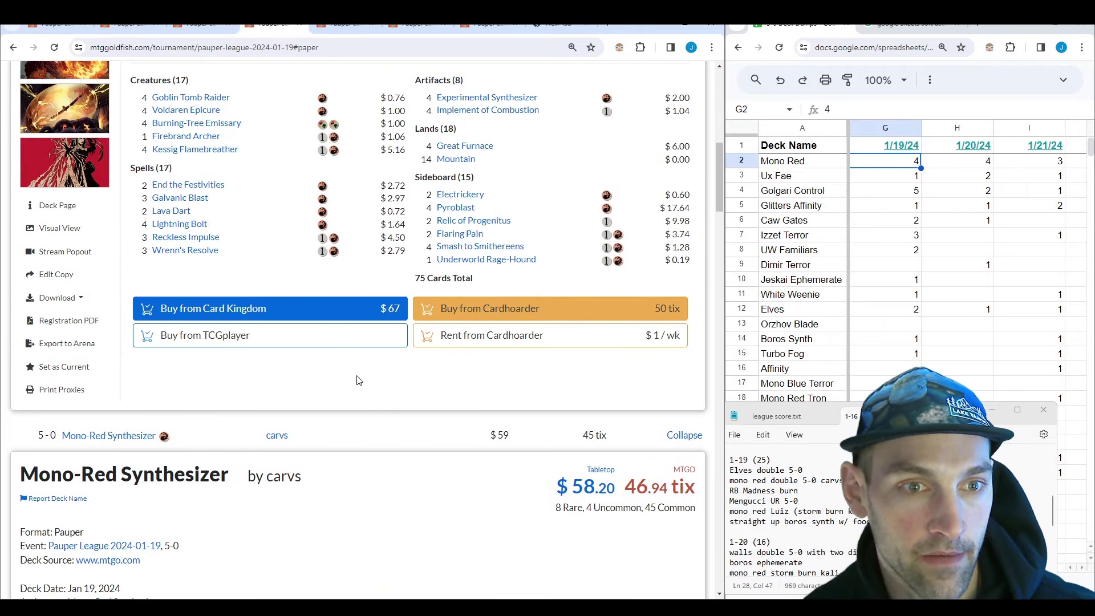
scroll(359, 380, "down", 5)
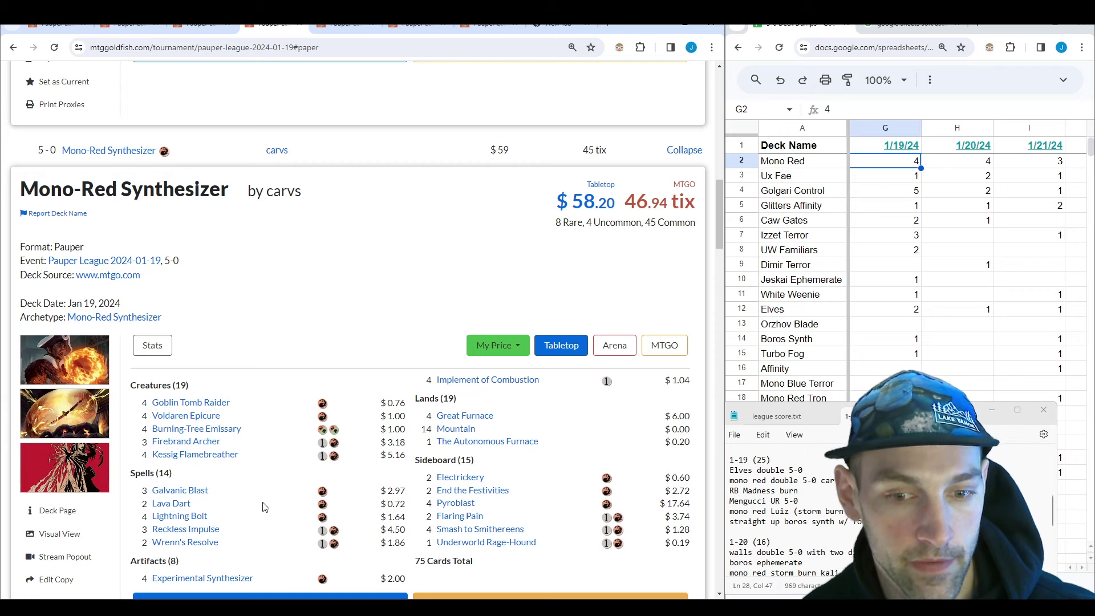
left_click(685, 150)
scroll(462, 320, "up", 1)
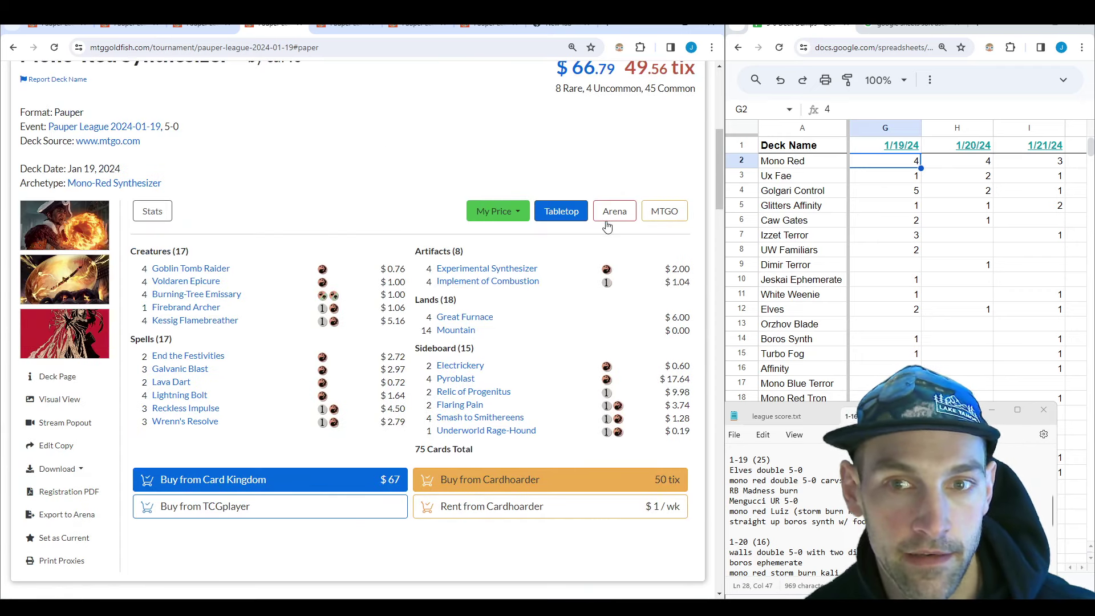
scroll(639, 199, "up", 1)
left_click(685, 131)
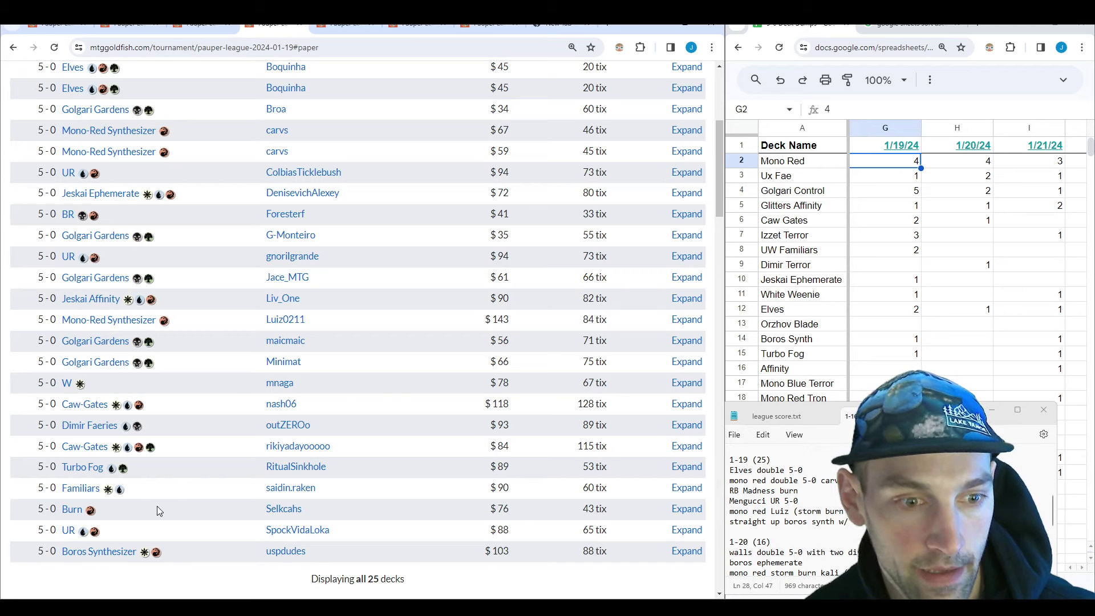
Step: Expand the $41 BR decklist of the 2024-01-19 league, examine its creatures and spells, and collapse it
left_click(686, 214)
scroll(371, 309, "down", 4)
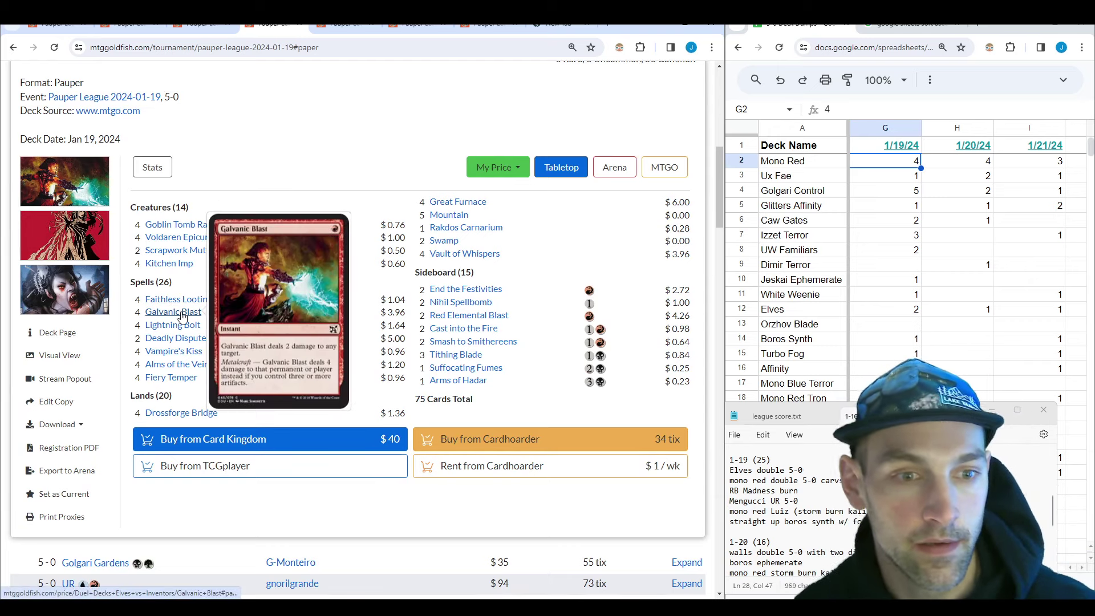
mouse_move(187, 329)
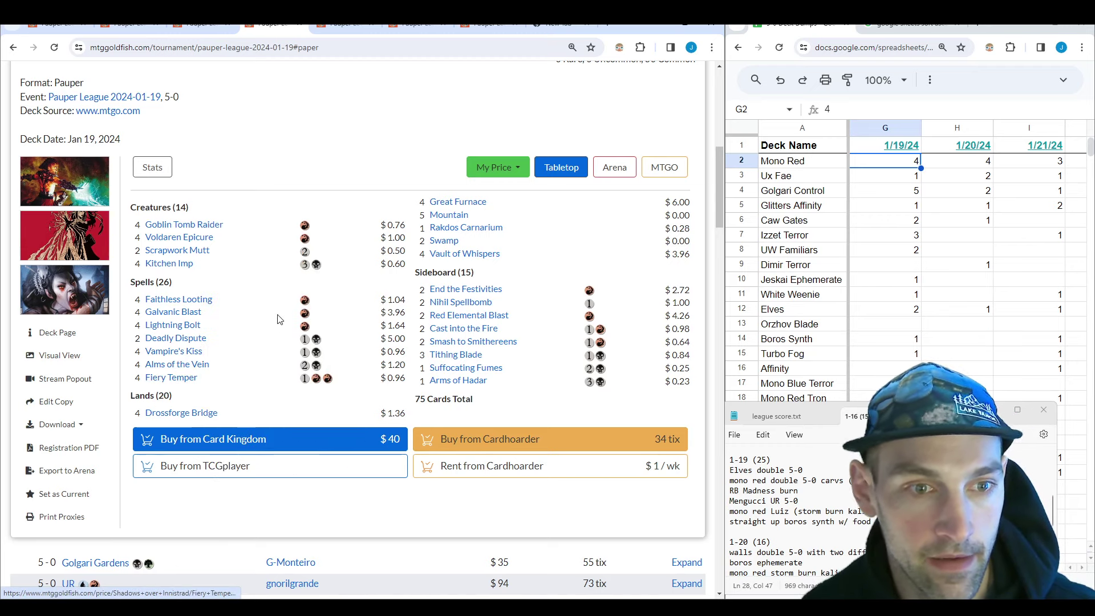
mouse_move(183, 267)
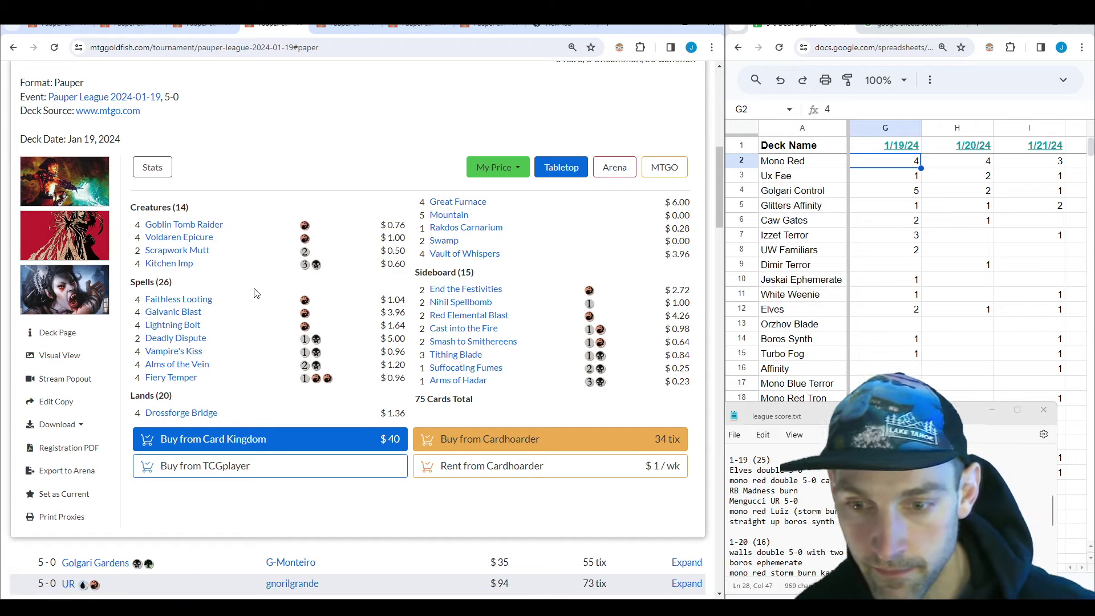
scroll(511, 264, "up", 2)
scroll(511, 264, "up", 2)
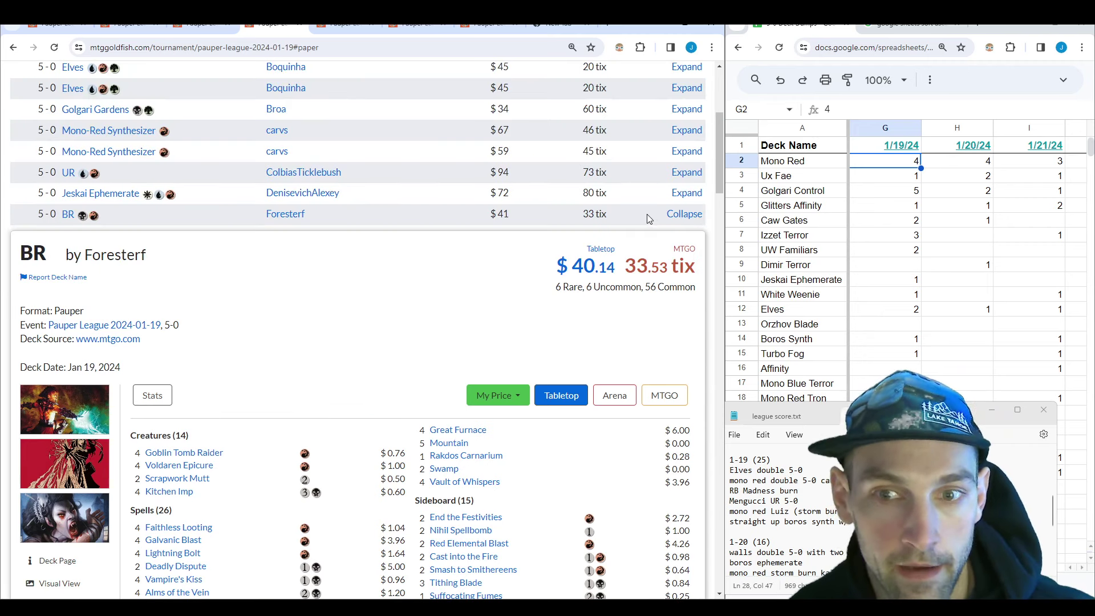
left_click(684, 213)
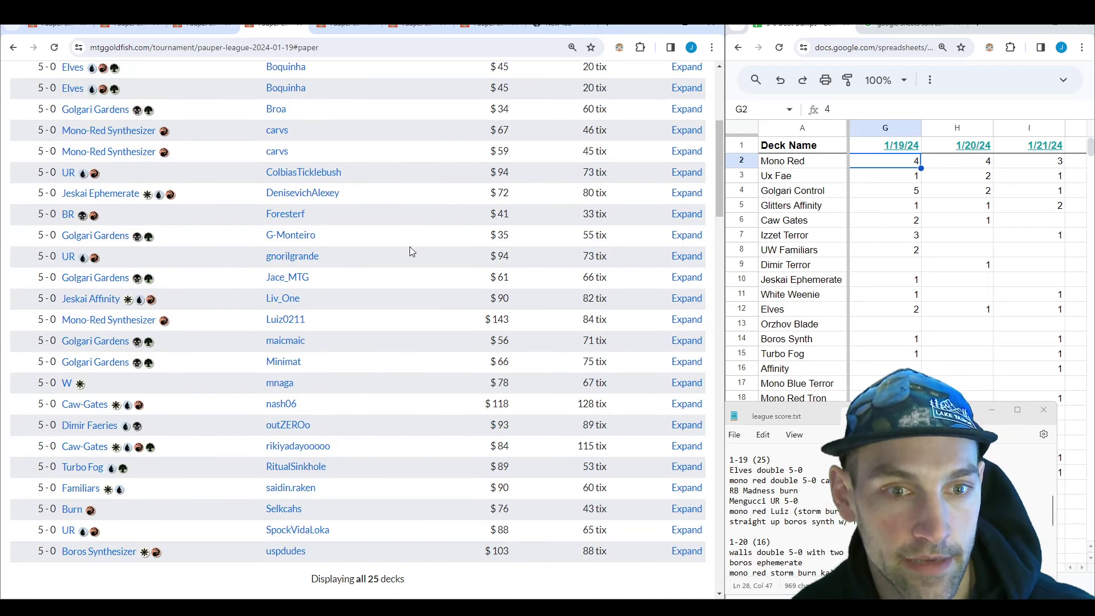
Step: Expand the $94 UR decklist listed just below the $35 Golgari Gardens deck, read through its cards and collapse it
left_click(685, 257)
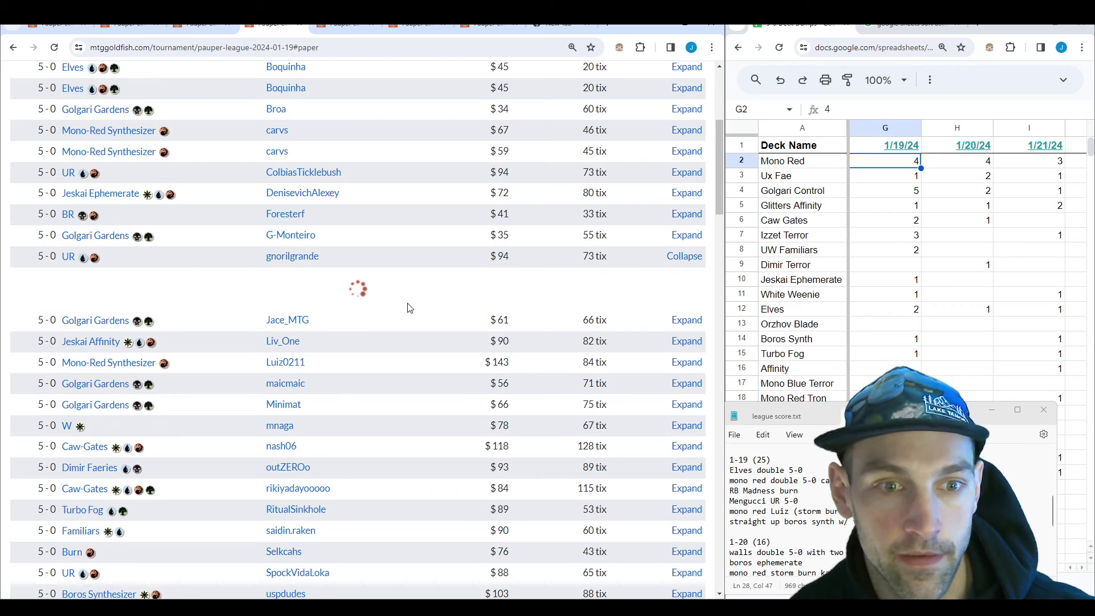
scroll(457, 295, "down", 2)
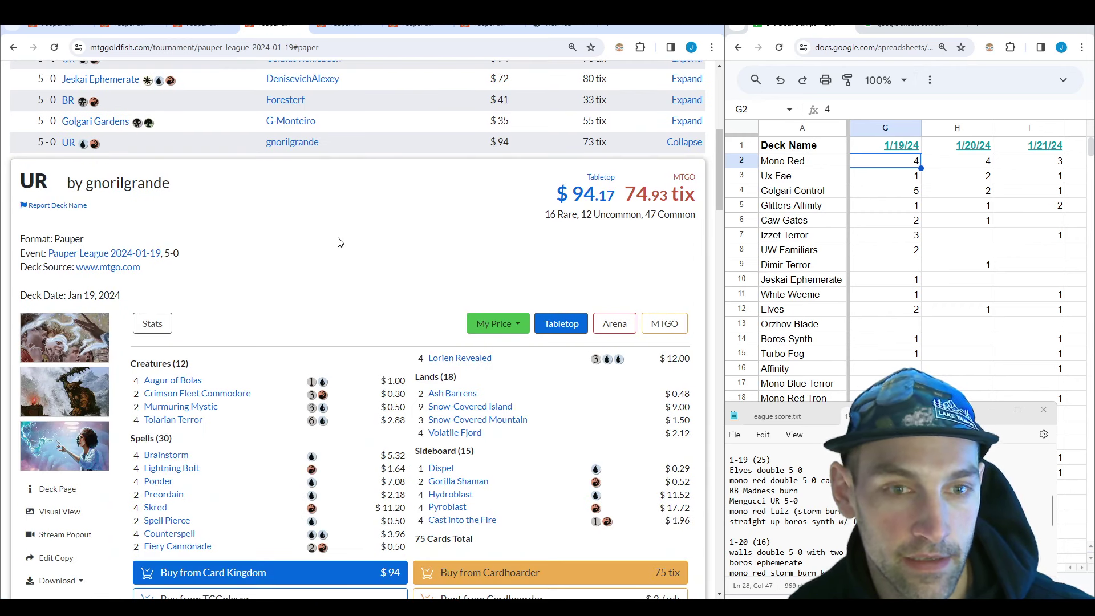
scroll(402, 278, "down", 1)
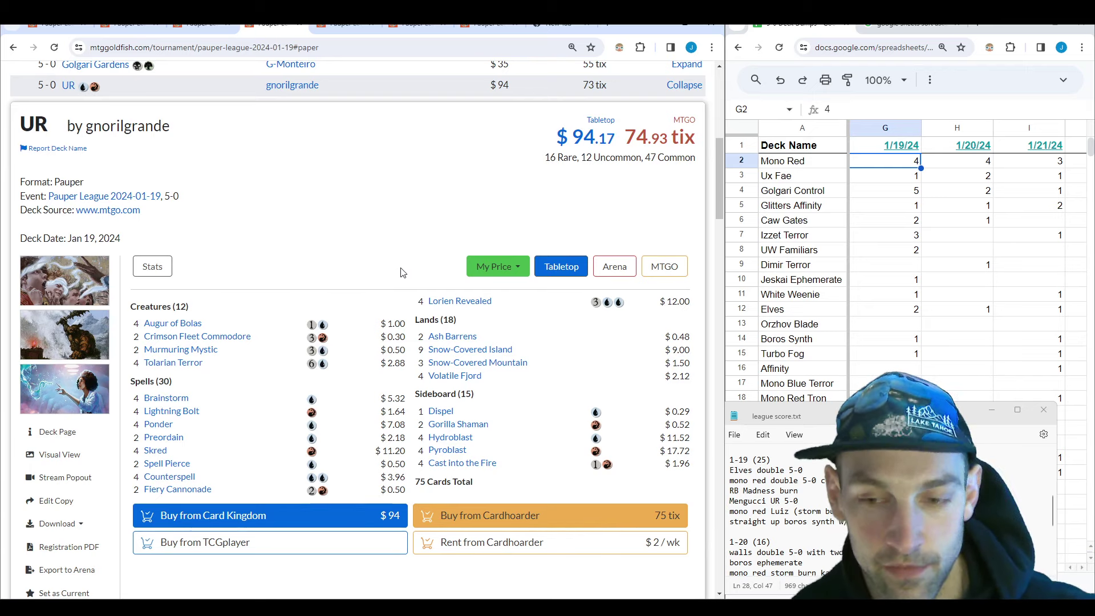
left_click(686, 86)
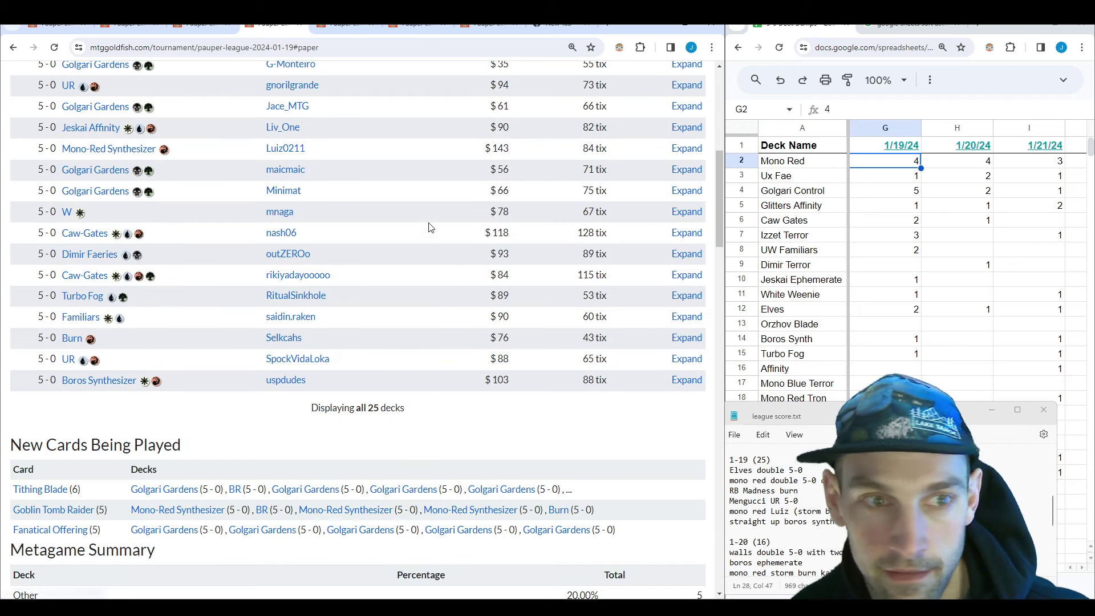
Step: Expand the $143 Mono-Red Synthesizer decklist, examine "Name Sticker" Goblin, Lotus Petal and the sideboard, and collapse it
left_click(686, 148)
scroll(397, 220, "down", 1)
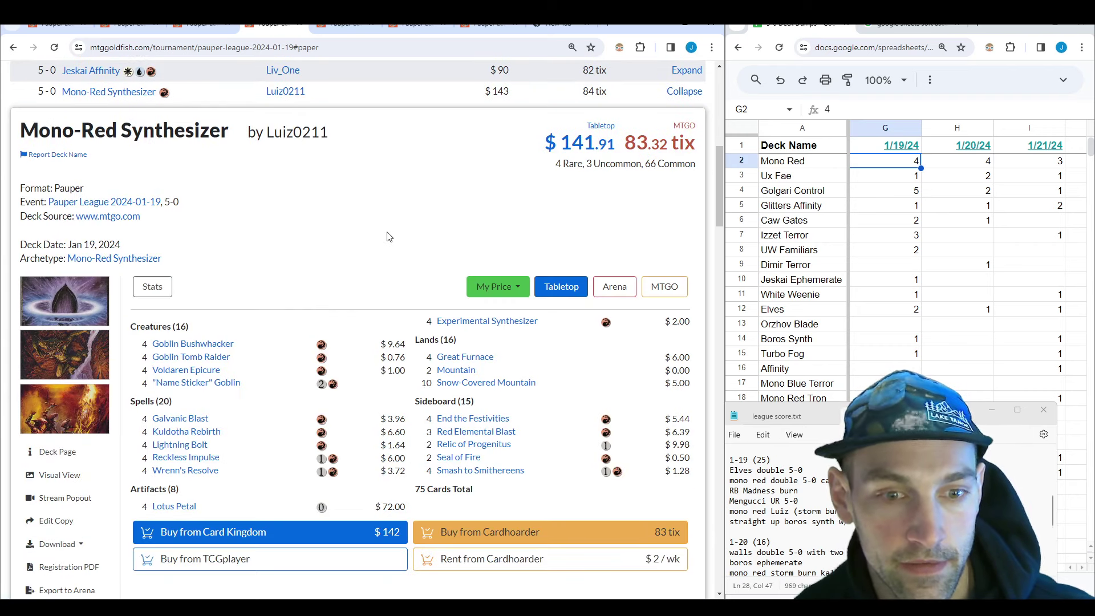
scroll(390, 237, "down", 1)
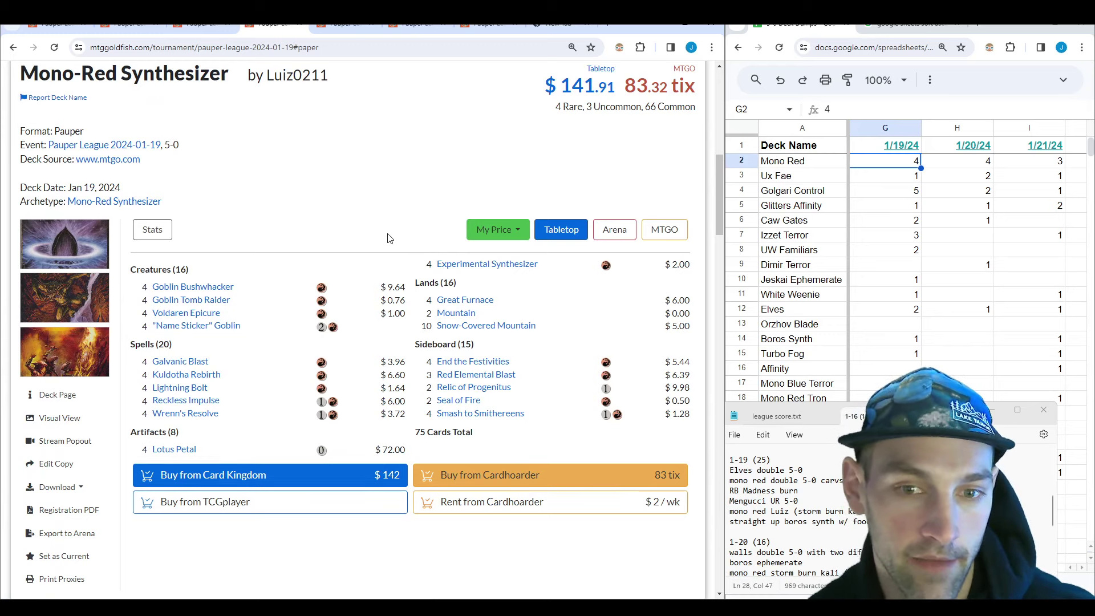
mouse_move(227, 330)
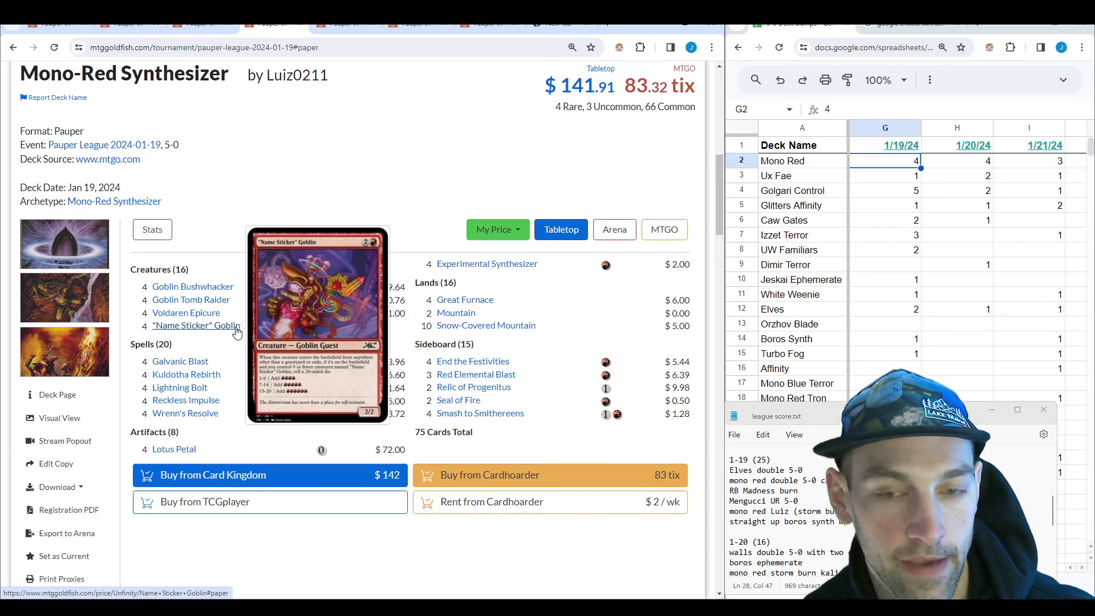
mouse_move(177, 452)
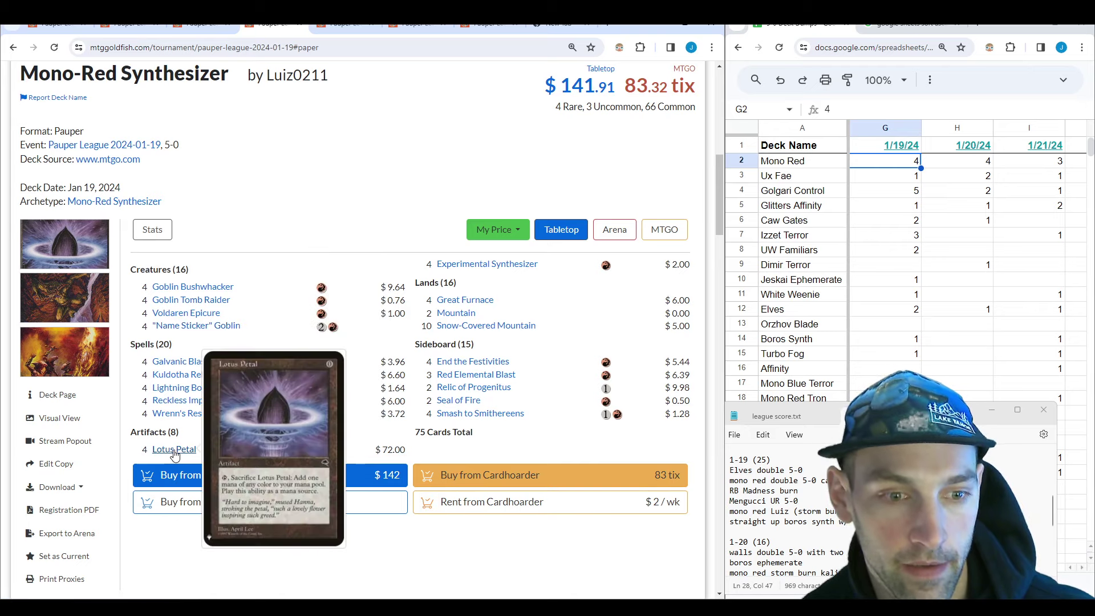
mouse_move(211, 415)
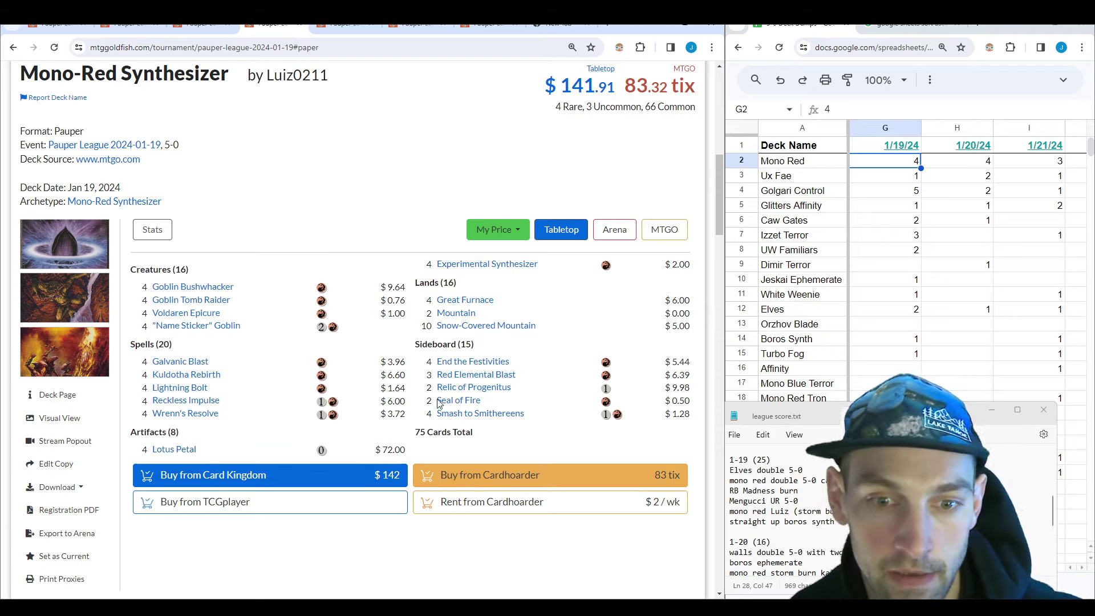
mouse_move(442, 404)
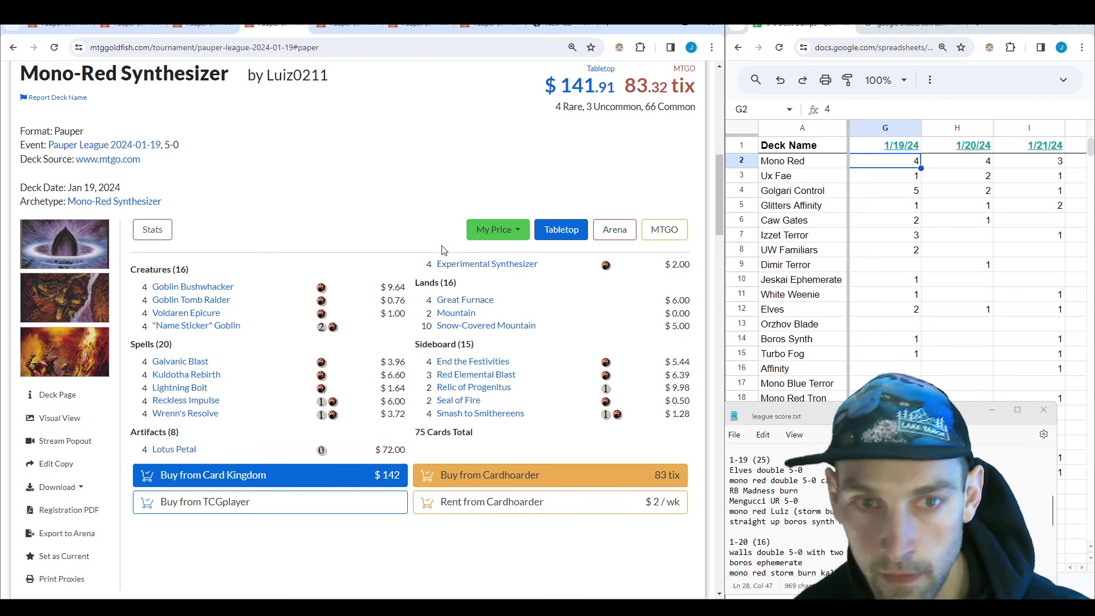
scroll(443, 245, "up", 3)
left_click(684, 208)
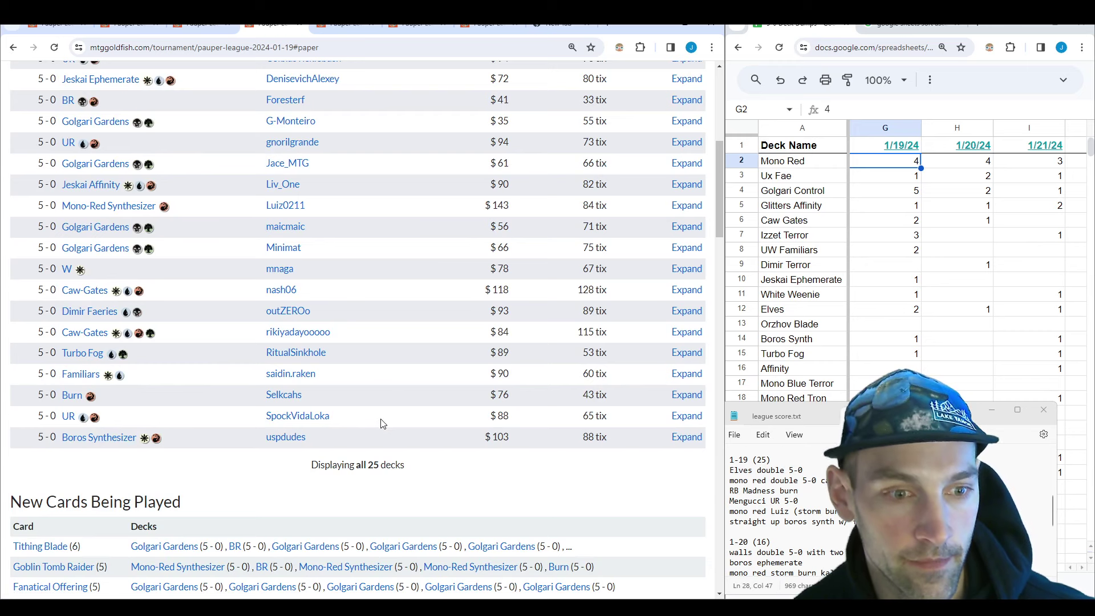
Step: Expand the $103 Boros Synthesizer decklist and read through its cards, including Foundry Helix, Candy Trail and the other artifacts
left_click(676, 439)
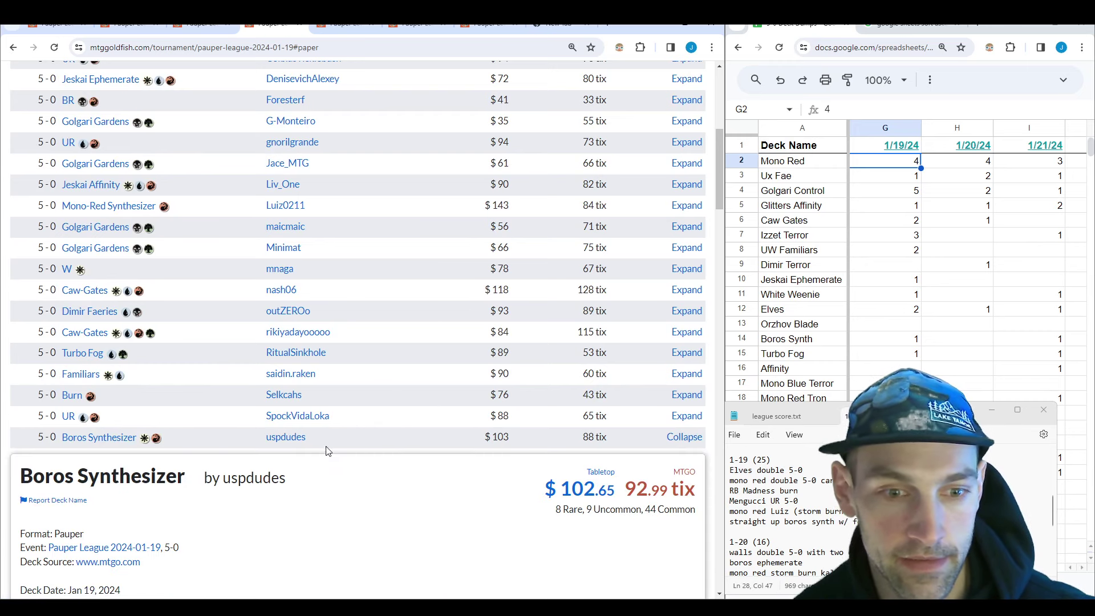
scroll(497, 393, "down", 5)
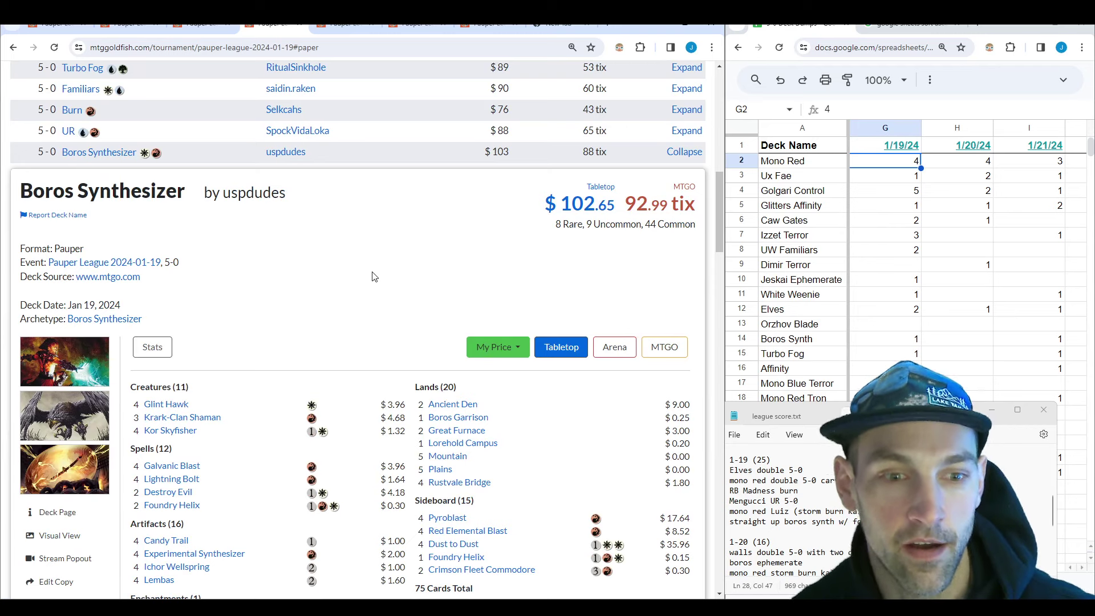
scroll(374, 277, "down", 3)
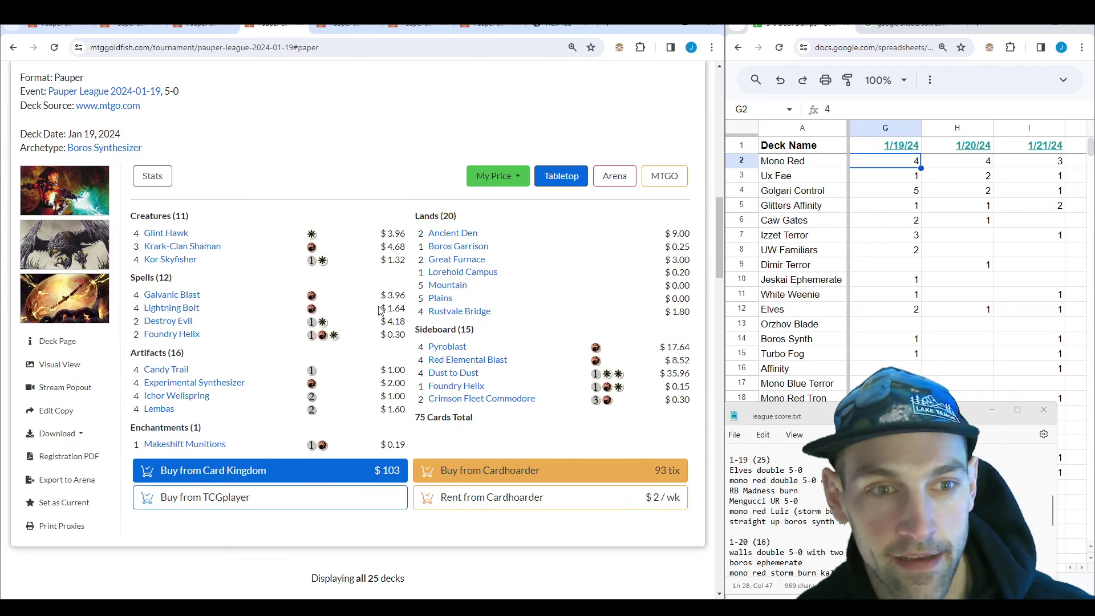
scroll(393, 295, "up", 1)
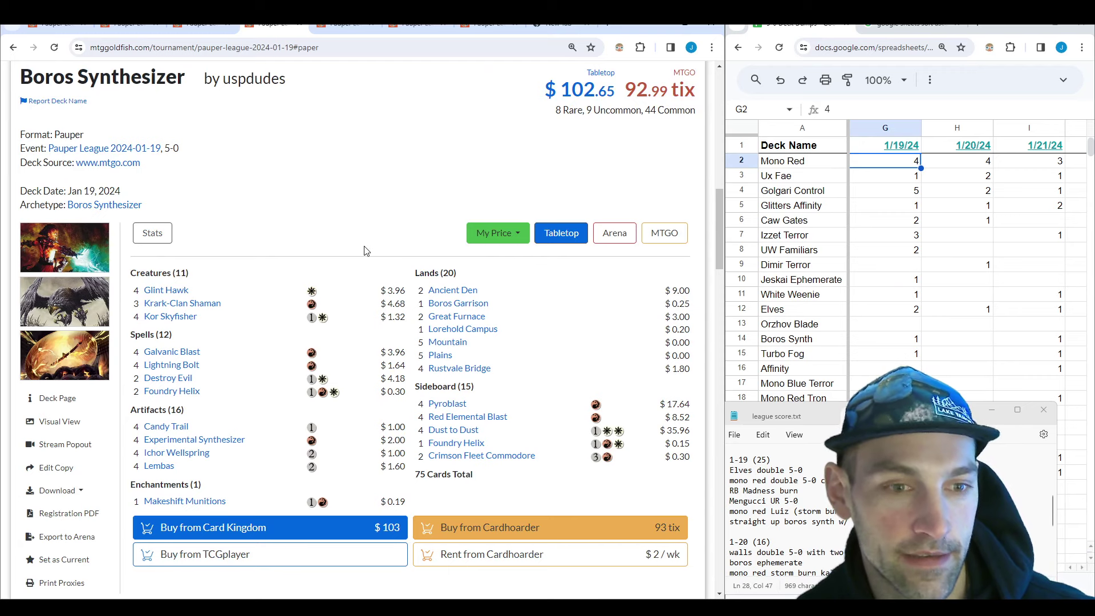
mouse_move(171, 320)
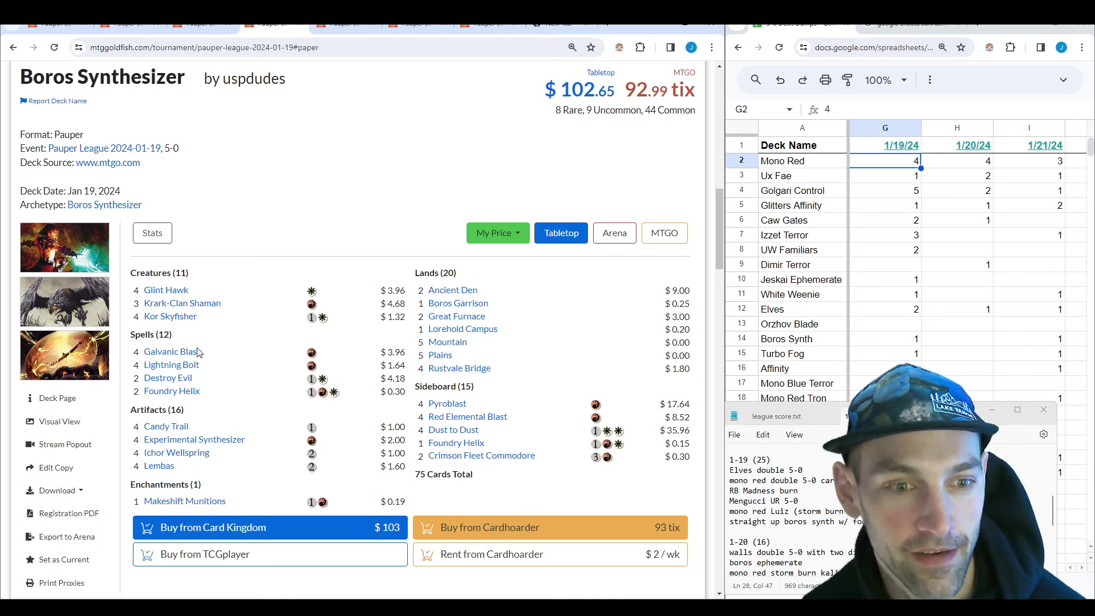
mouse_move(190, 396)
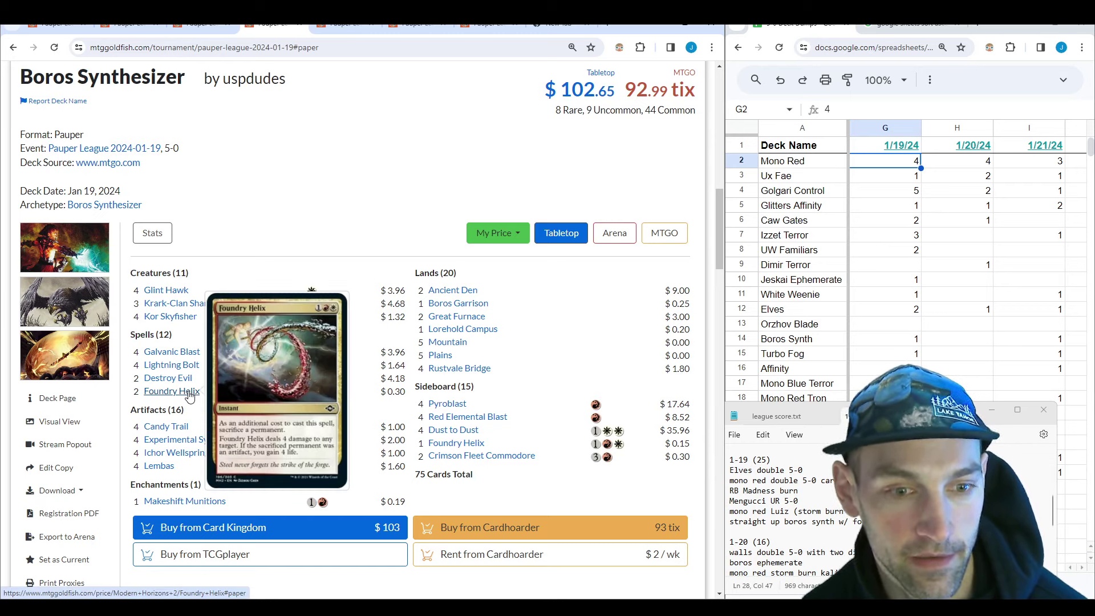
mouse_move(181, 431)
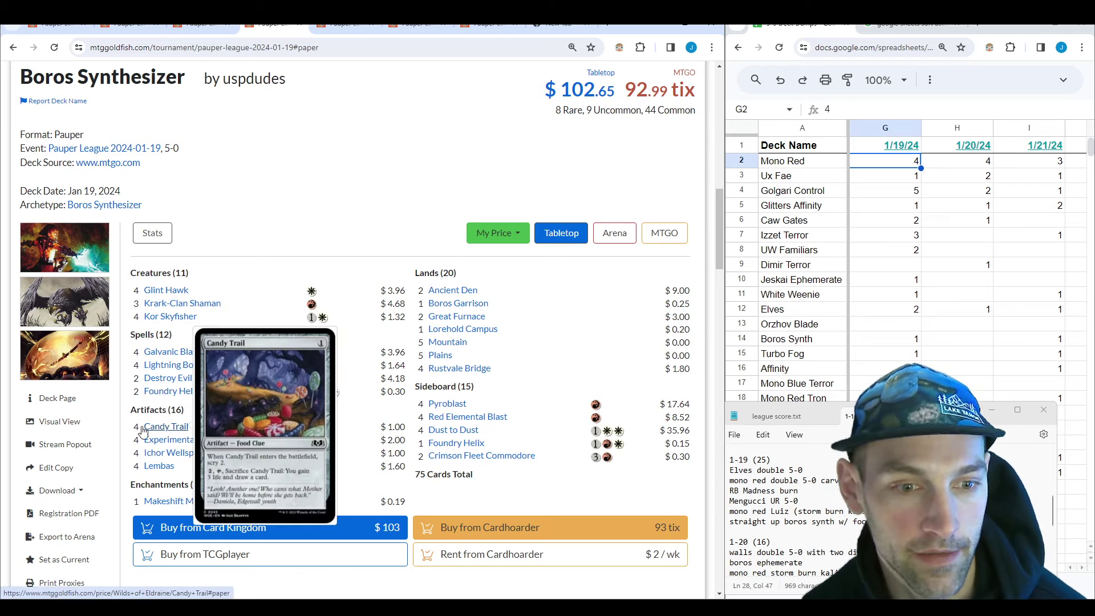
mouse_move(151, 469)
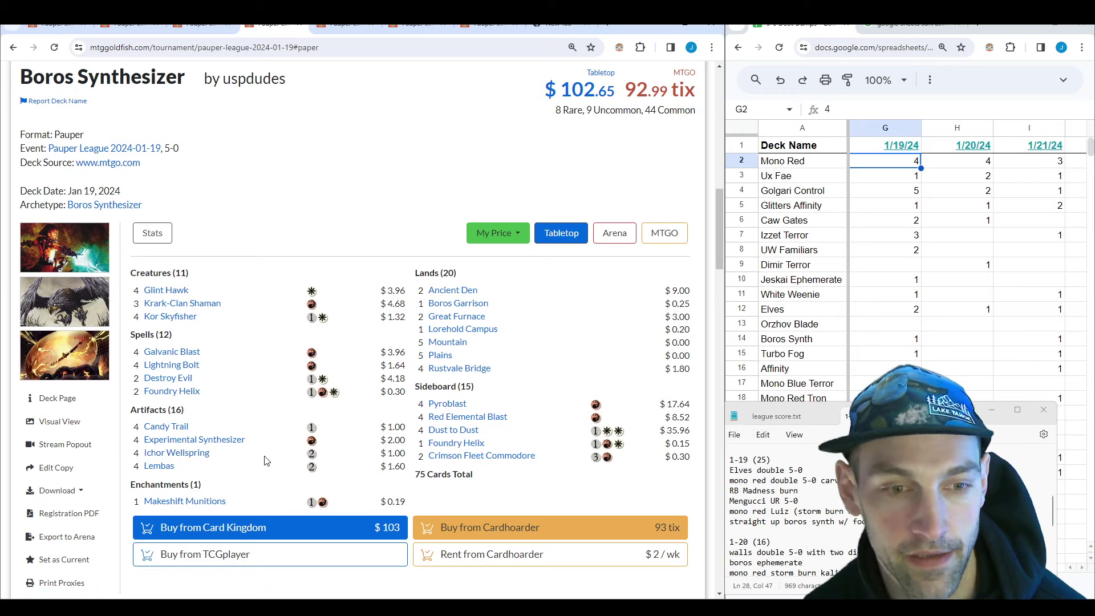
mouse_move(222, 444)
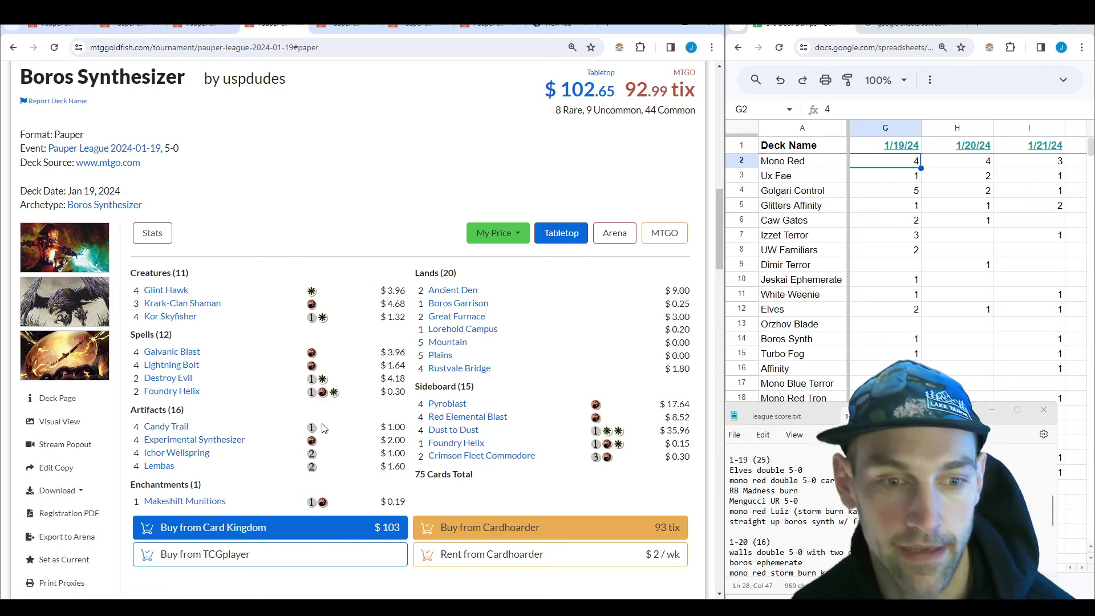
scroll(342, 425, "down", 1)
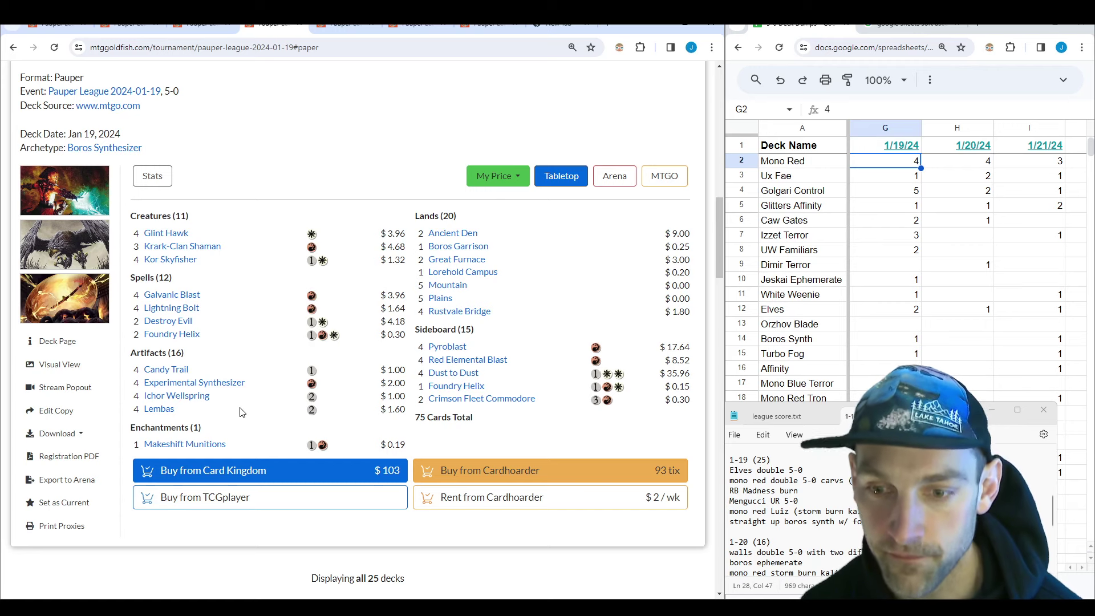
Step: Switch to the Pauper League 2024-01-20 results and check the Mono Red, Ux Fae and Golgari Control tallies for 1/20/24
left_click(346, 27)
left_click(949, 169)
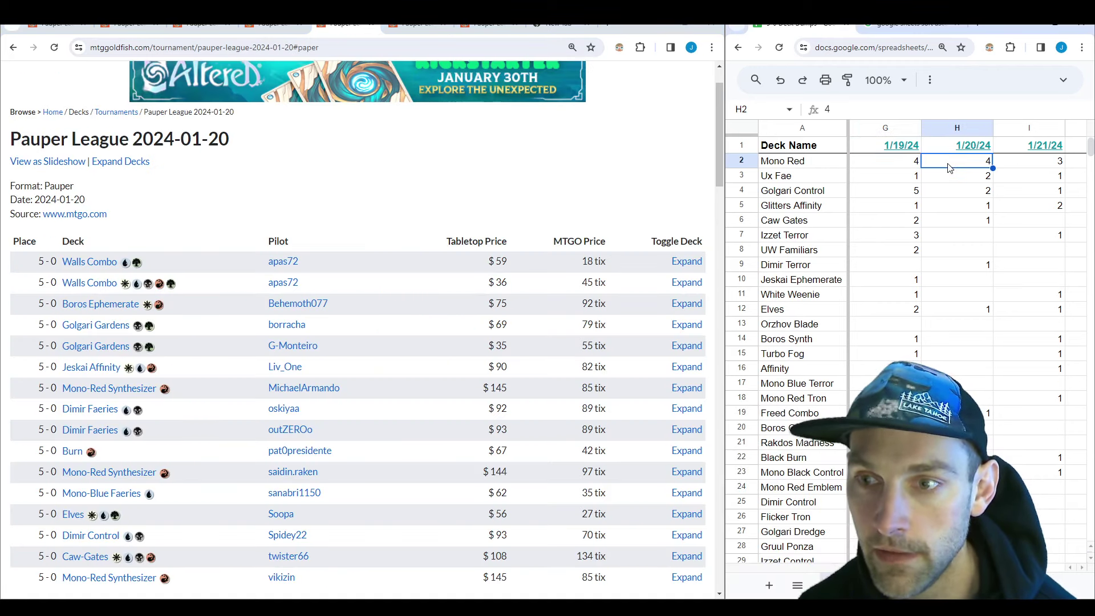
scroll(627, 337, "down", 1)
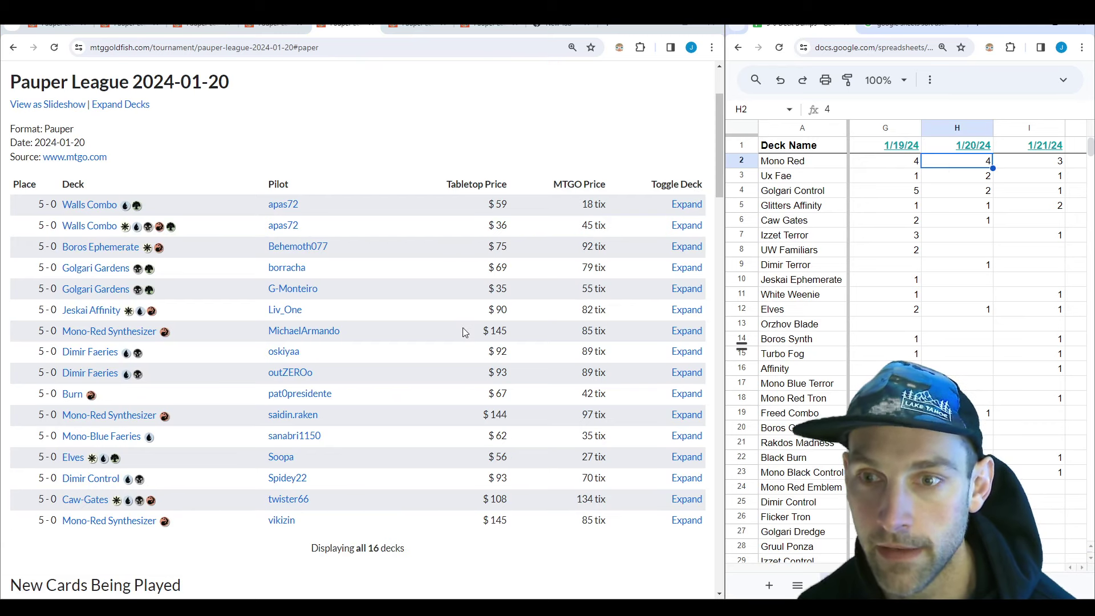
left_click(950, 182)
left_click(955, 194)
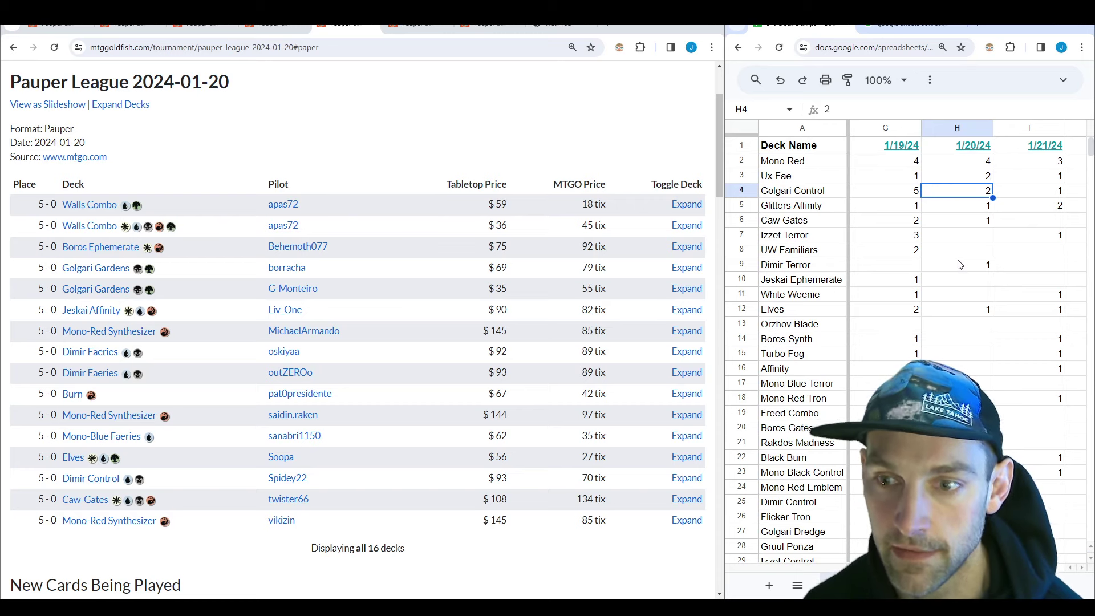
Step: Check the 1/20/24 tally for Freed Combo and the less common decks further down the spreadsheet
left_click(970, 413)
type("1")
scroll(993, 362, "down", 1)
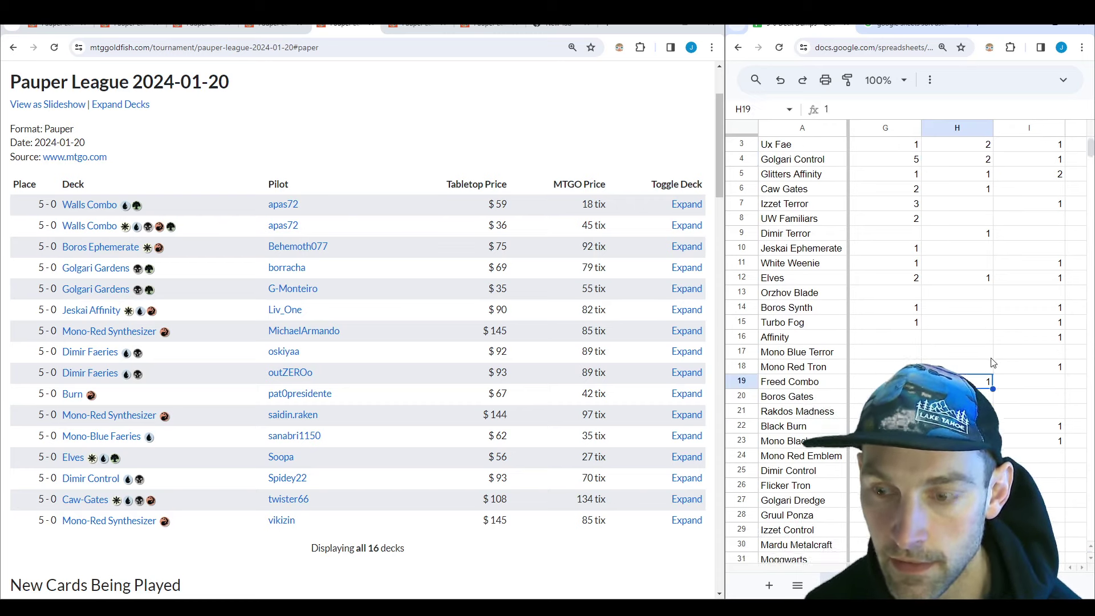
scroll(993, 365, "down", 5)
scroll(993, 368, "up", 2)
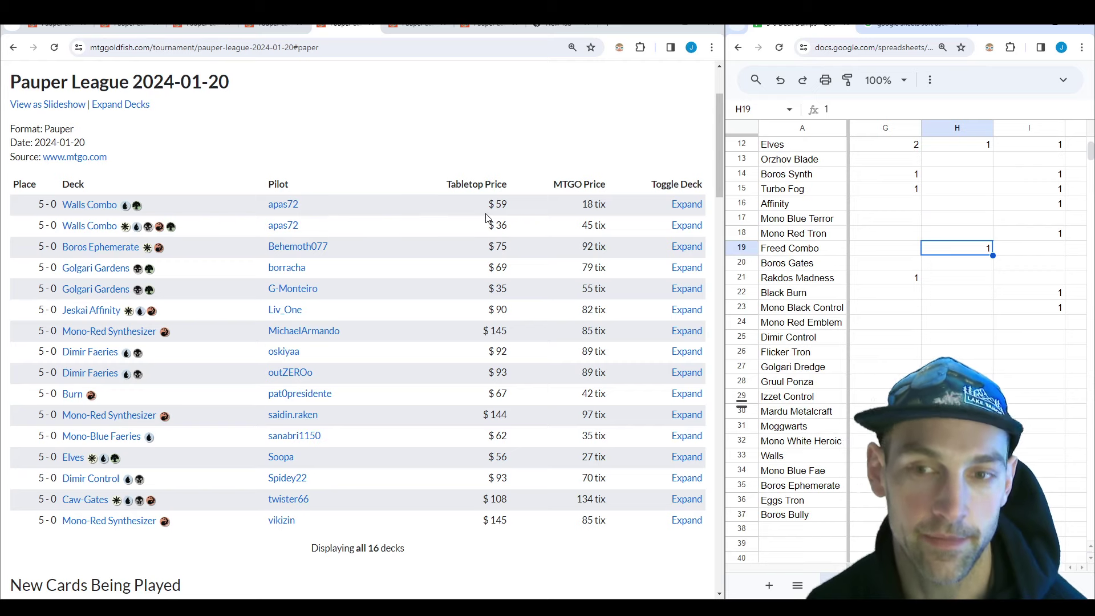
Step: Expand the $36 five-color Walls Combo decklist and examine its creatures, including Galvanic Alchemist
left_click(685, 226)
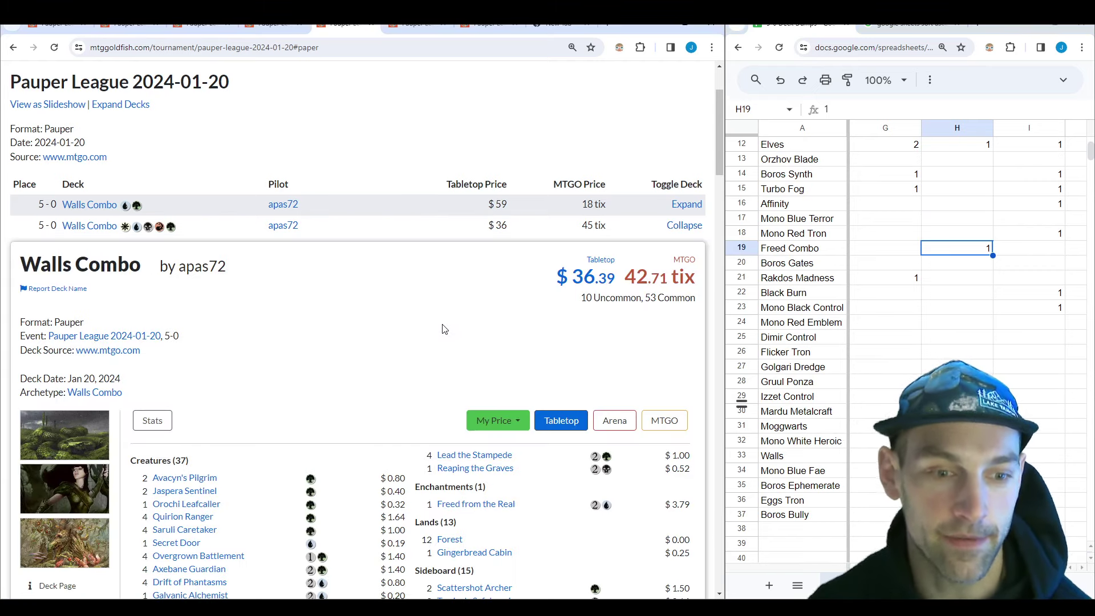
scroll(408, 323, "down", 3)
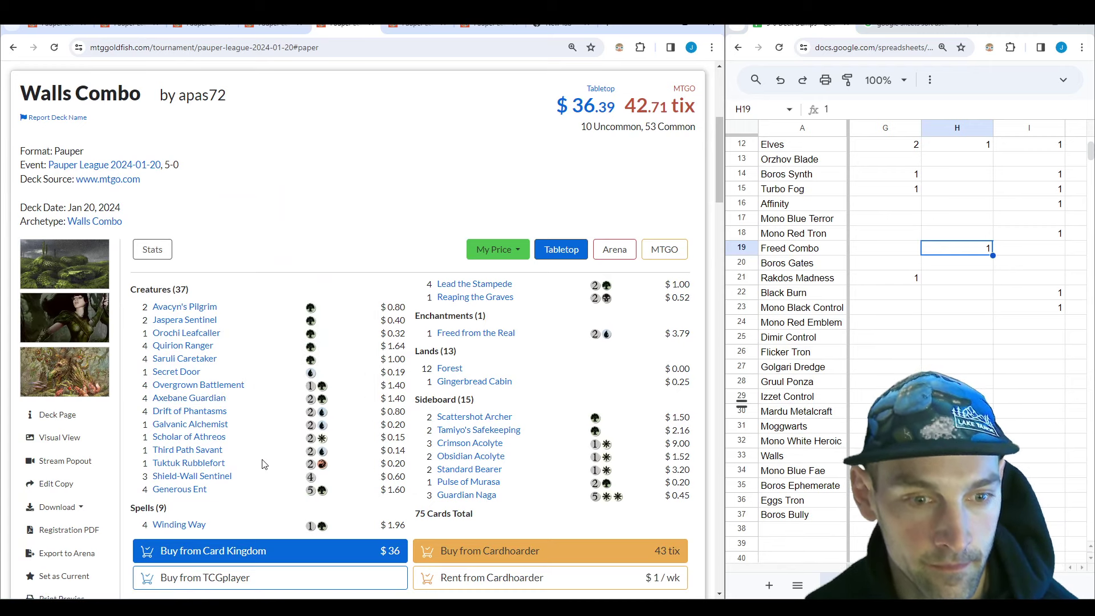
mouse_move(221, 433)
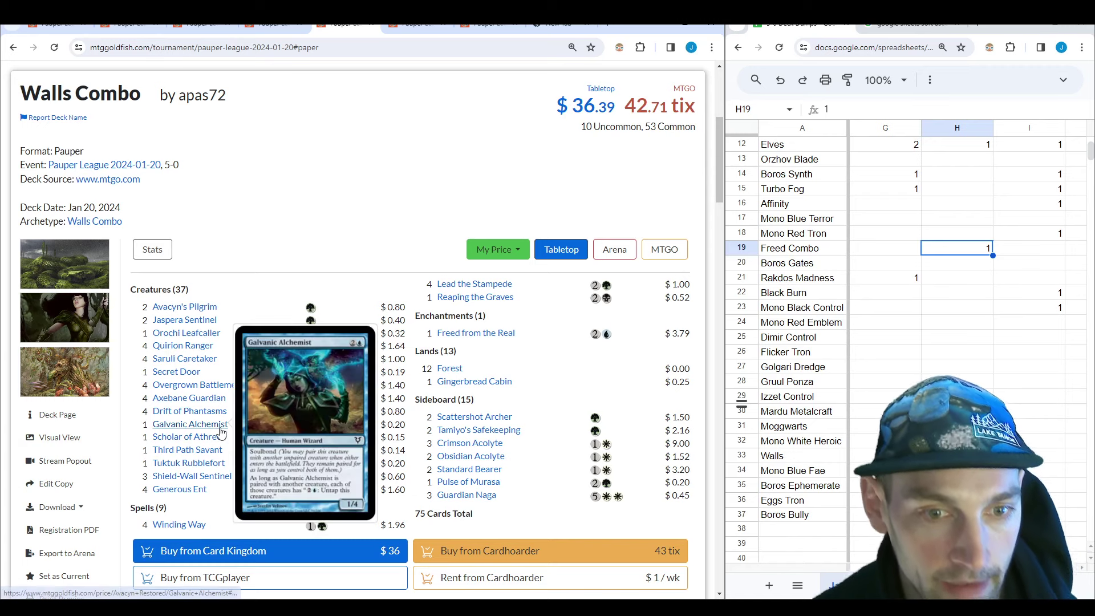
scroll(457, 285, "up", 5)
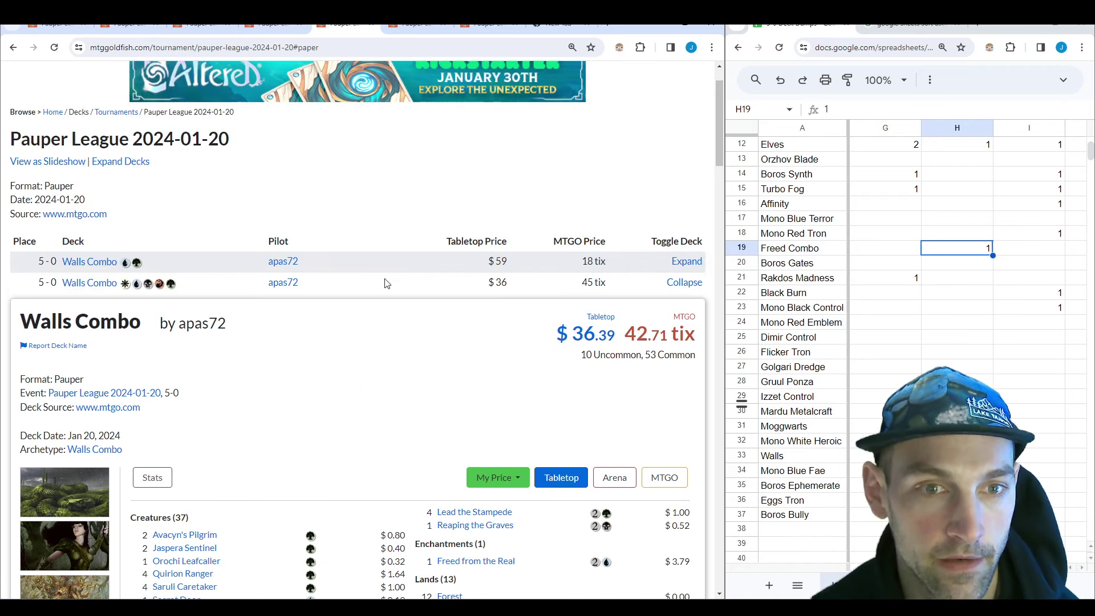
Step: Expand the $59 Walls Combo decklist, examine its creatures, enchantments and spells, and collapse both Walls Combo lists
left_click(682, 257)
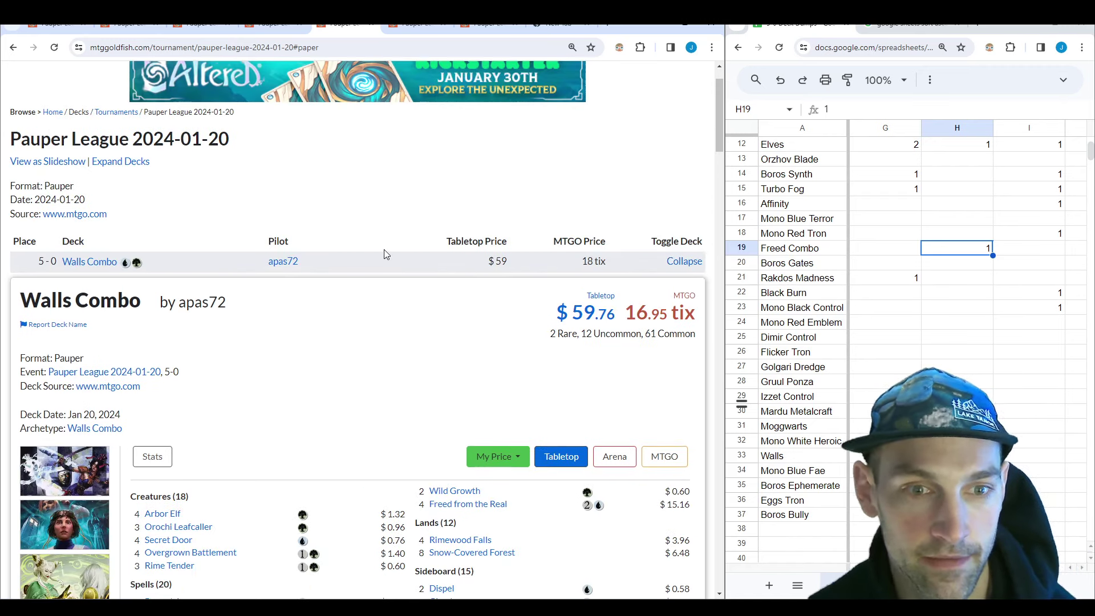
scroll(384, 249, "down", 3)
scroll(384, 256, "down", 1)
mouse_move(171, 288)
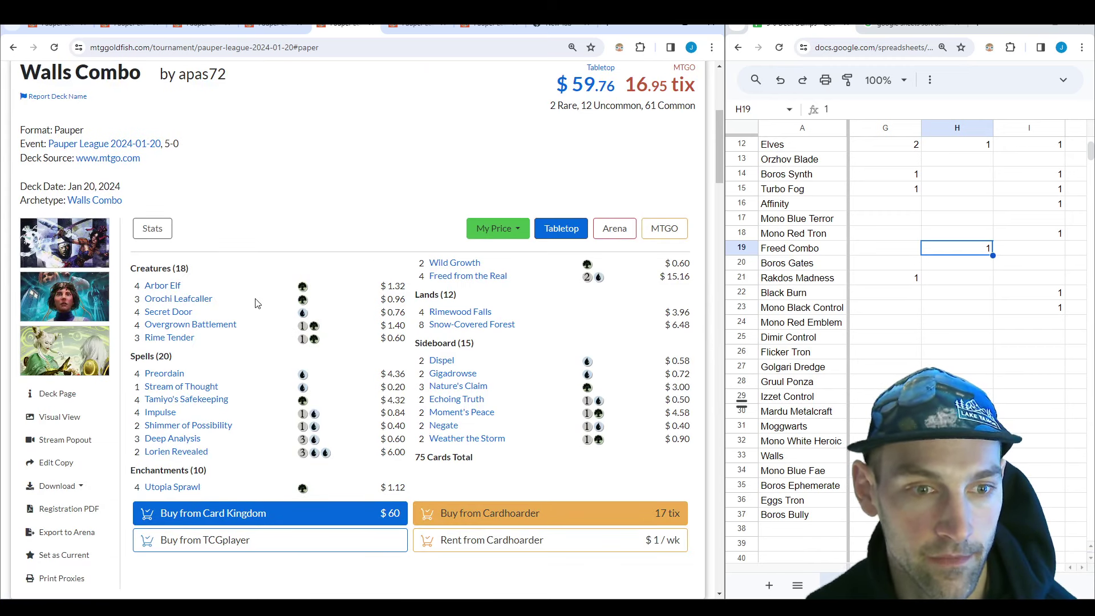
mouse_move(183, 337)
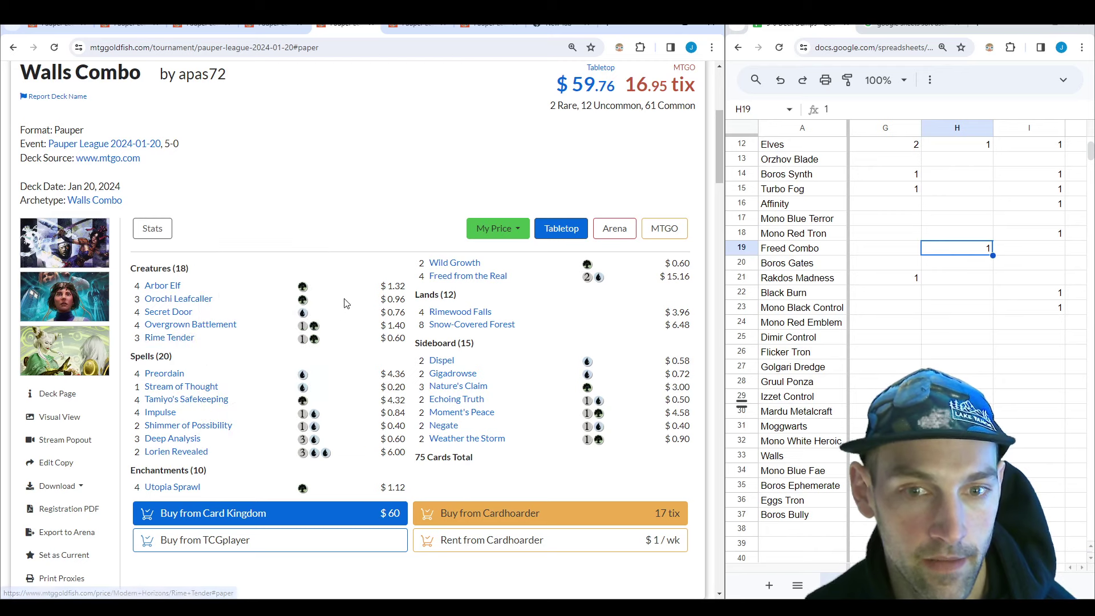
mouse_move(482, 279)
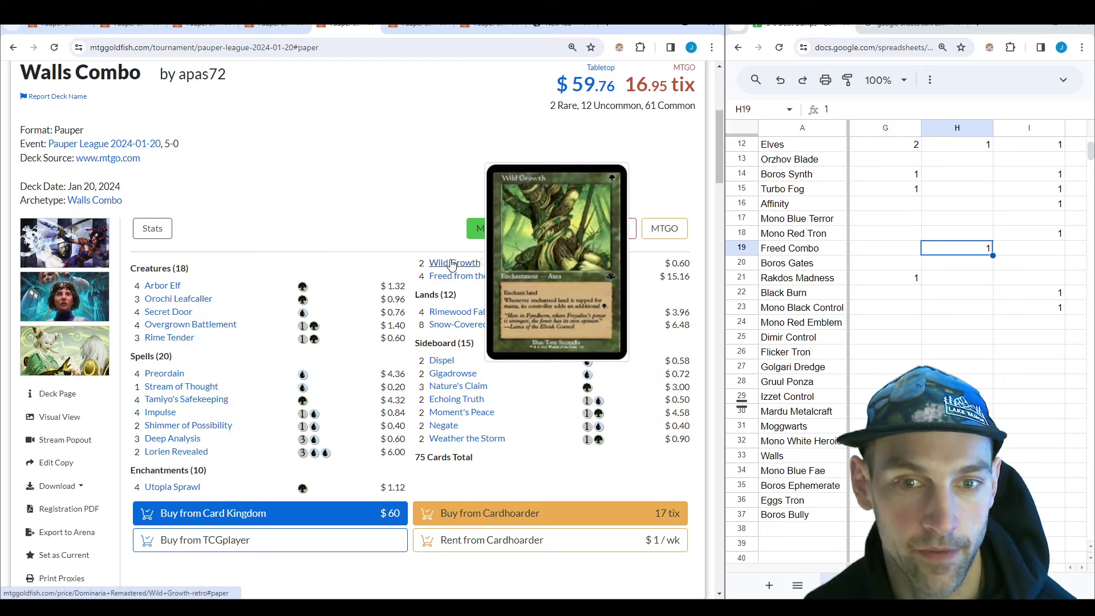
mouse_move(205, 488)
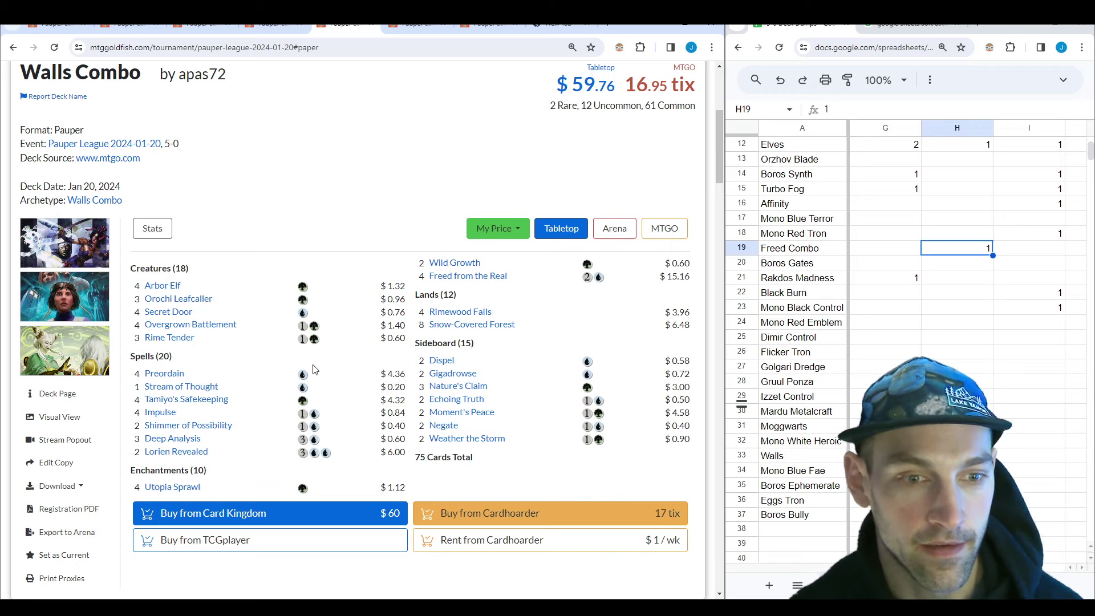
mouse_move(196, 394)
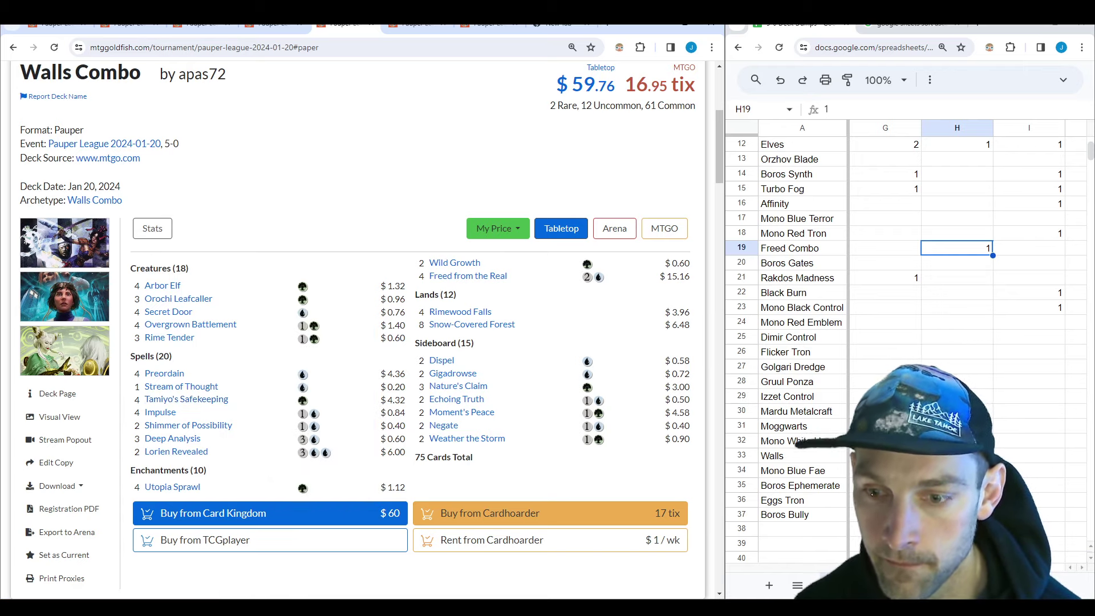
scroll(415, 201, "up", 5)
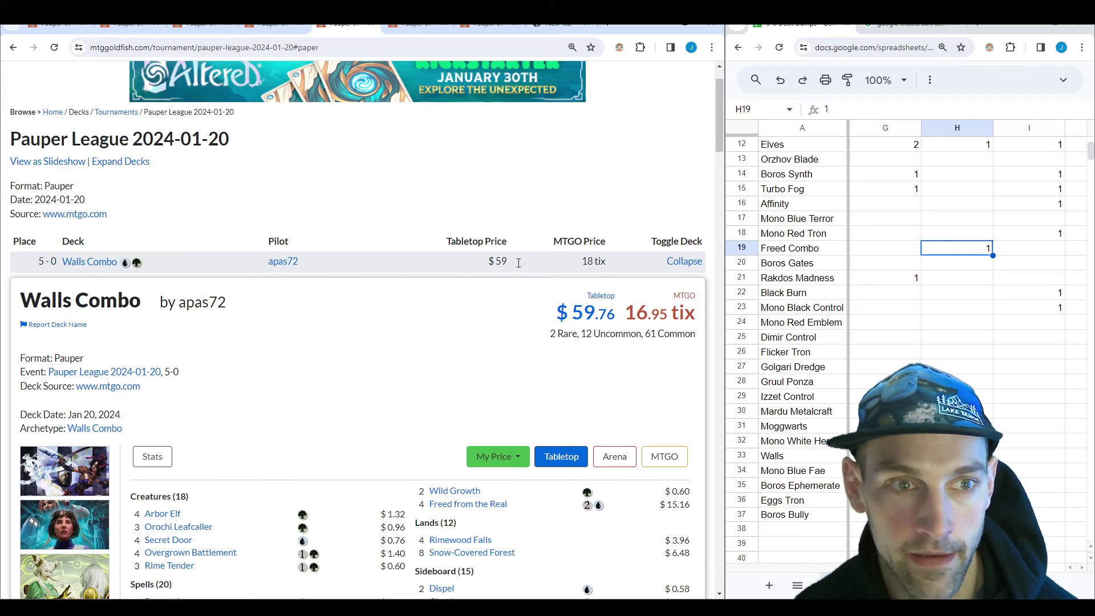
left_click(684, 282)
left_click(684, 282)
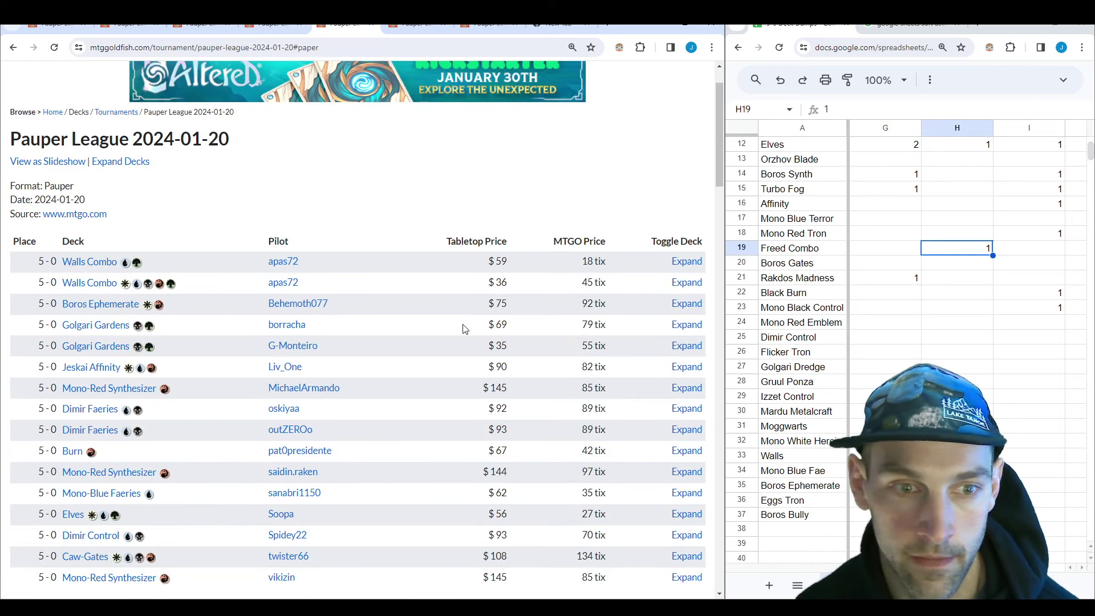
Step: Expand the $75 Boros Ephemerate decklist, examine its creatures, including Stonehorn Dignitary, and its lands, and collapse it
left_click(688, 304)
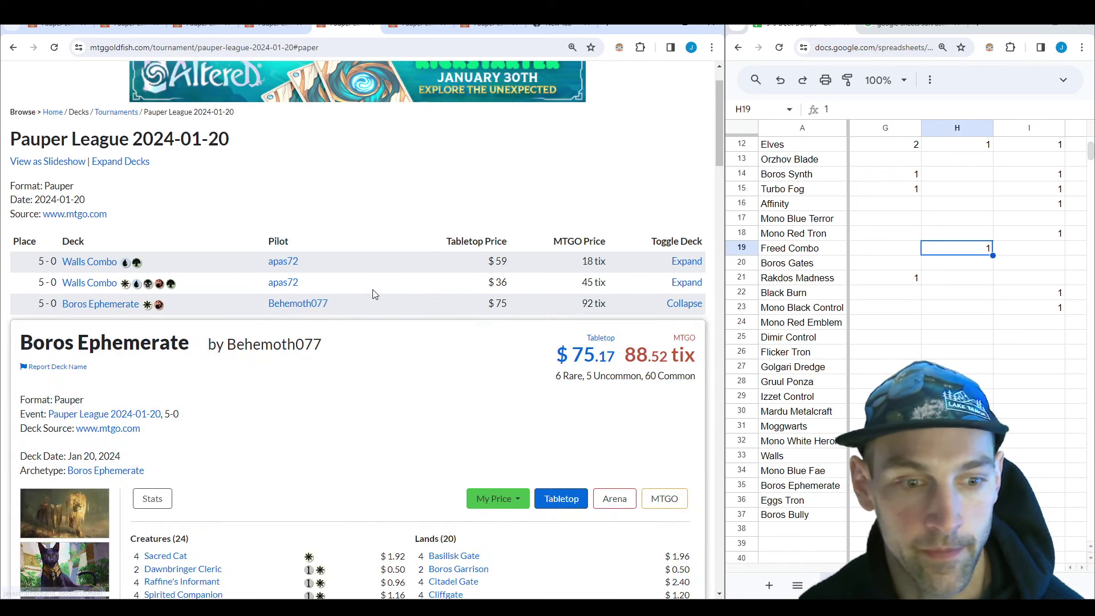
scroll(375, 308, "down", 6)
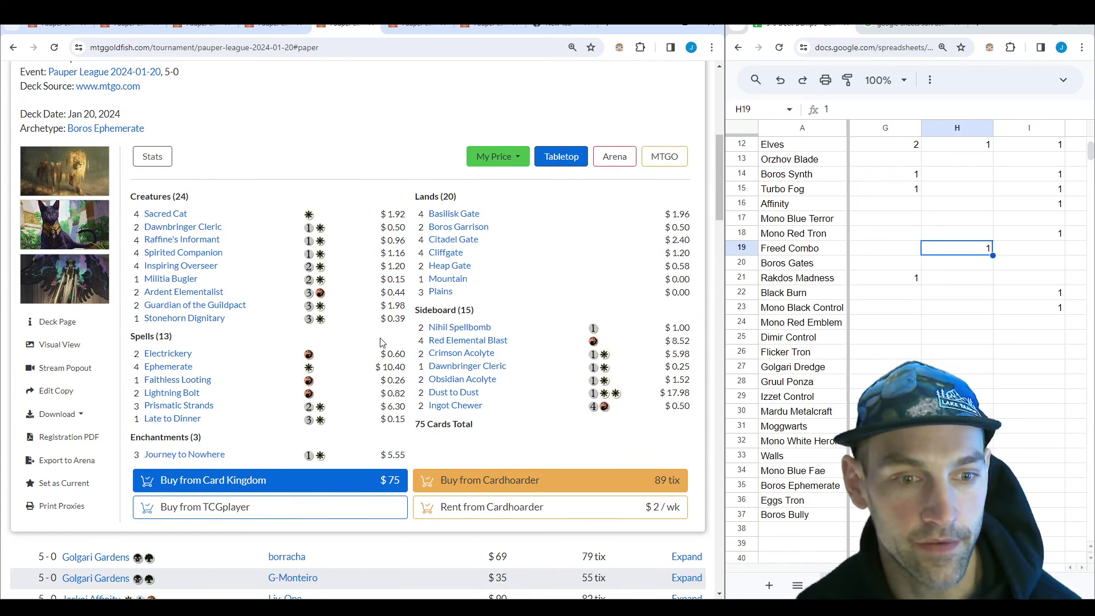
mouse_move(180, 372)
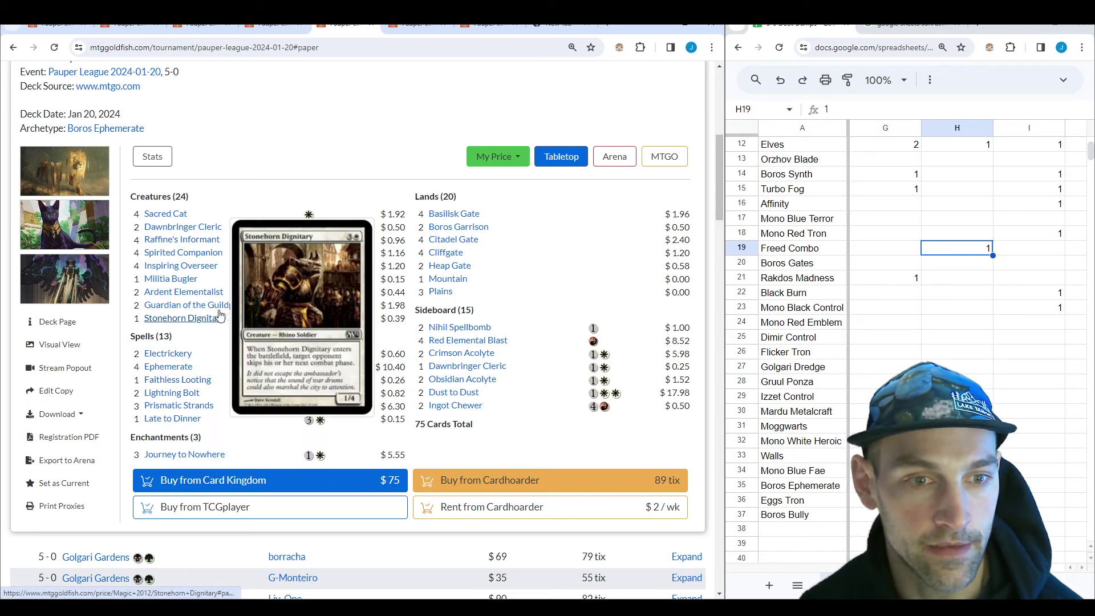
mouse_move(211, 297)
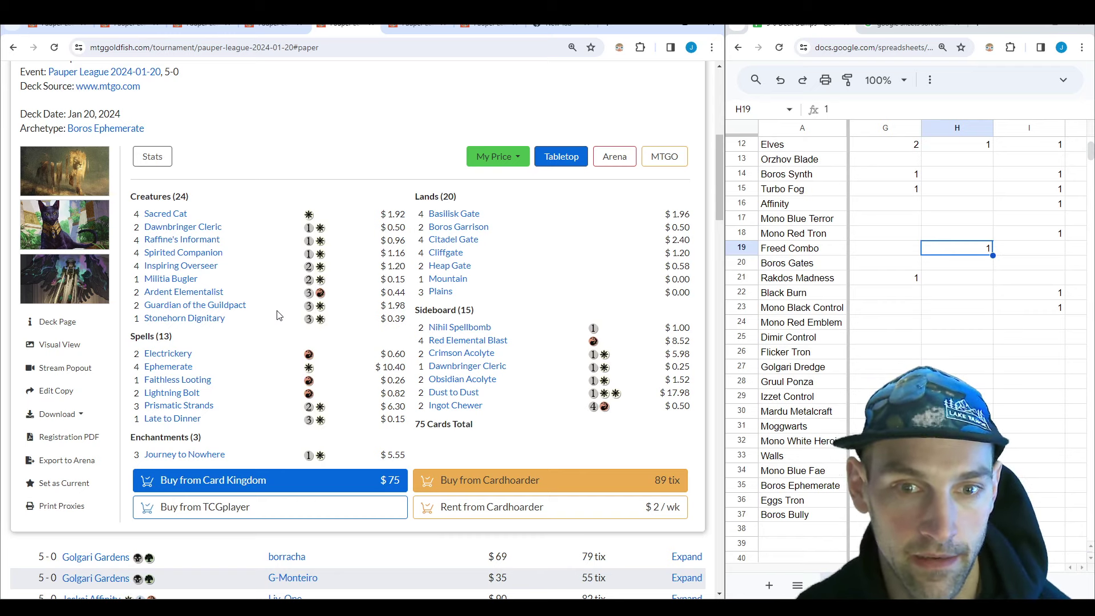
mouse_move(172, 246)
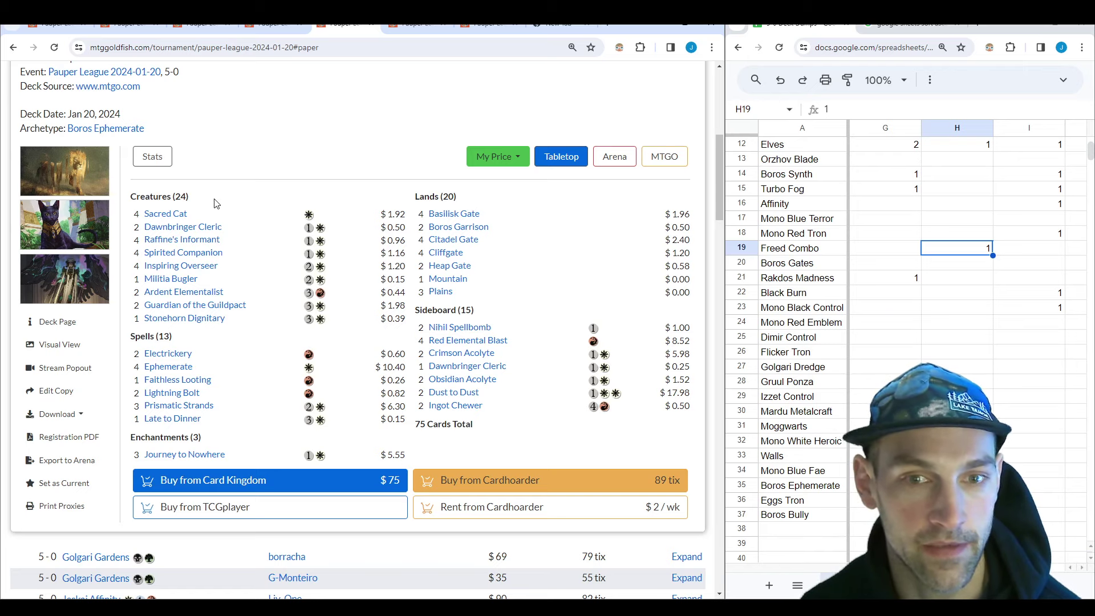
mouse_move(450, 216)
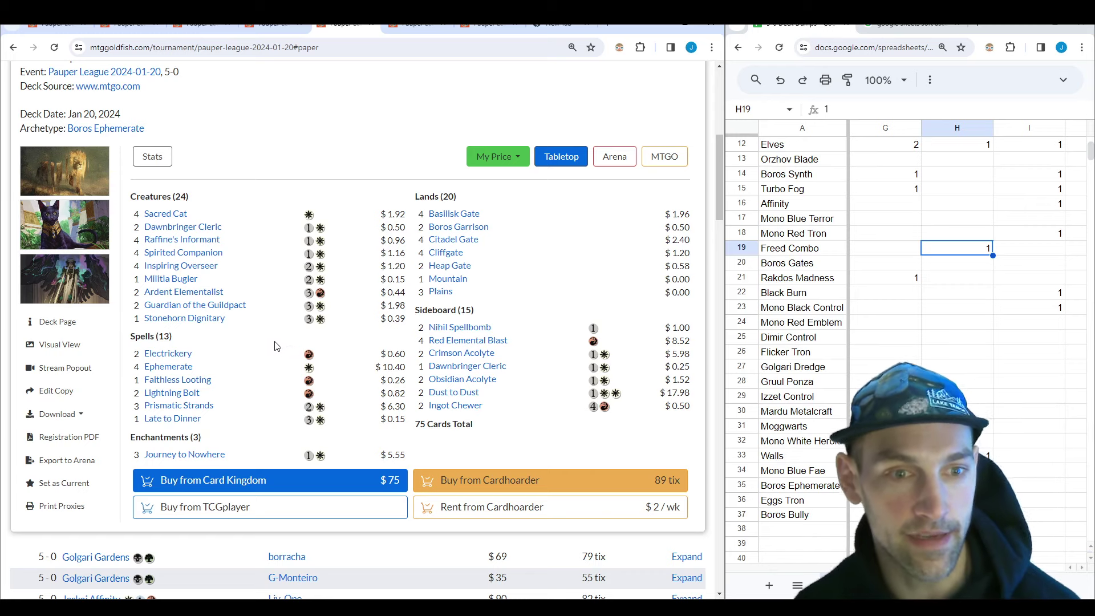
mouse_move(239, 315)
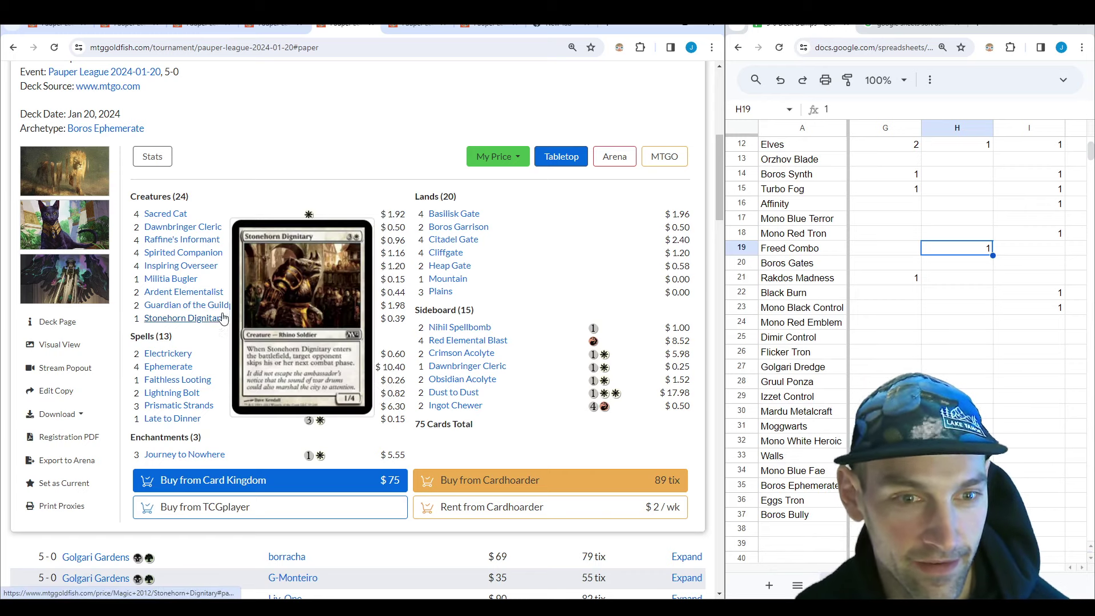
mouse_move(178, 285)
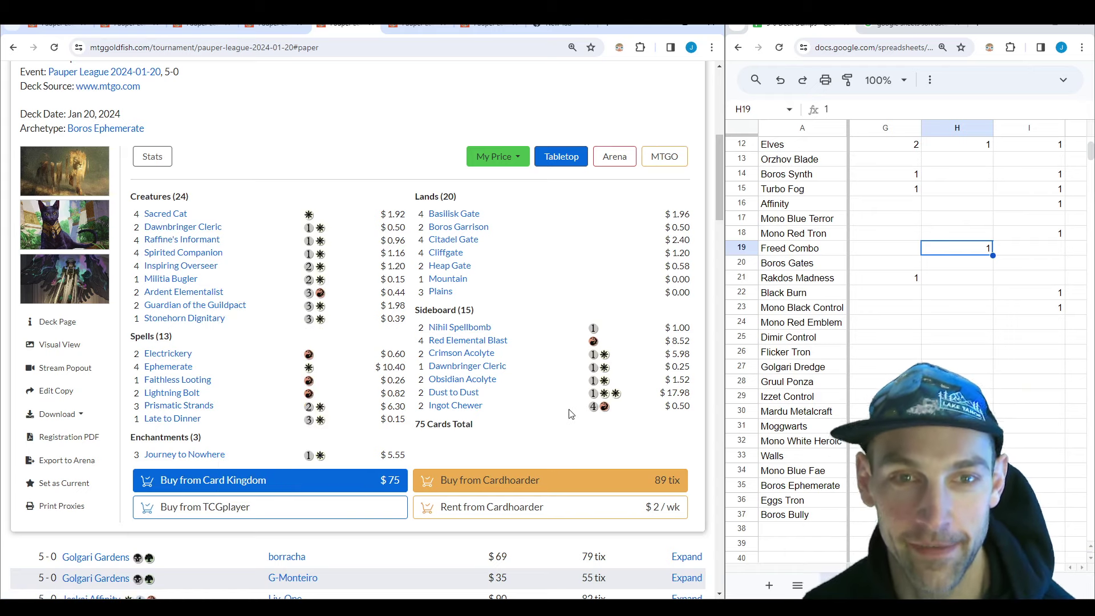
scroll(641, 419, "down", 2)
scroll(641, 421, "up", 4)
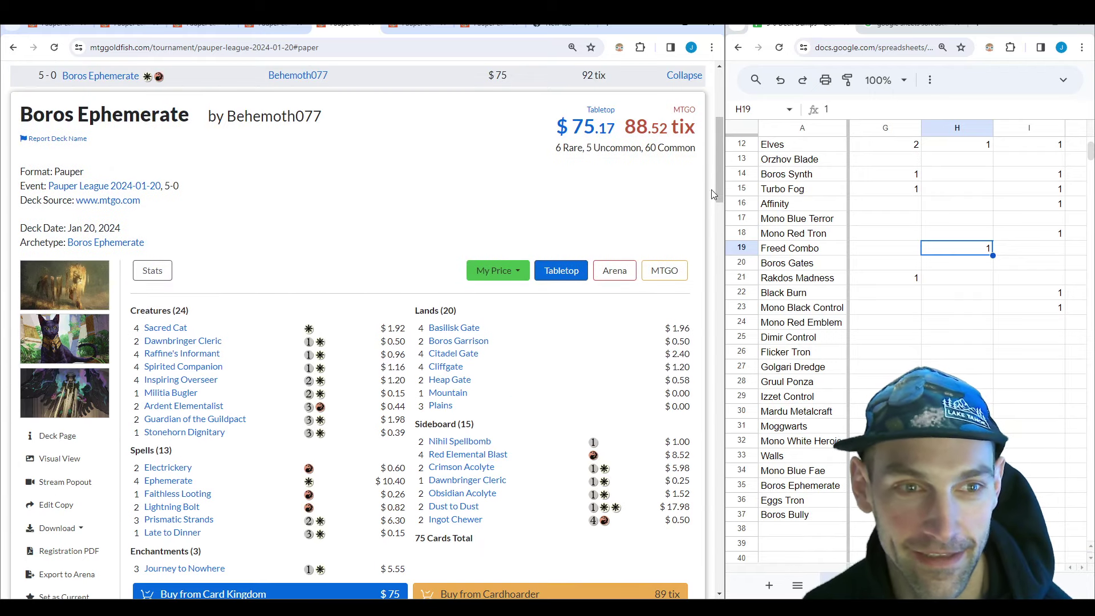
left_click(683, 76)
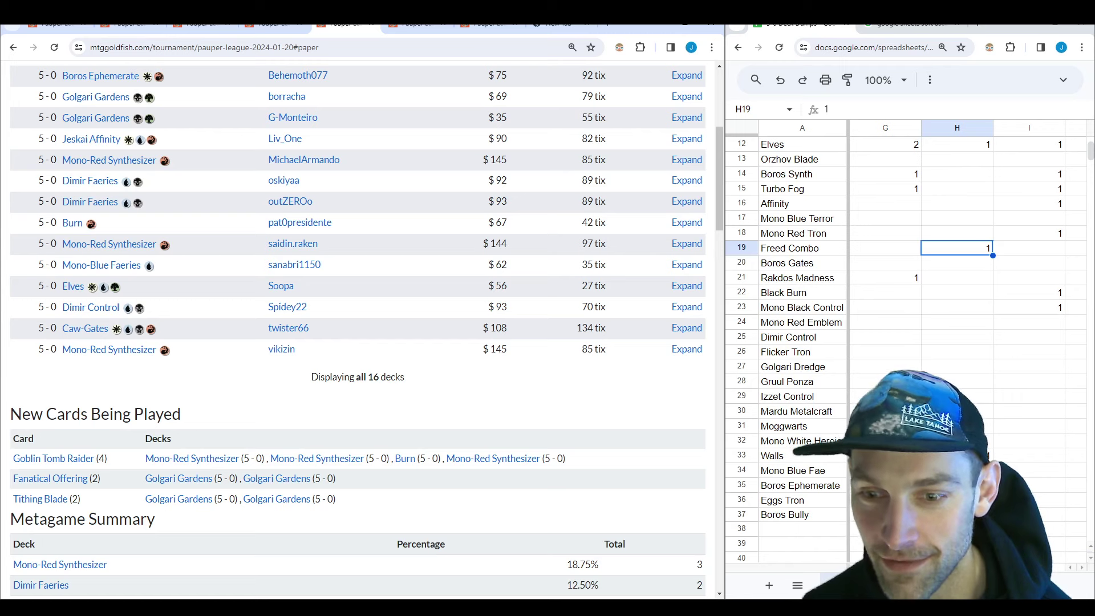
Step: Switch to the Pauper League 2024-01-21 results and check the Mono Red and Glitters Affinity tallies for 1/21/24
left_click(1082, 568)
scroll(913, 343, "up", 4)
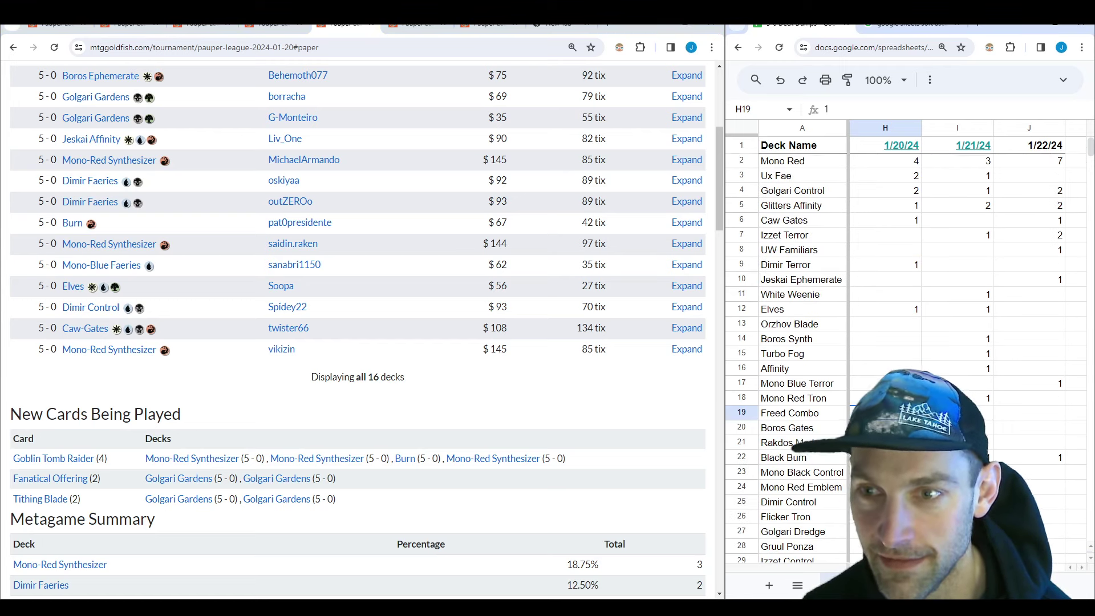
left_click(418, 25)
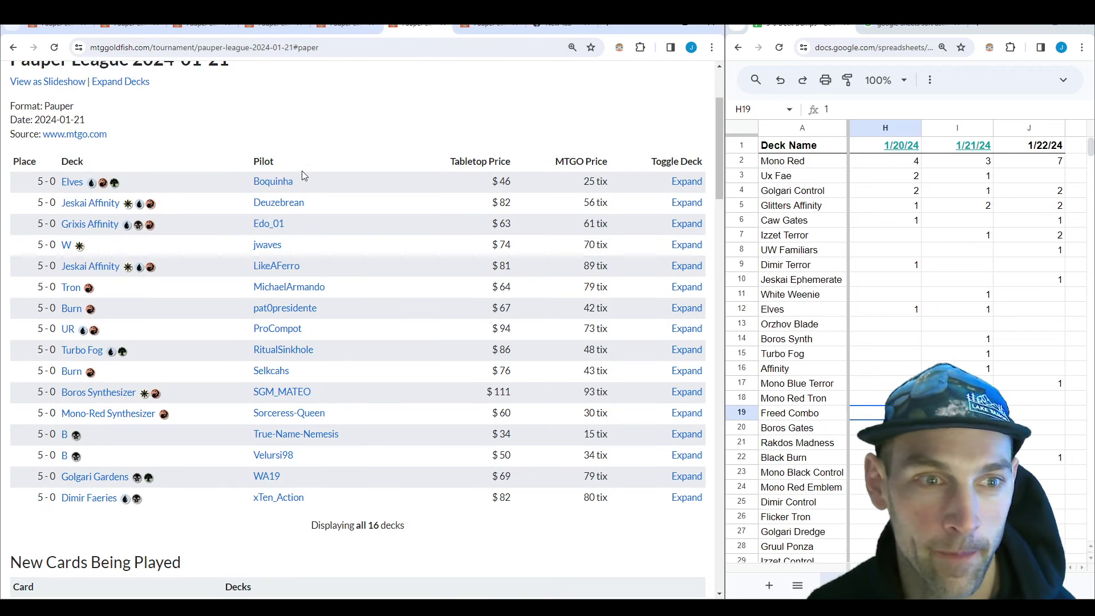
left_click(981, 164)
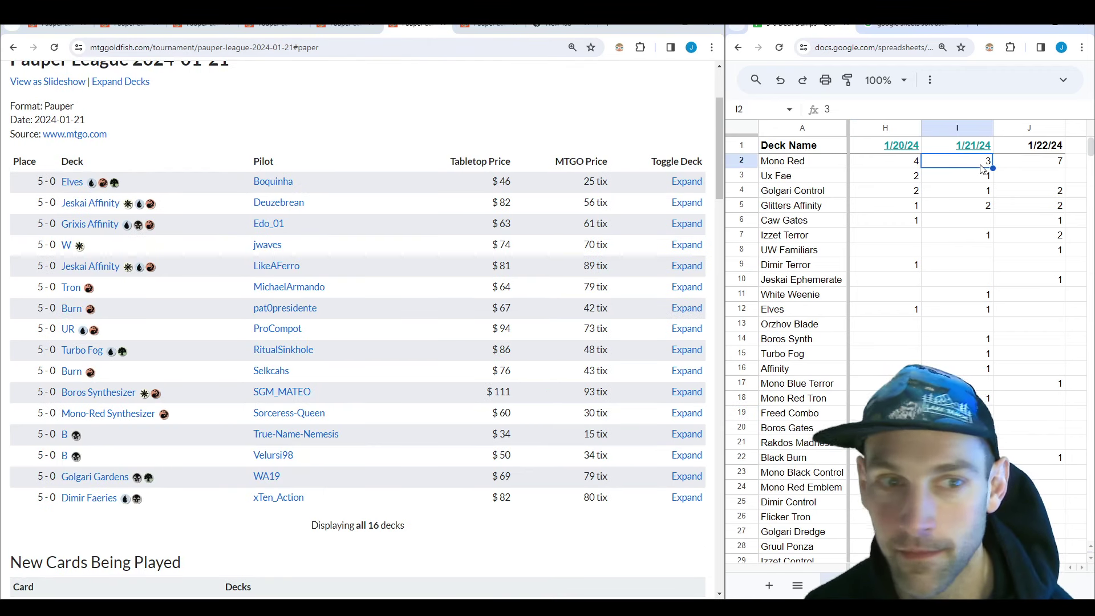
left_click(978, 207)
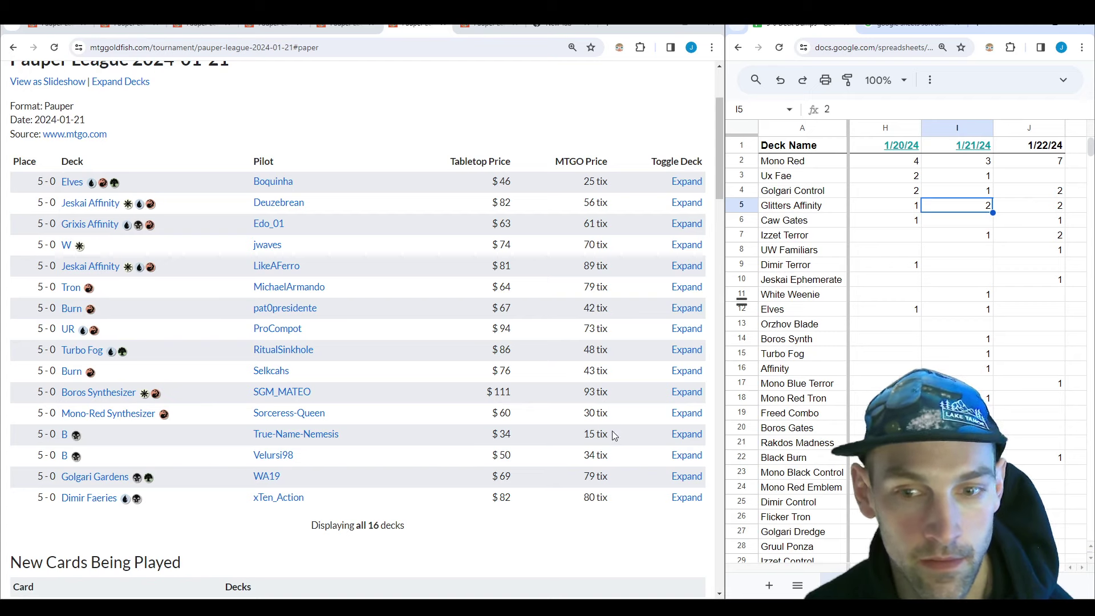
Step: Expand the $60 Mono-Red Synthesizer decklist from 2024-01-21 and bring up the league notes at the 1-20 and 1-21 entries
left_click(679, 420)
key("alt+Tab")
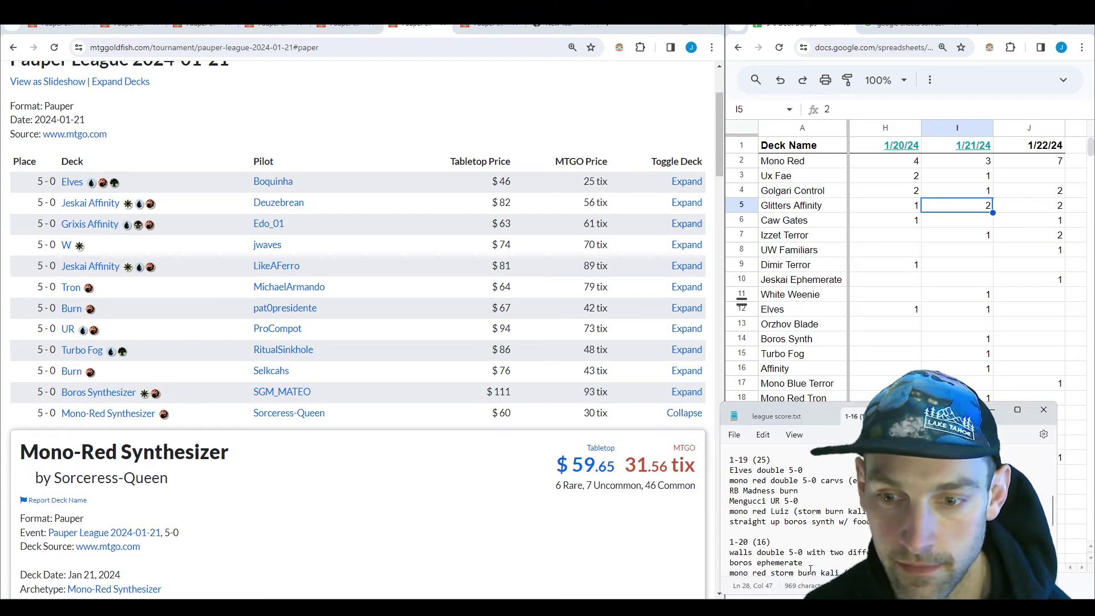
scroll(799, 513, "up", 1)
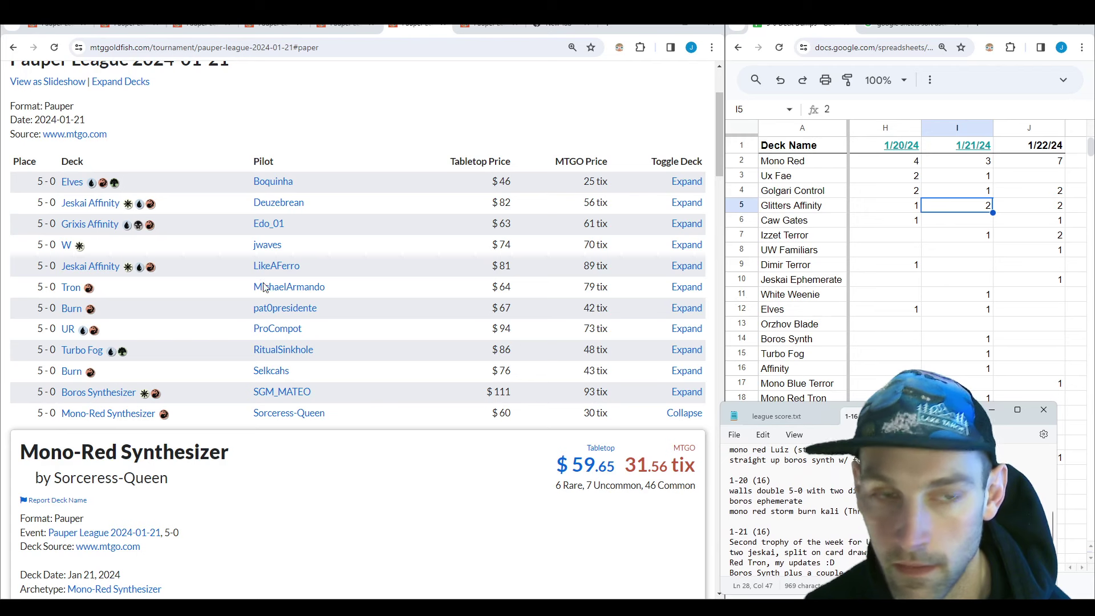
Step: Return to the Pauper League 2024-01-20 results and expand all three Mono-Red Synthesizer decklists
left_click(344, 27)
scroll(451, 344, "up", 3)
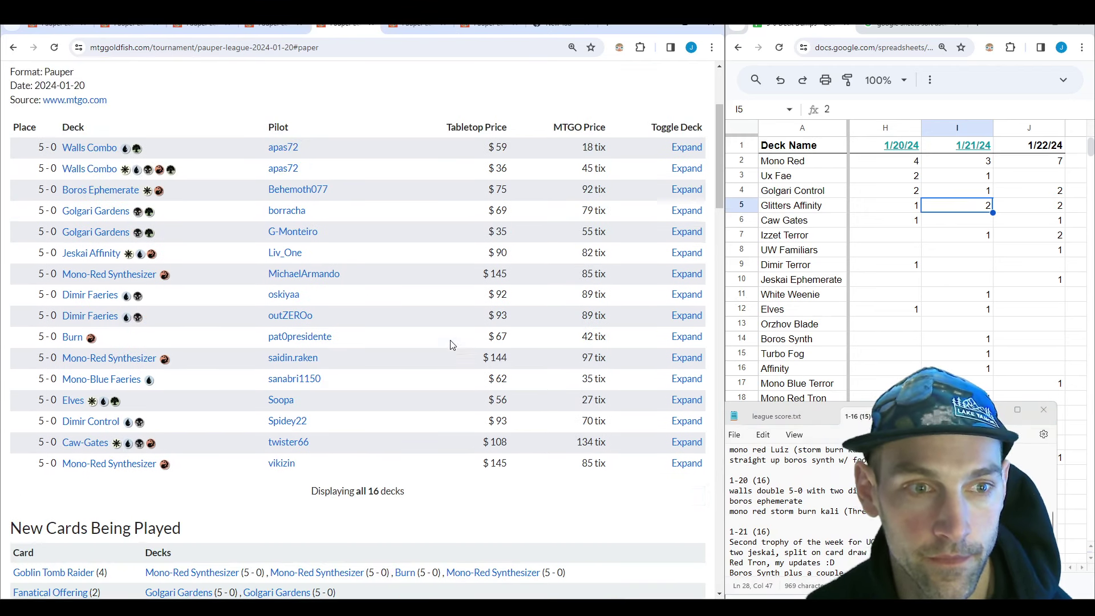
scroll(451, 344, "up", 1)
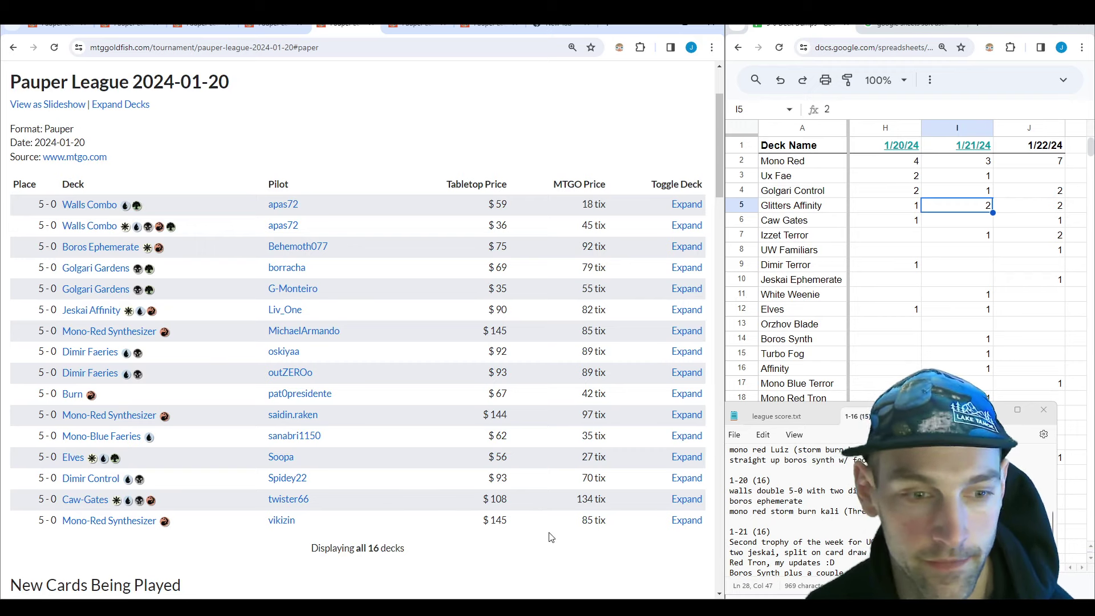
left_click(680, 521)
left_click(687, 415)
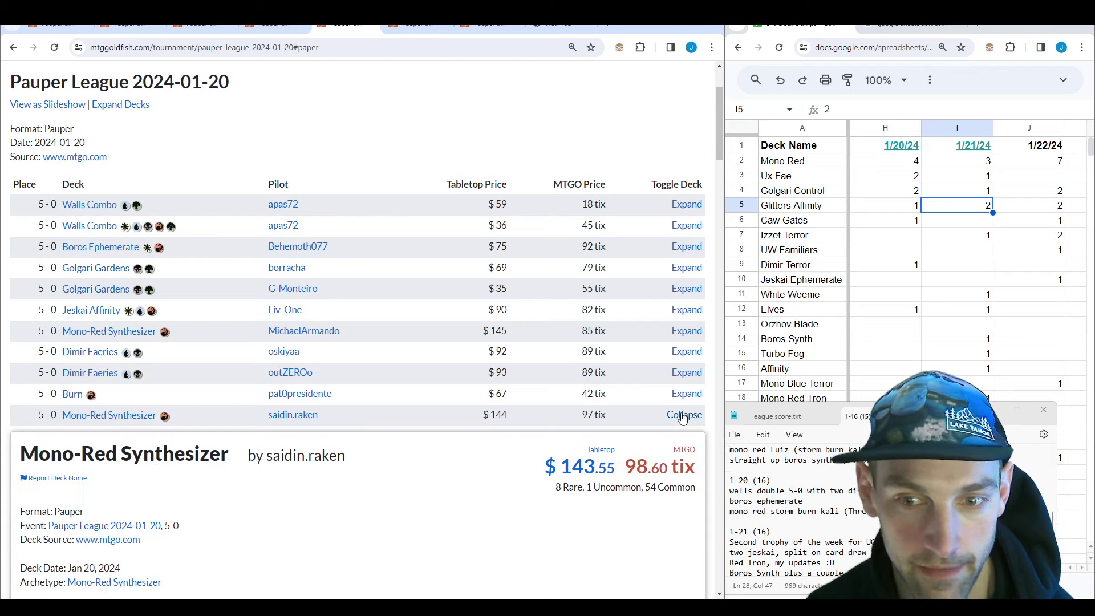
left_click(687, 331)
Step: Compare the creatures, spells and sideboards of the three Mono-Red Synthesizer decklists, including "Name Sticker" Goblin
scroll(463, 343, "down", 2)
scroll(463, 344, "down", 4)
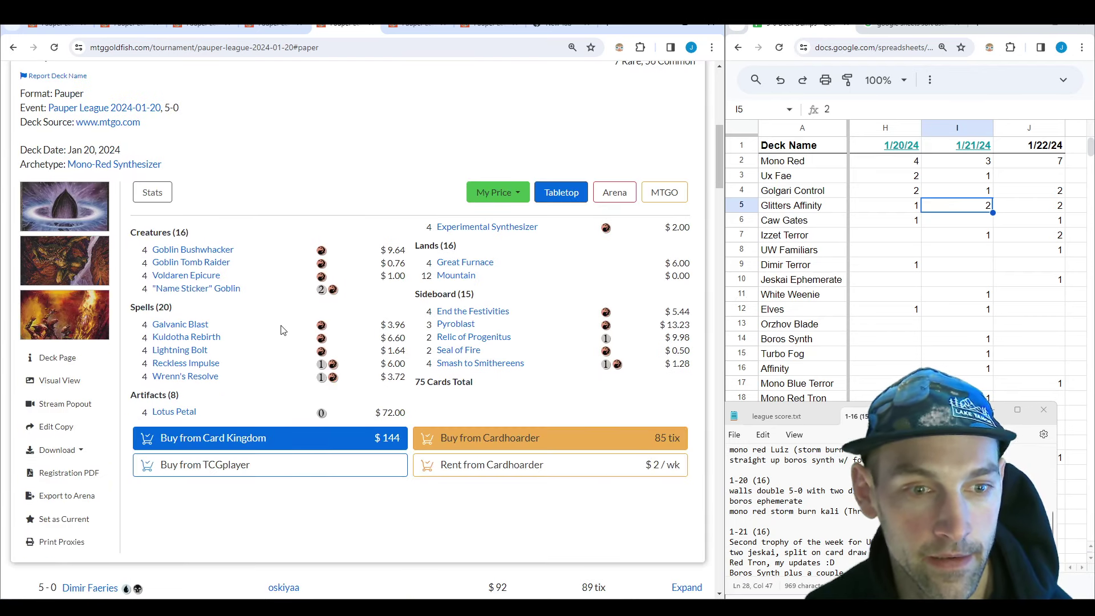
mouse_move(202, 369)
scroll(342, 325, "up", 3)
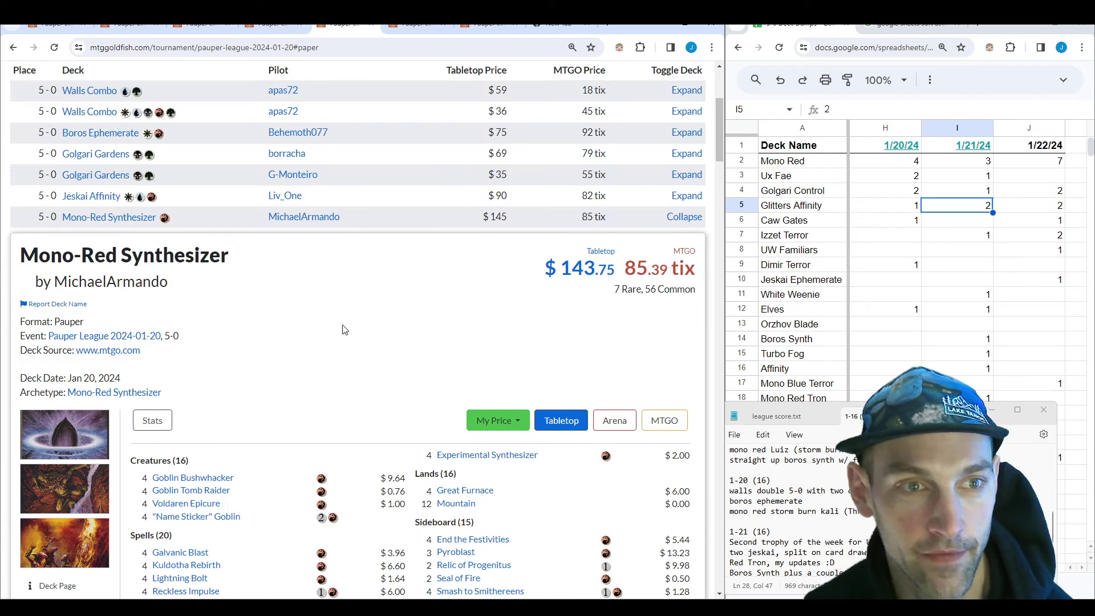
scroll(343, 346, "down", 11)
scroll(343, 355, "down", 3)
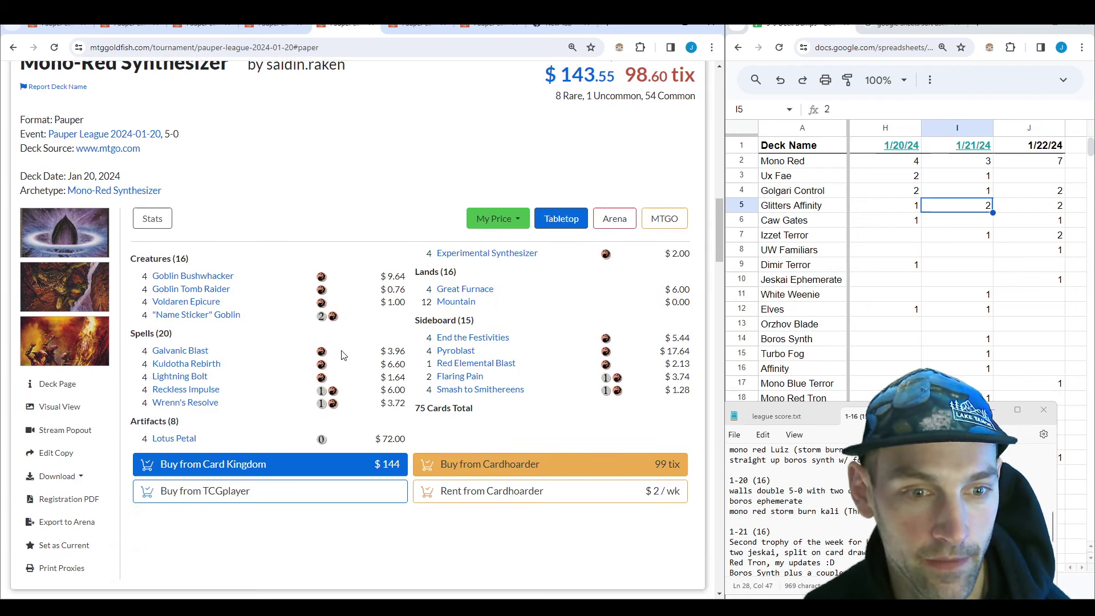
scroll(365, 292, "down", 5)
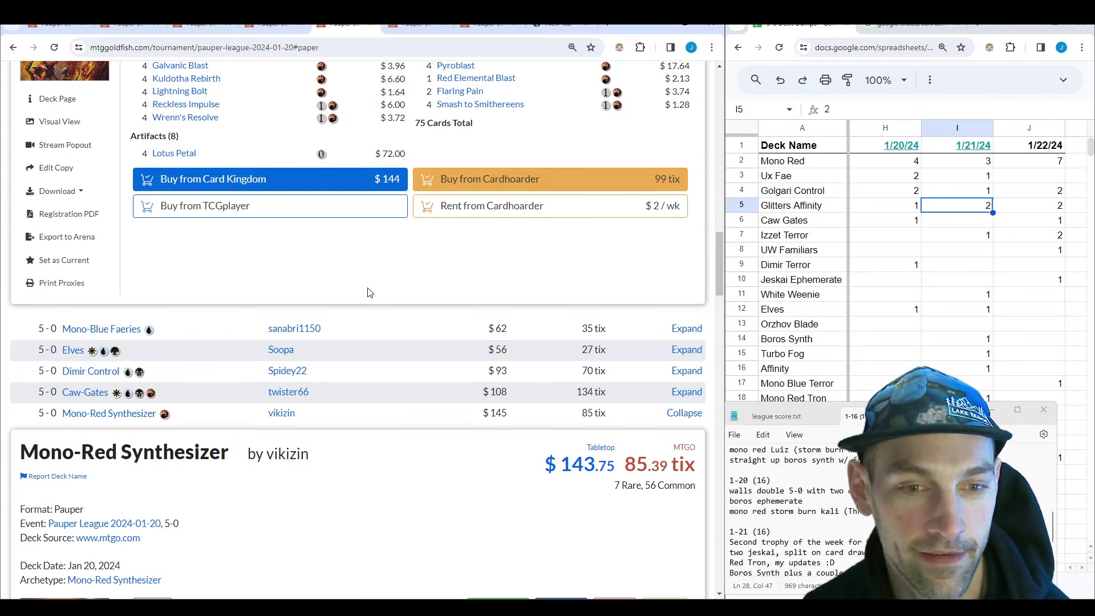
scroll(368, 298, "down", 7)
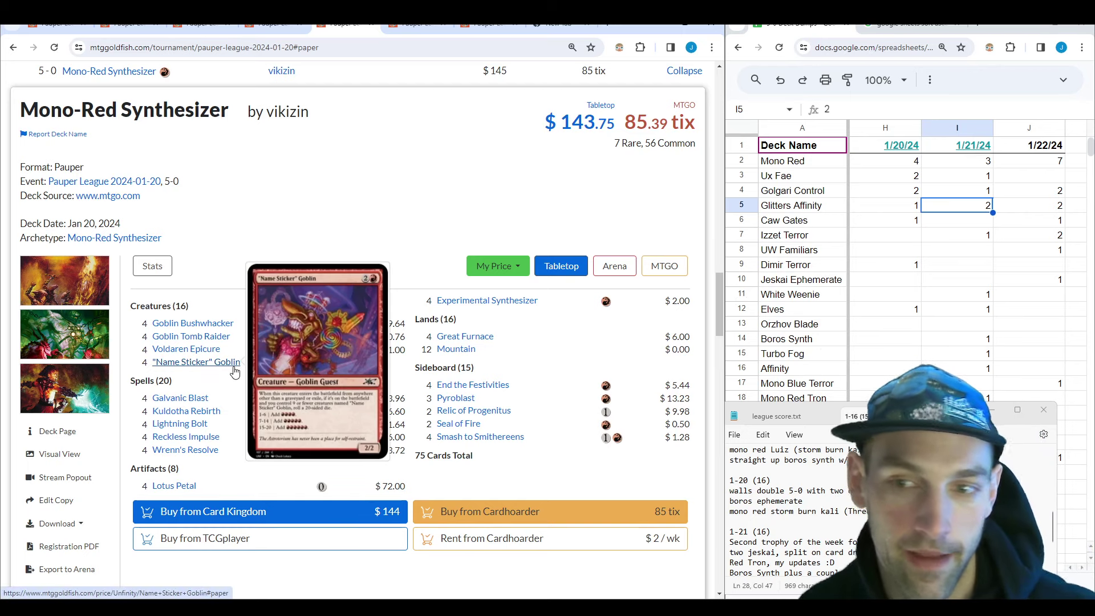
Step: Move the league notes on to the 1-21 and 1-22 entries and collapse the three Mono-Red Synthesizer decklists
scroll(787, 514, "down", 2)
scroll(787, 514, "down", 1)
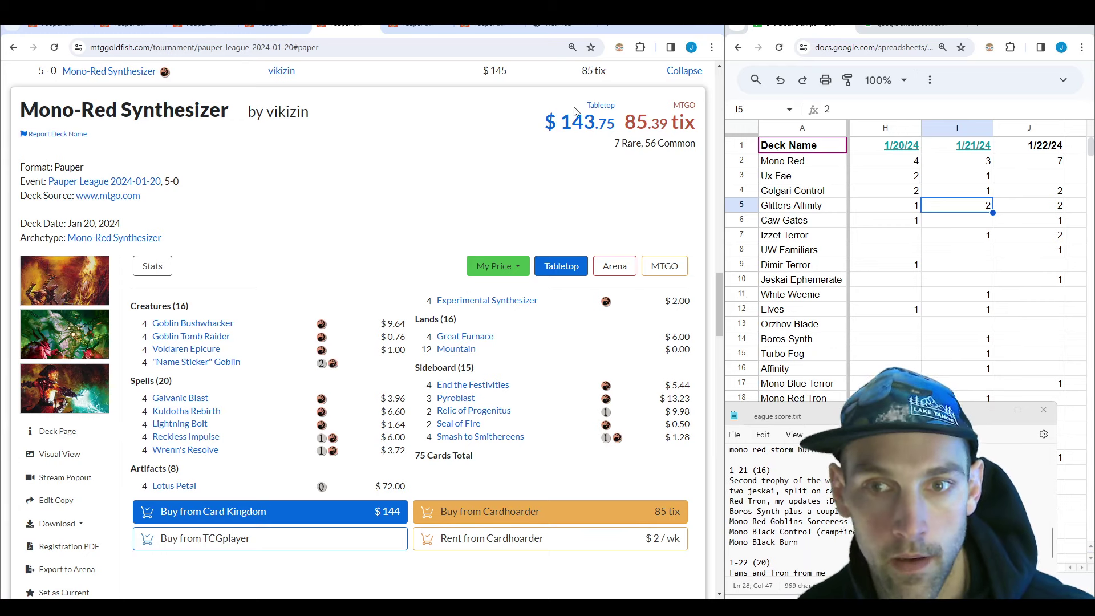
left_click(685, 70)
scroll(680, 284, "up", 5)
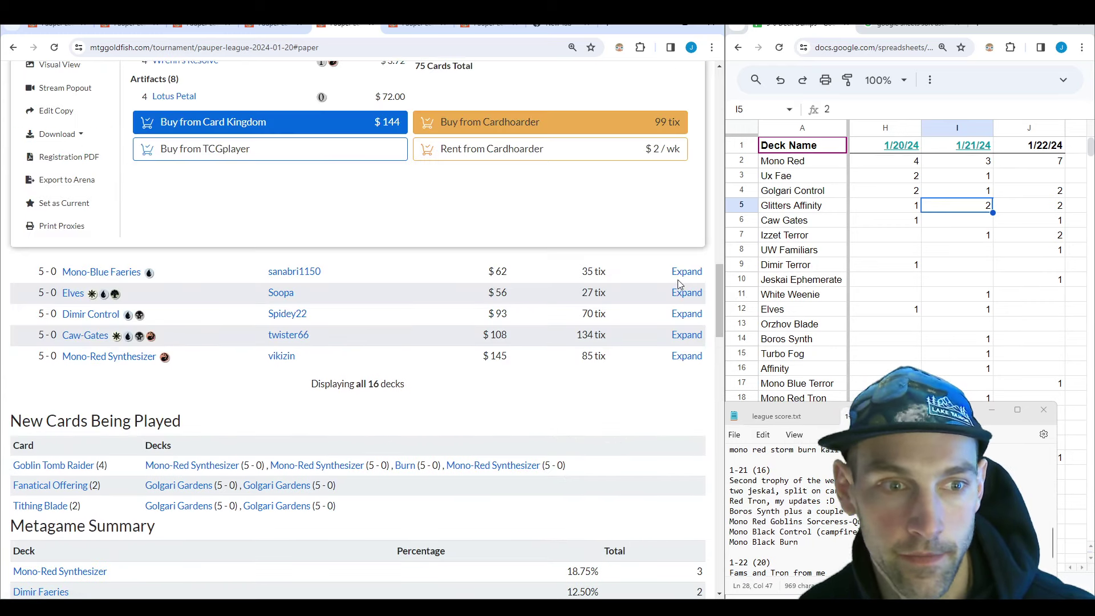
scroll(673, 285, "up", 10)
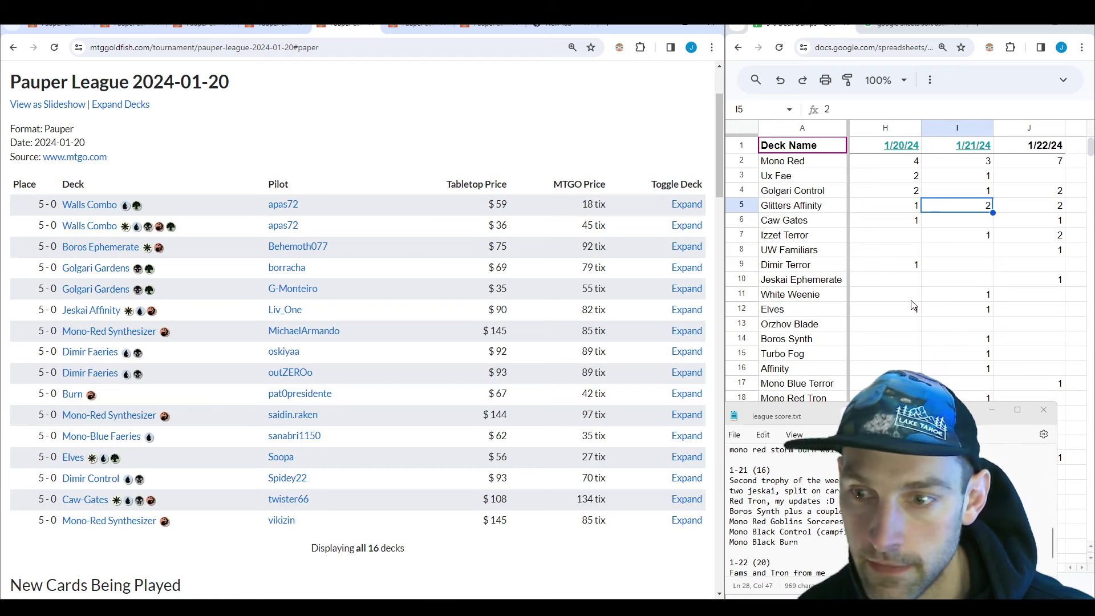
Step: Go back to the Pauper League 2024-01-19 results, collapse the Boros Synthesizer decklist and review the day's 5-0 decks
scroll(915, 305, "down", 2)
left_click(285, 27)
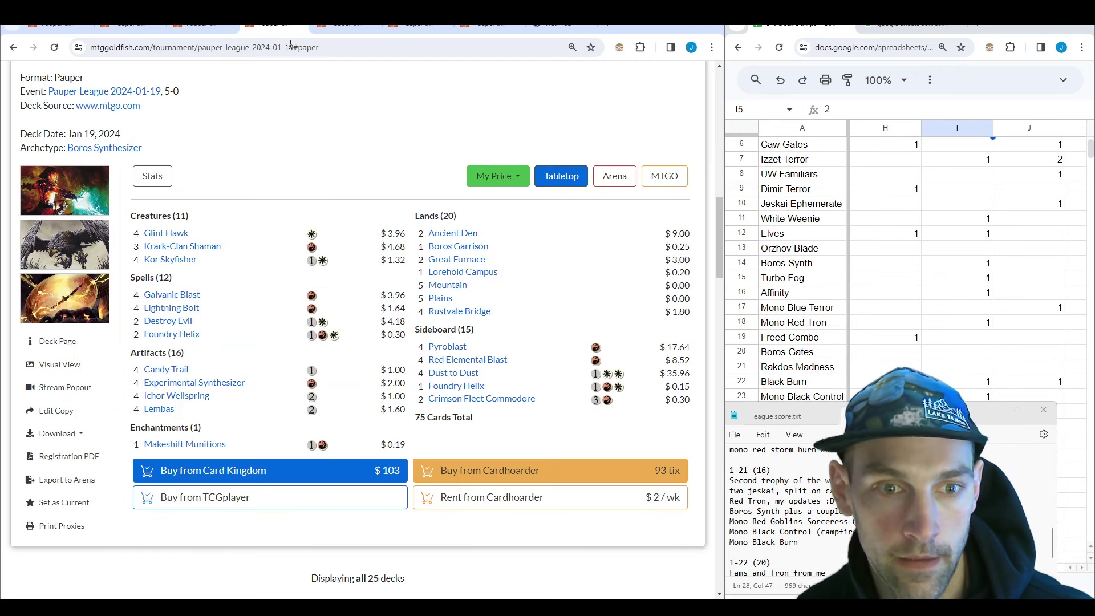
scroll(407, 196, "up", 6)
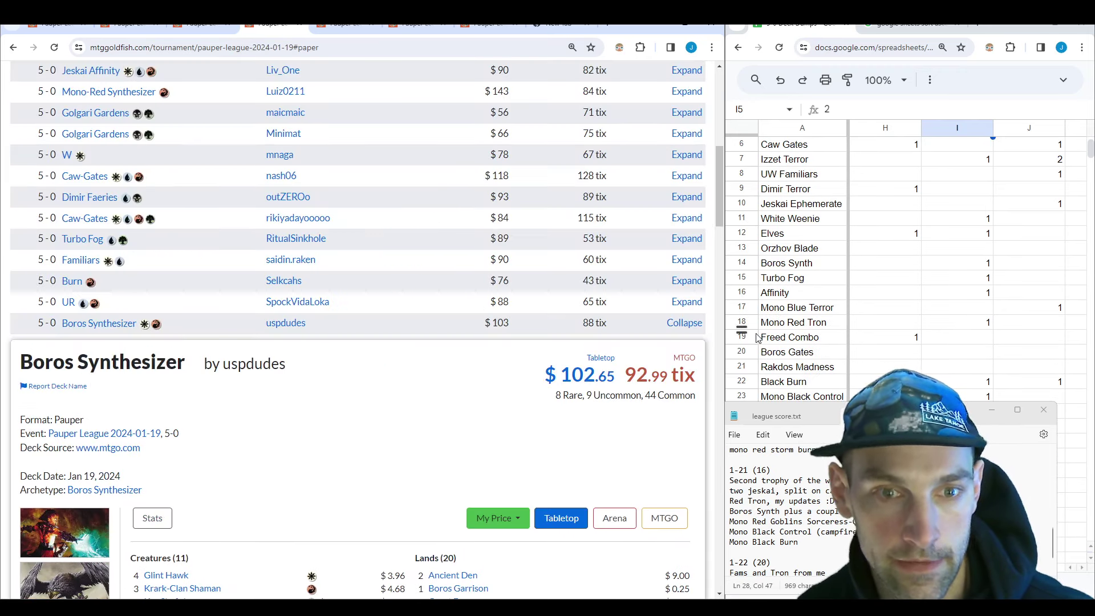
left_click(684, 323)
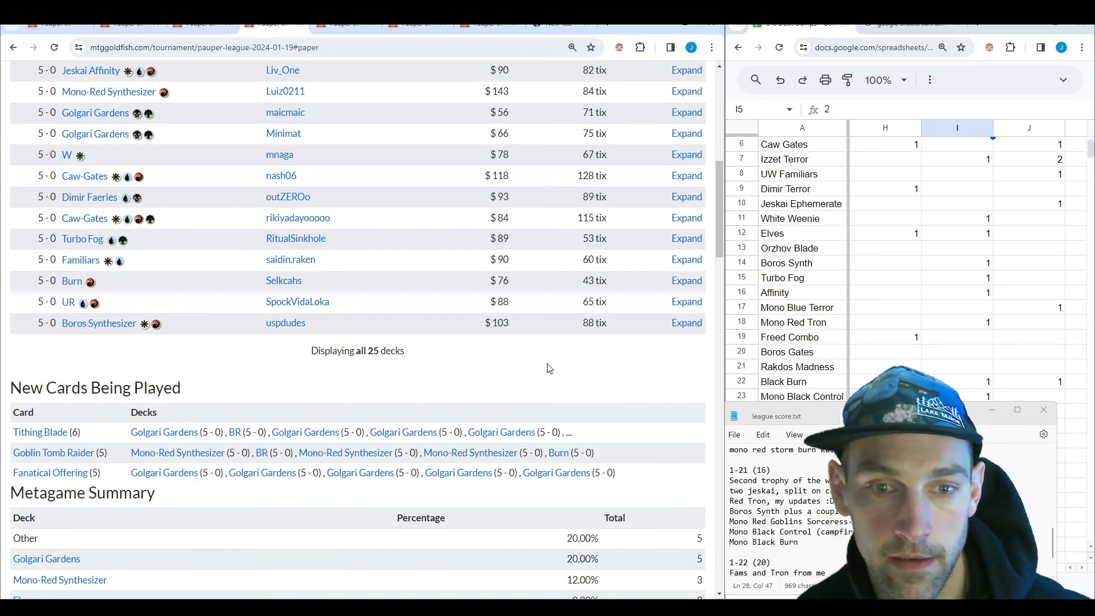
scroll(511, 387, "up", 4)
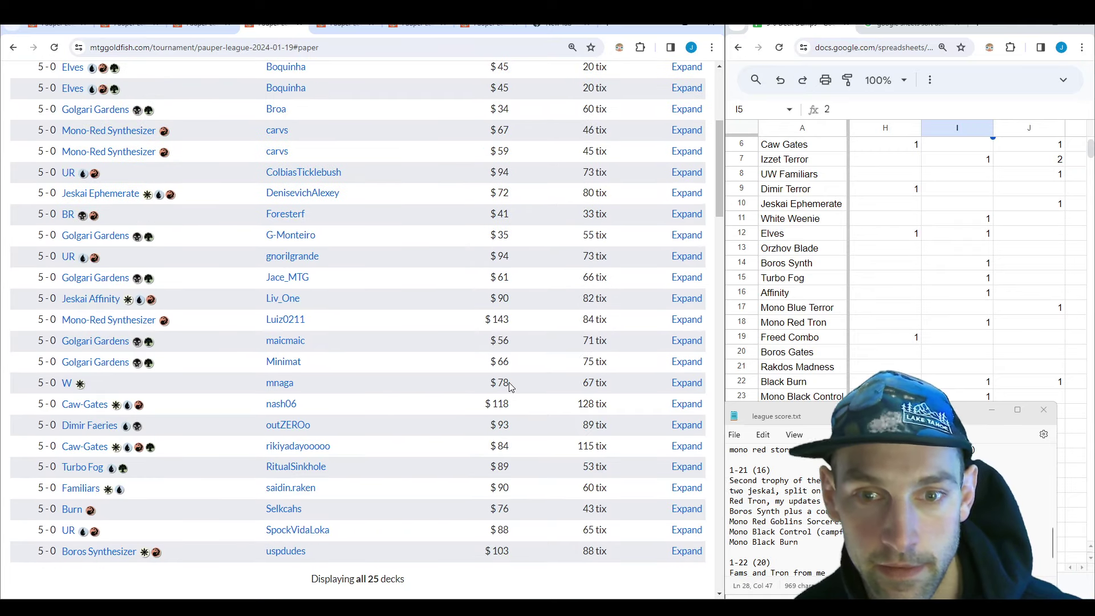
scroll(915, 291, "up", 2)
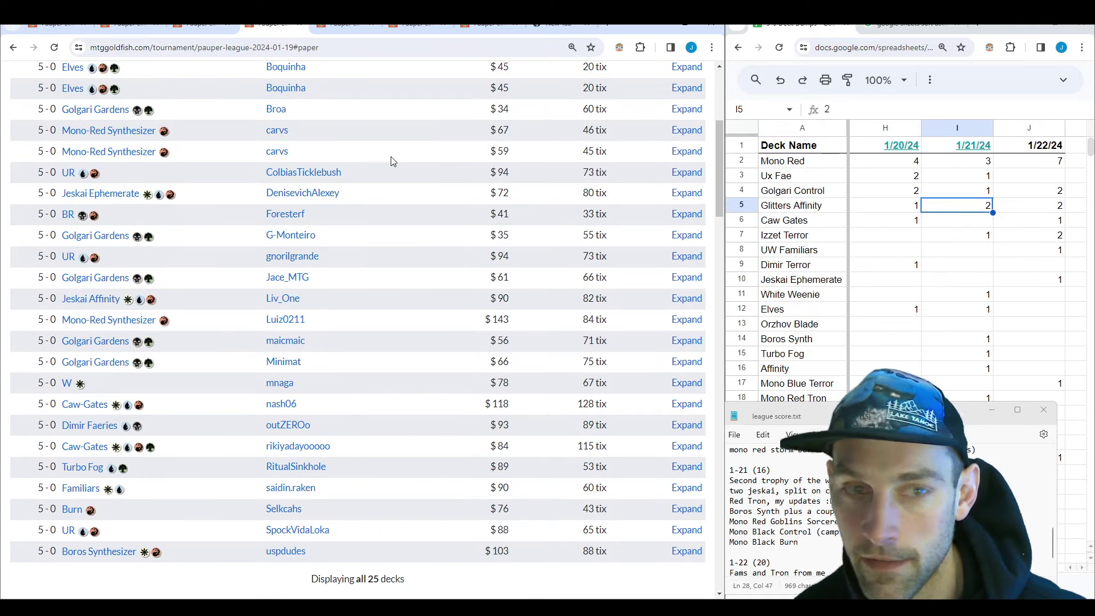
Step: Switch to the Pauper League 2024-01-21 results, collapse the Mono-Red Synthesizer decklist and check the day's tally in the spreadsheet
left_click(402, 28)
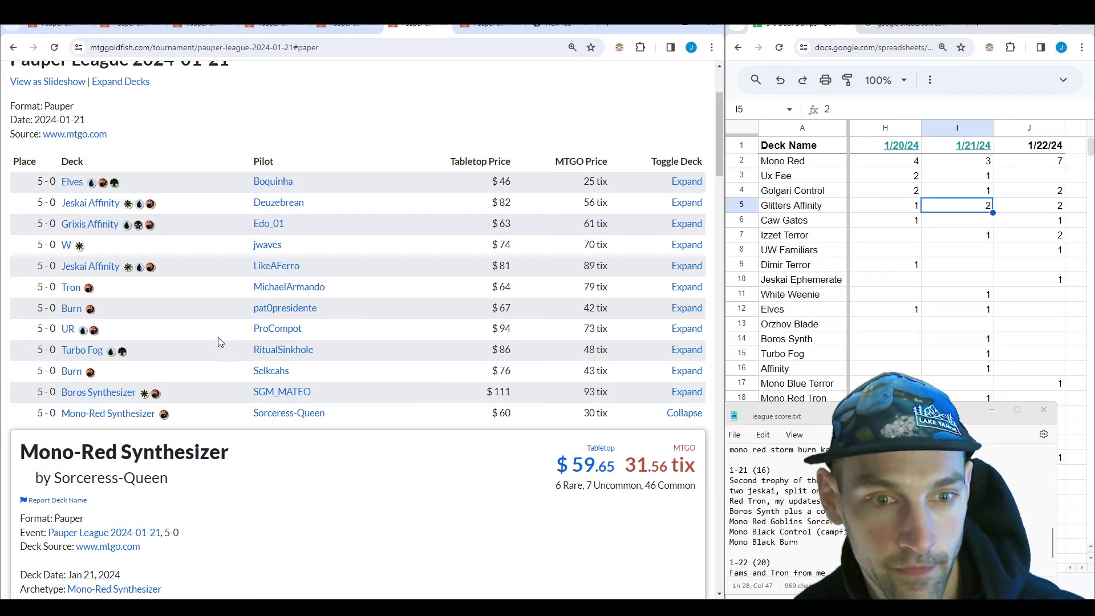
left_click(688, 420)
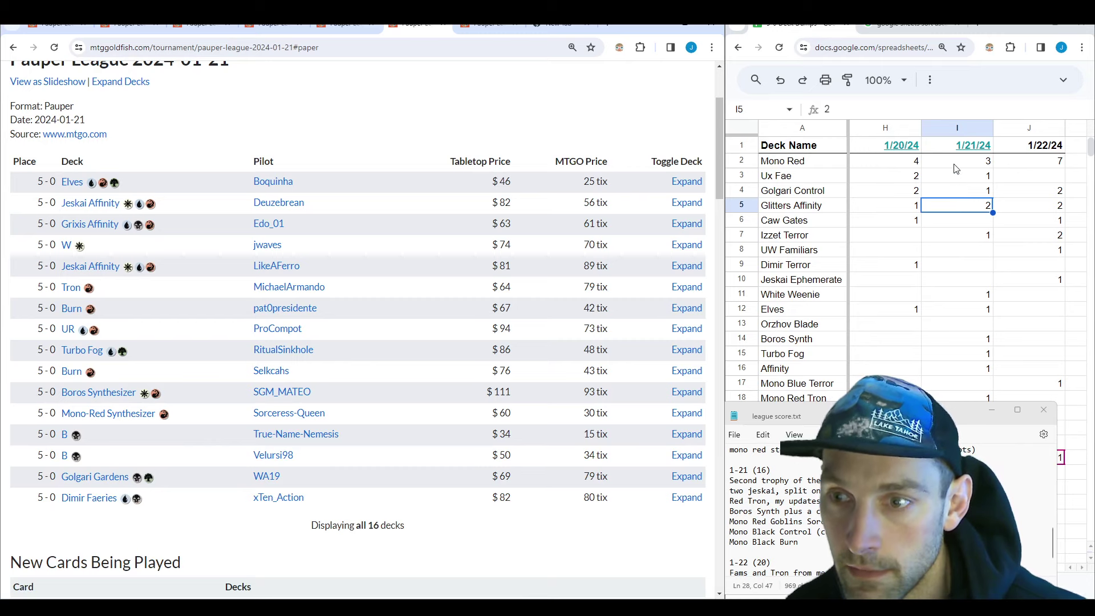
scroll(965, 211, "down", 5)
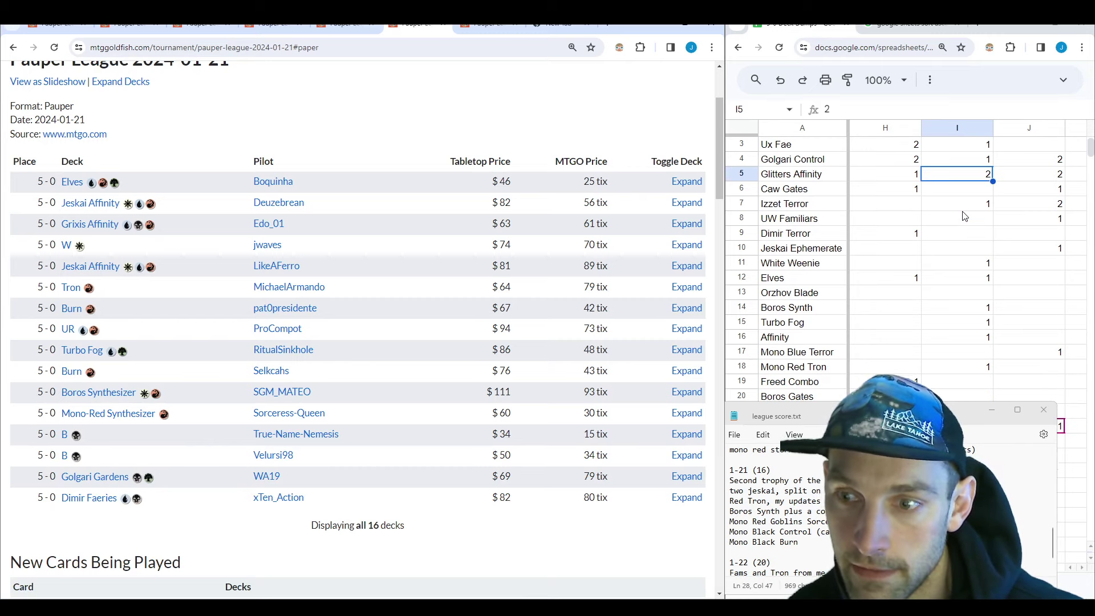
Step: Expand the 2024-01-21 Mono-Red Synthesizer decklist, review its Goblin creatures including Mogg Raider and its spells, and collapse it again
left_click(687, 413)
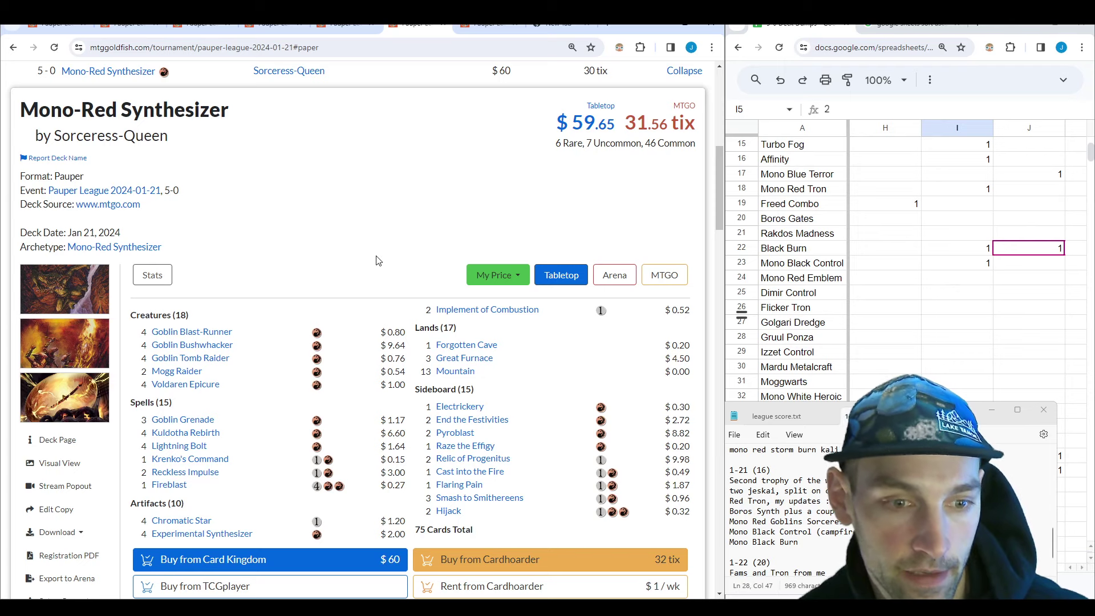
mouse_move(180, 377)
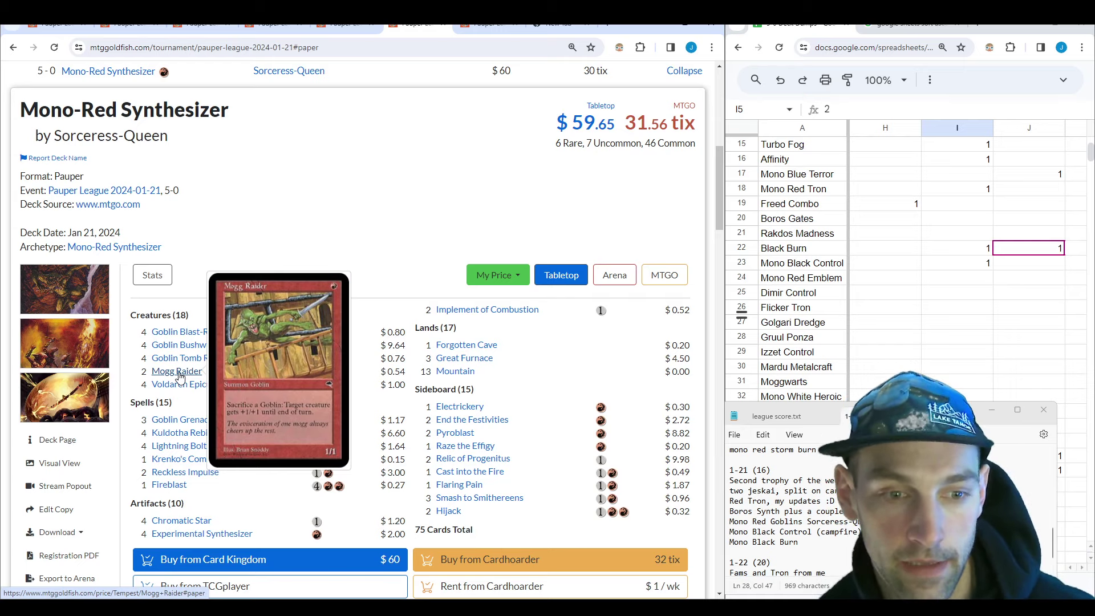
mouse_move(220, 465)
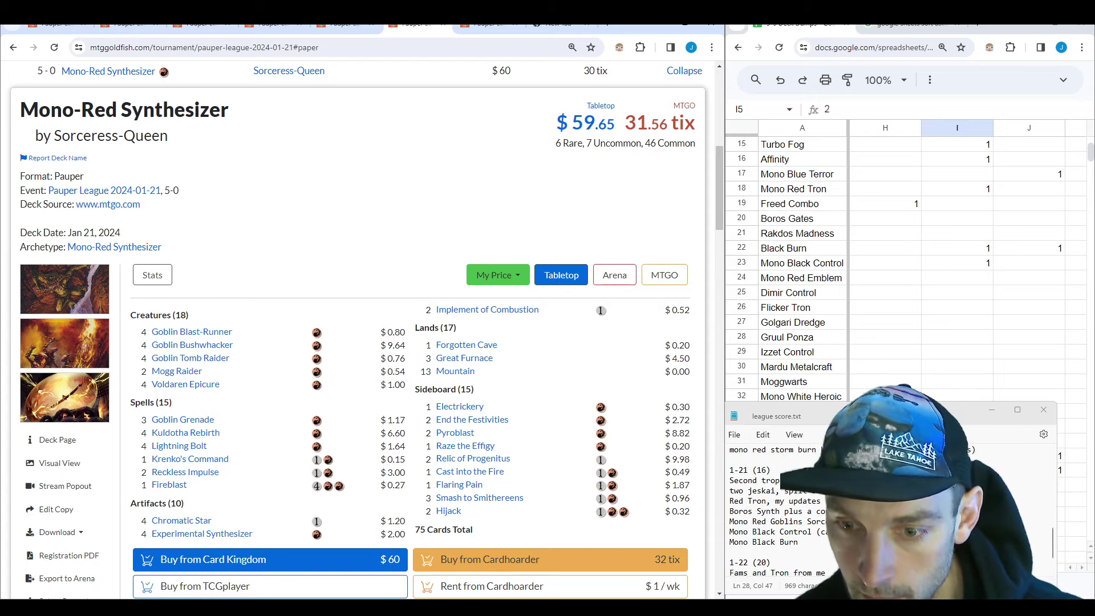
left_click(683, 70)
scroll(385, 334, "up", 5)
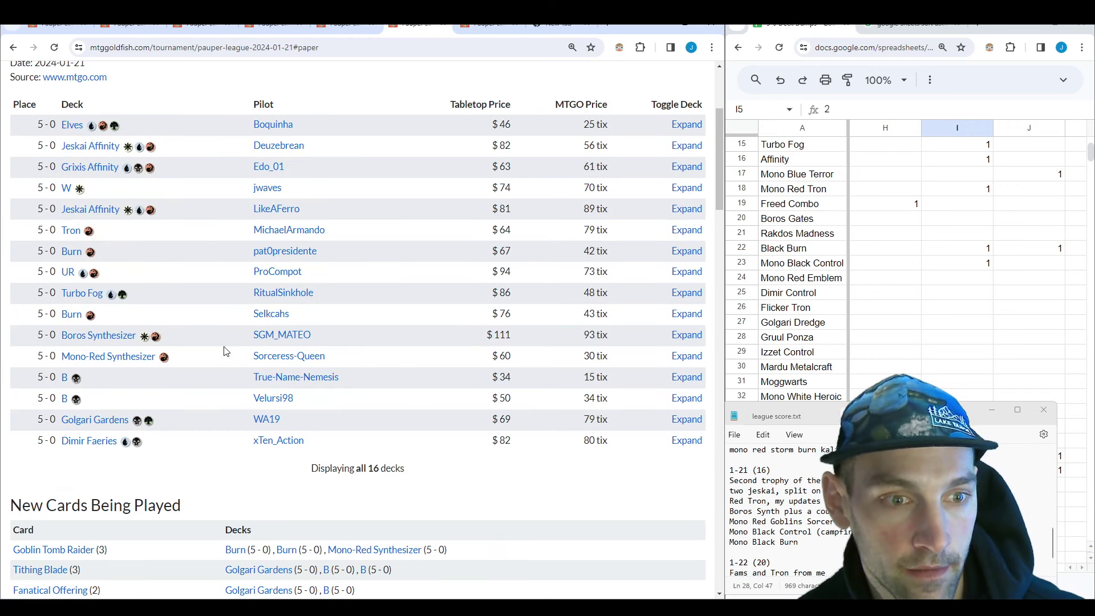
Step: Expand the mono-red Tron decklist, review its creatures, spells and sideboard, and collapse it again
left_click(687, 229)
scroll(388, 373, "down", 4)
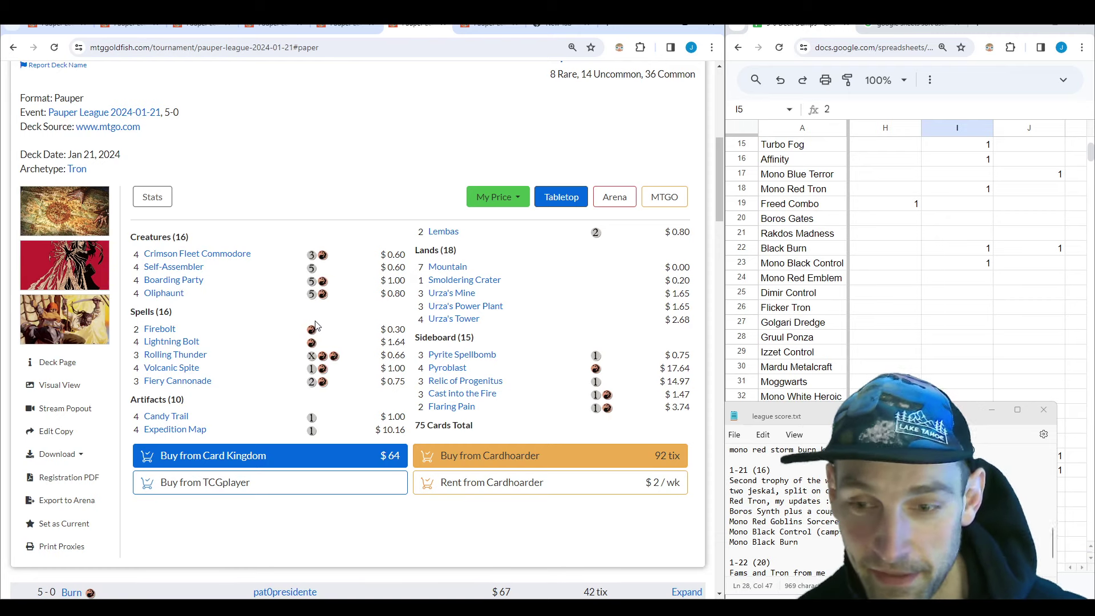
scroll(689, 119, "up", 2)
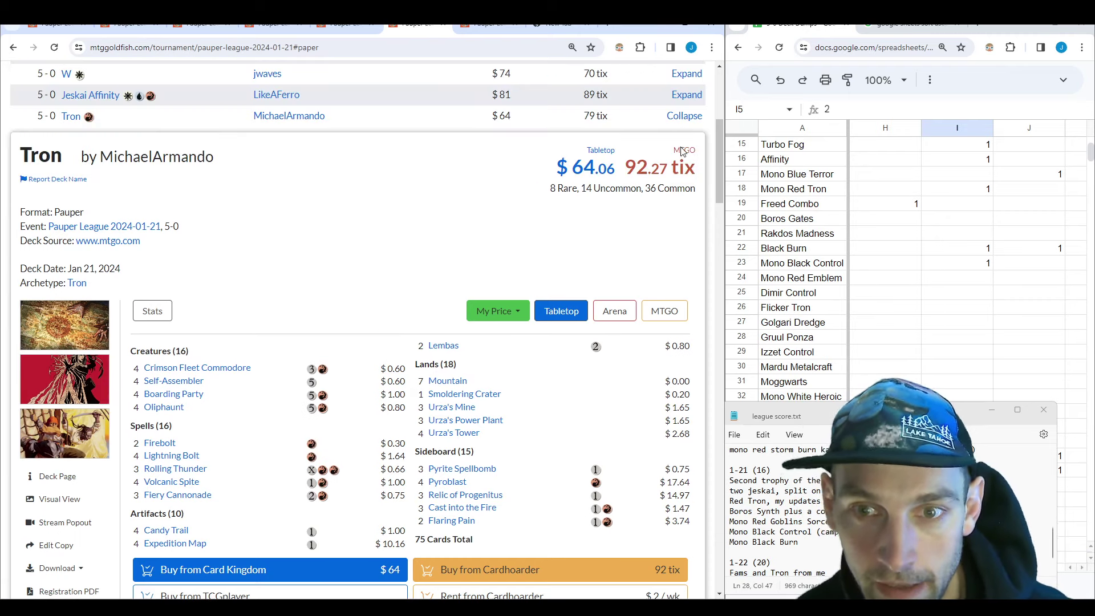
left_click(687, 114)
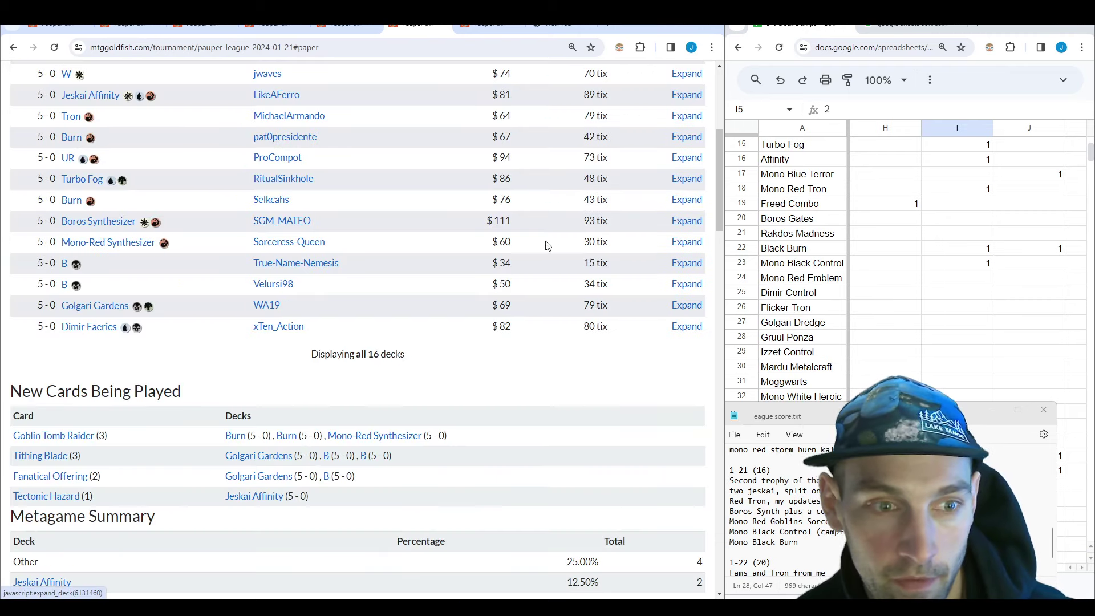
Step: Expand the Boros Synthesizer decklist, review its creatures, artifacts and All That Glitters, and collapse it again
left_click(687, 221)
scroll(399, 297, "down", 3)
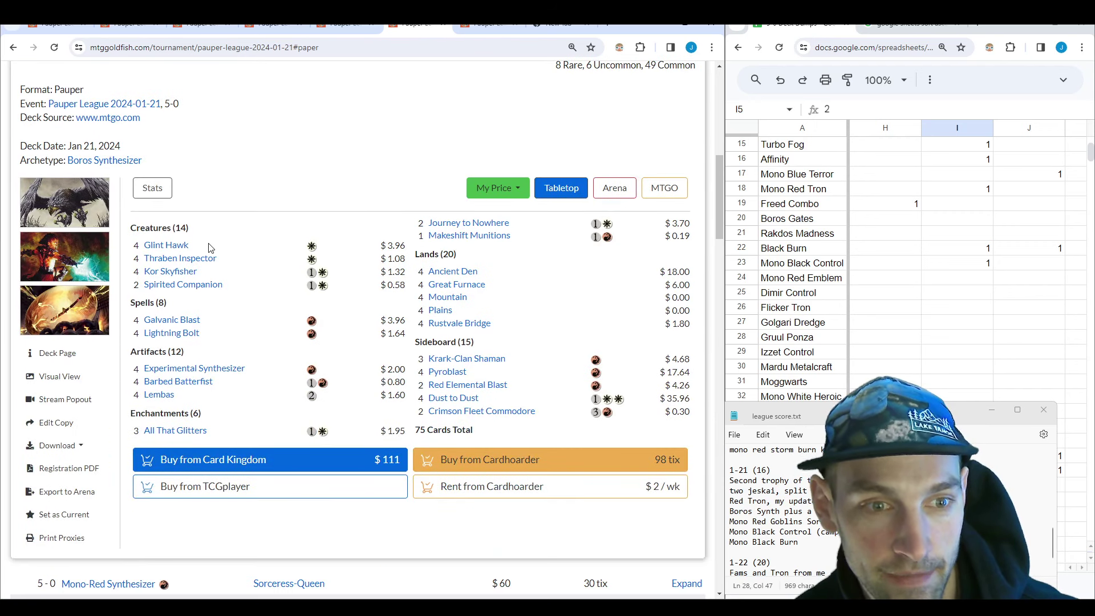
mouse_move(184, 438)
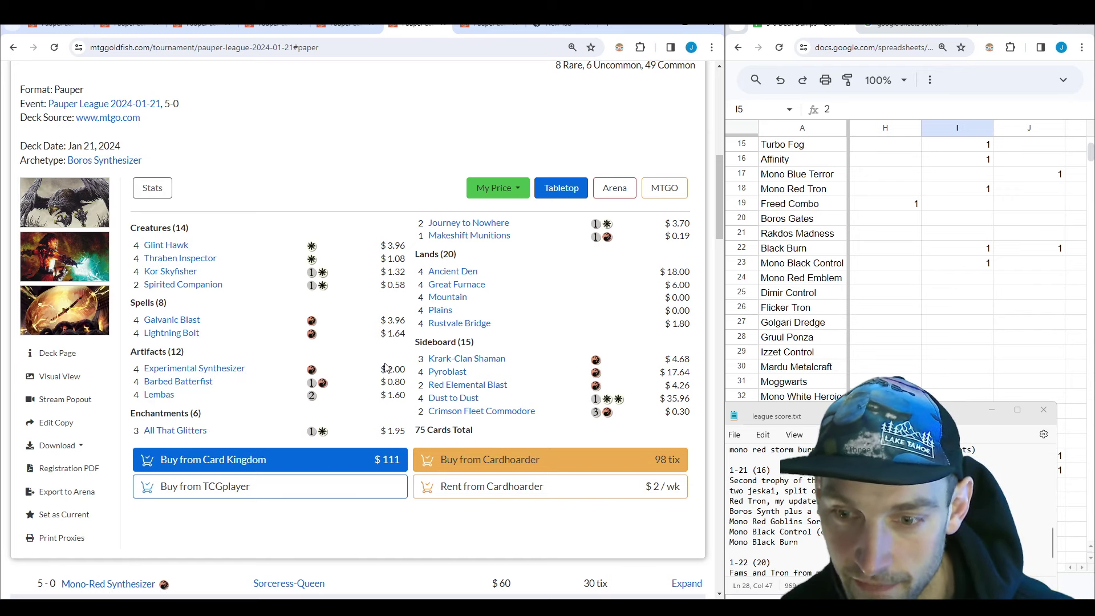
scroll(386, 368, "up", 6)
left_click(684, 221)
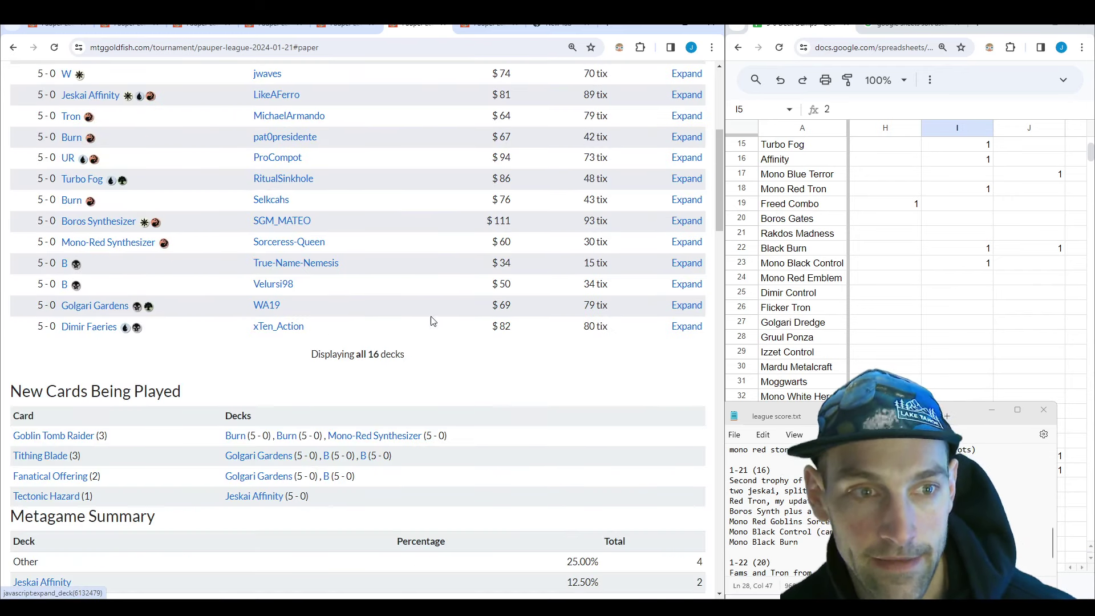
Step: Expand the first of the two mono-black decklists and examine its creatures, spells, Campfire artifact package and Ill-Gotten Inheritance
scroll(474, 386, "up", 1)
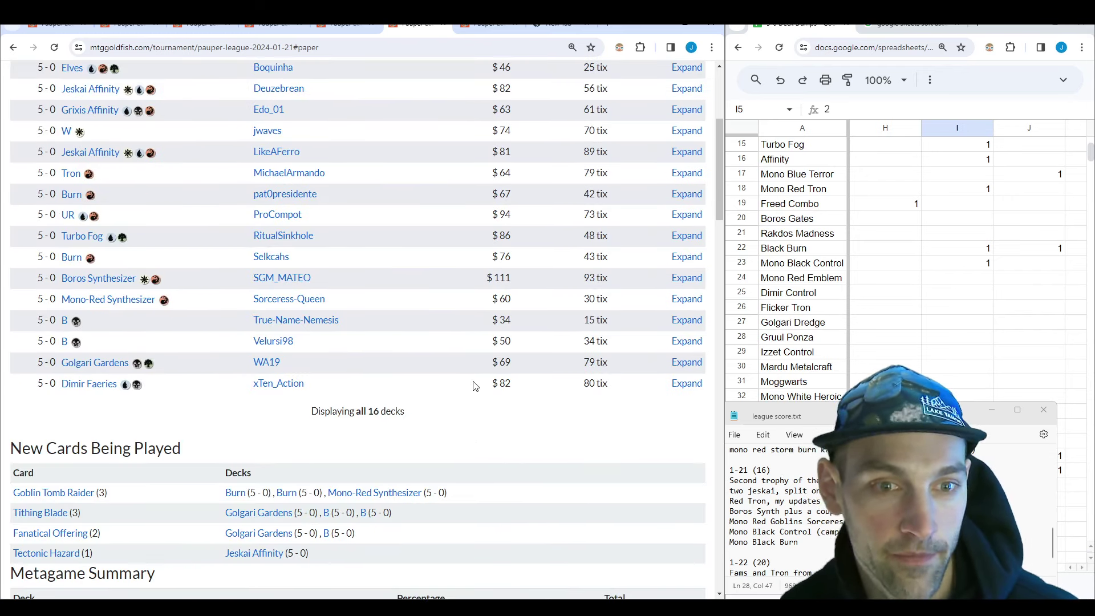
left_click(687, 341)
left_click(685, 320)
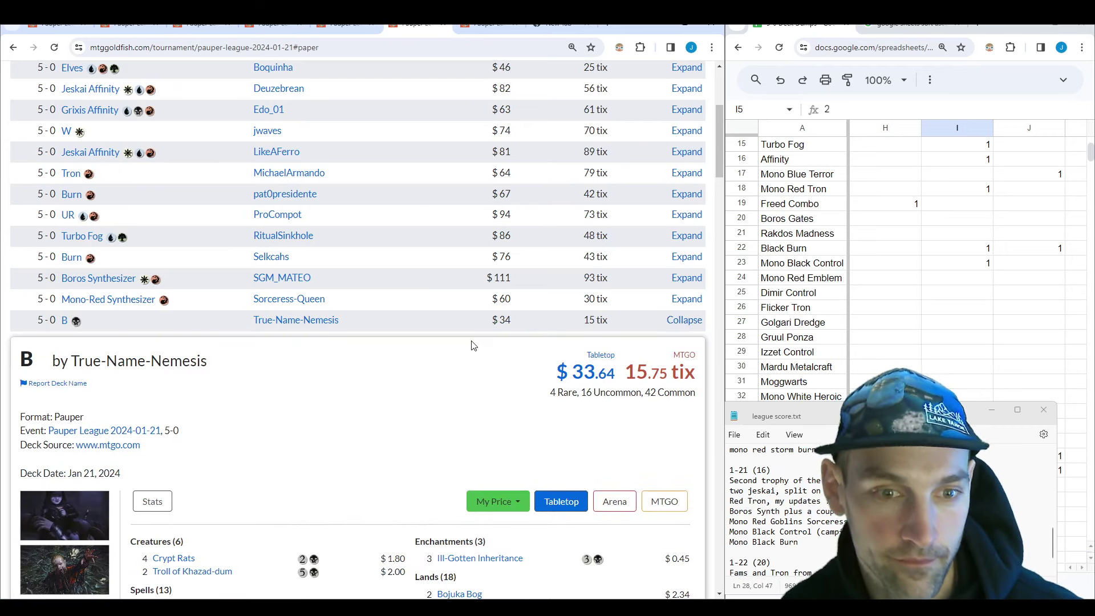
scroll(409, 362, "down", 4)
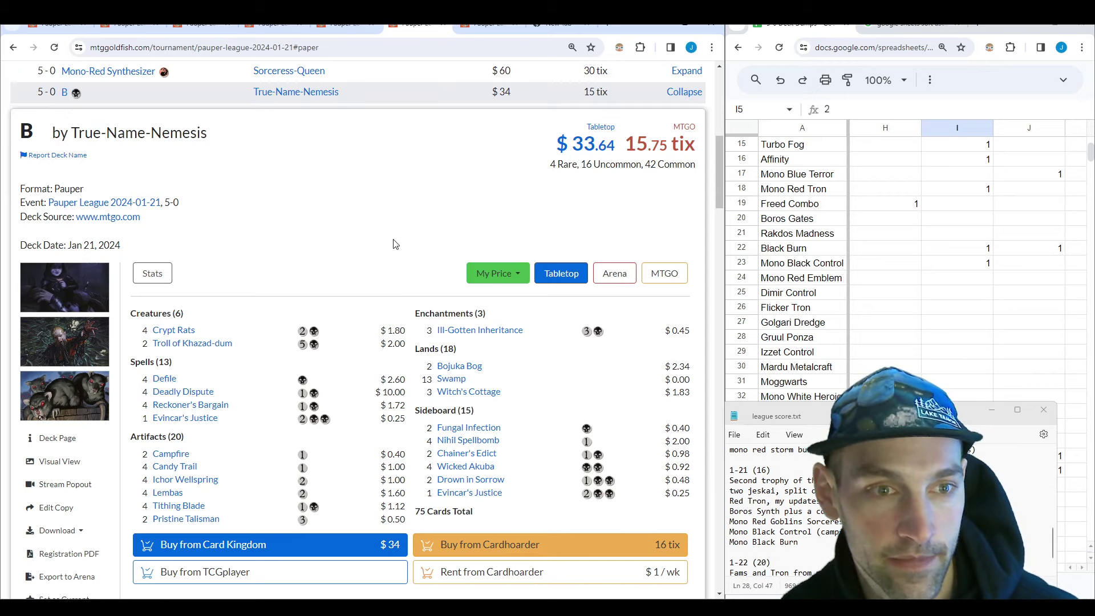
scroll(396, 244, "down", 1)
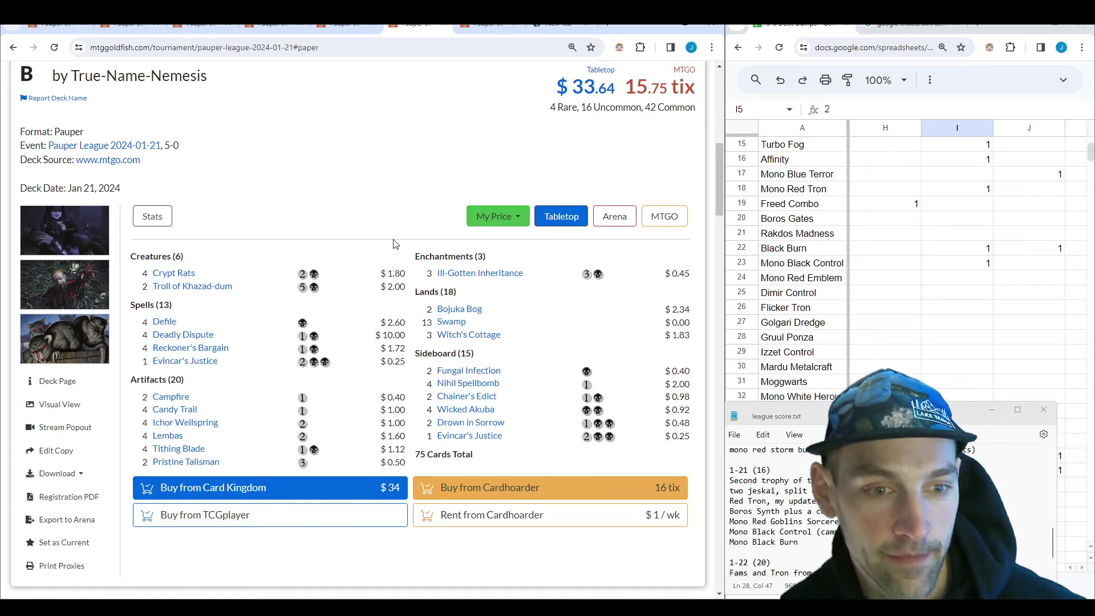
mouse_move(180, 401)
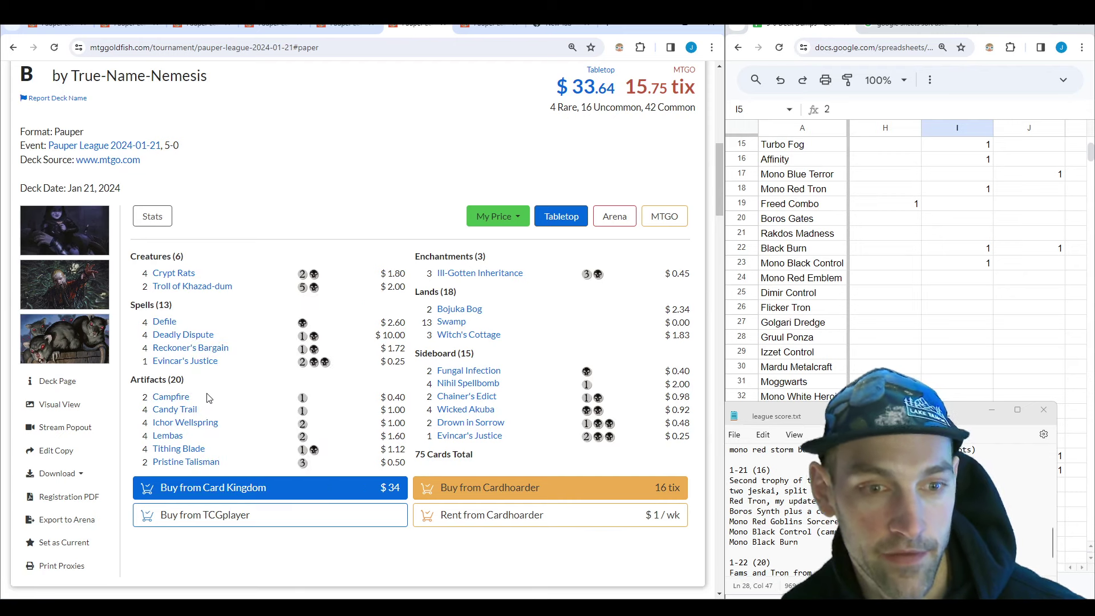
scroll(208, 397, "up", 1)
mouse_move(471, 337)
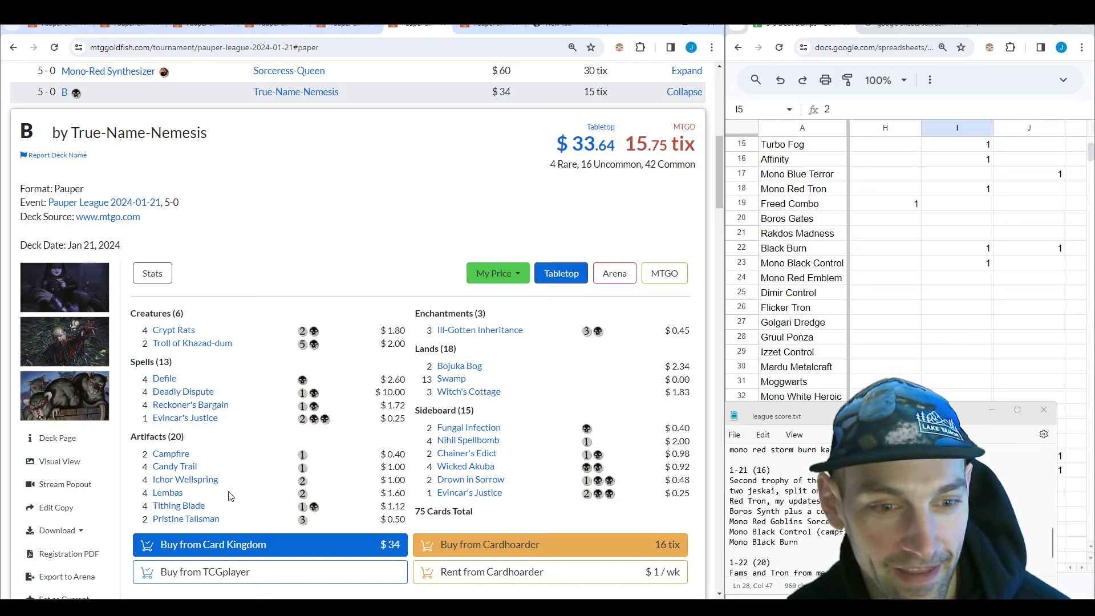
mouse_move(192, 344)
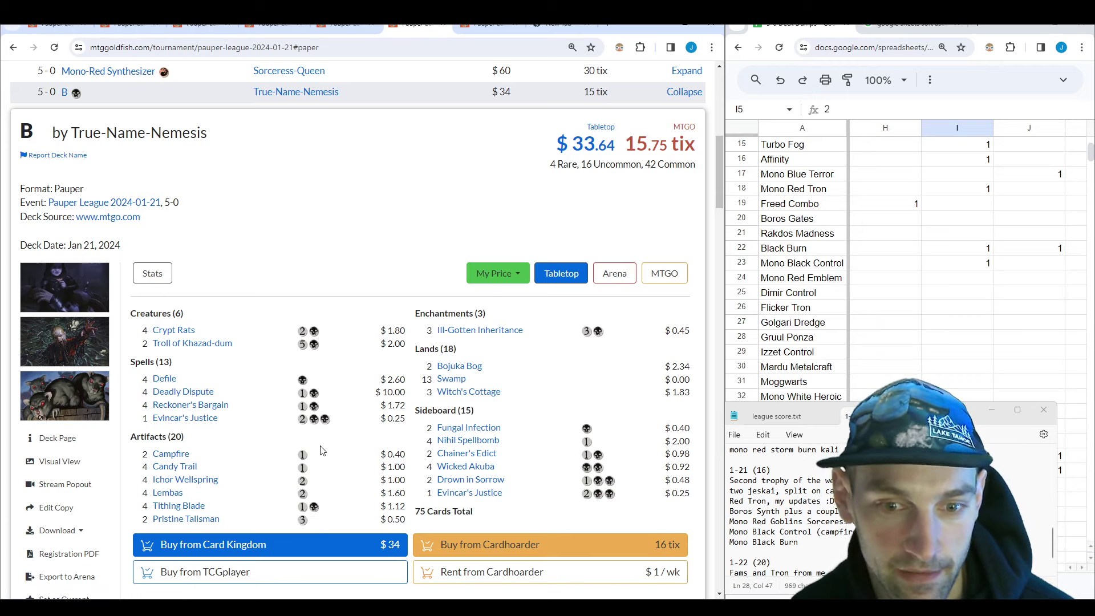
Step: Collapse the first mono-black decklist and examine the creatures, spells and artifacts of the second one
left_click(685, 91)
left_click(685, 112)
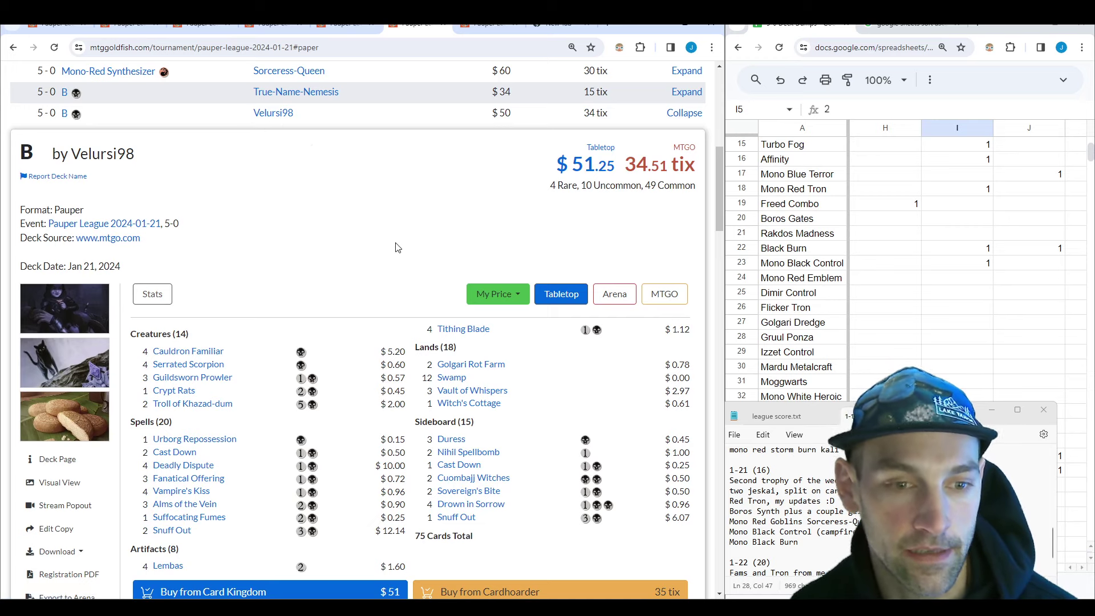
scroll(374, 266, "down", 1)
mouse_move(221, 296)
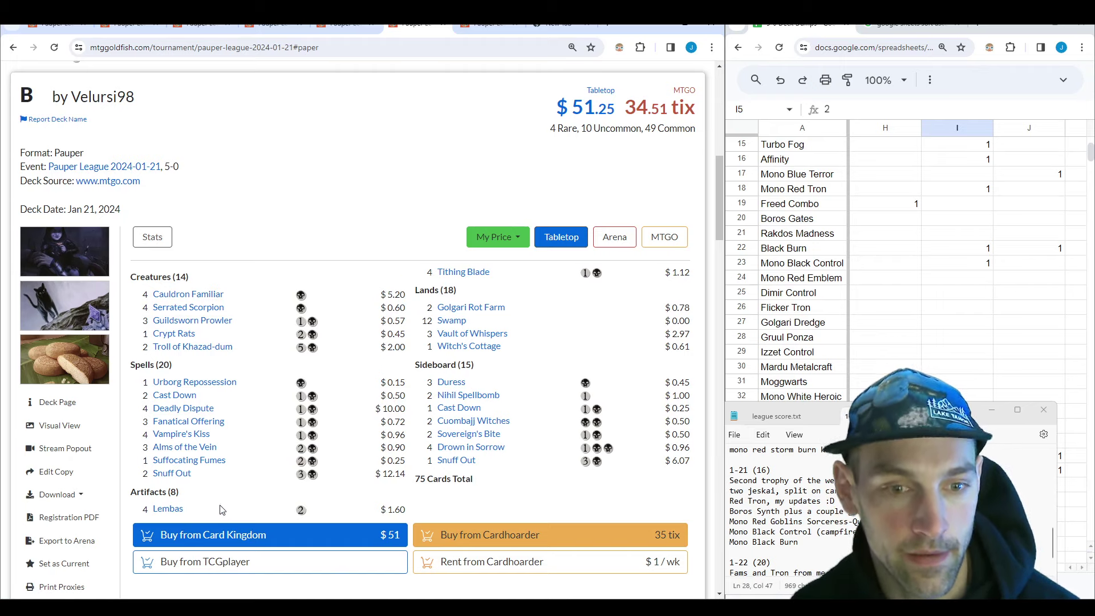
mouse_move(172, 511)
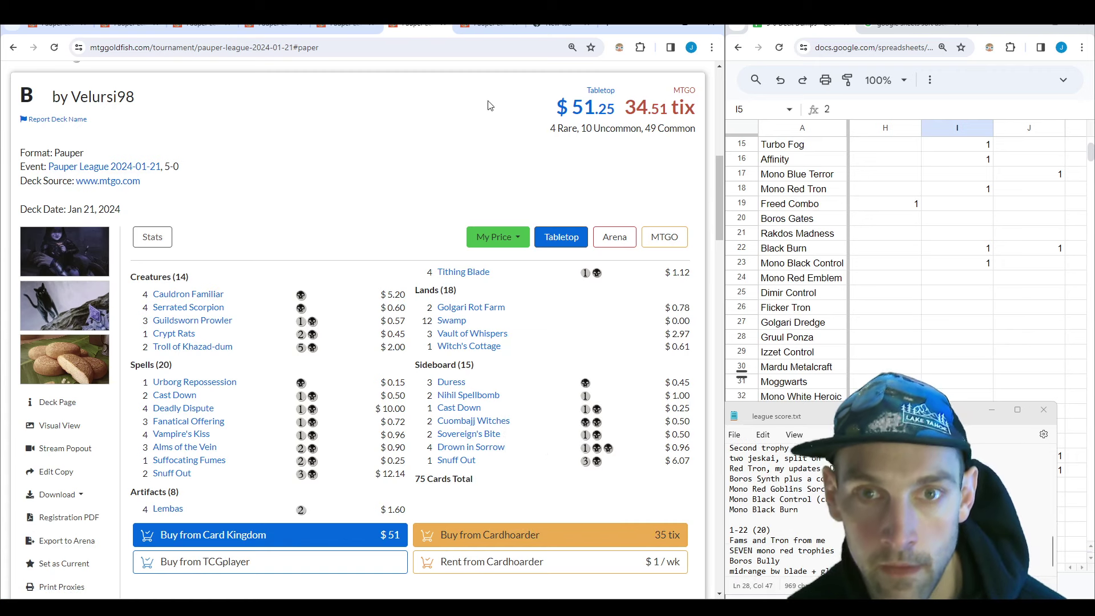
Step: Switch to the Pauper League 2024-01-22 results, expand the five-color Tron decklist and examine Foundry Inspector, Jace's Erasure and Conjurer's Bauble
left_click(481, 26)
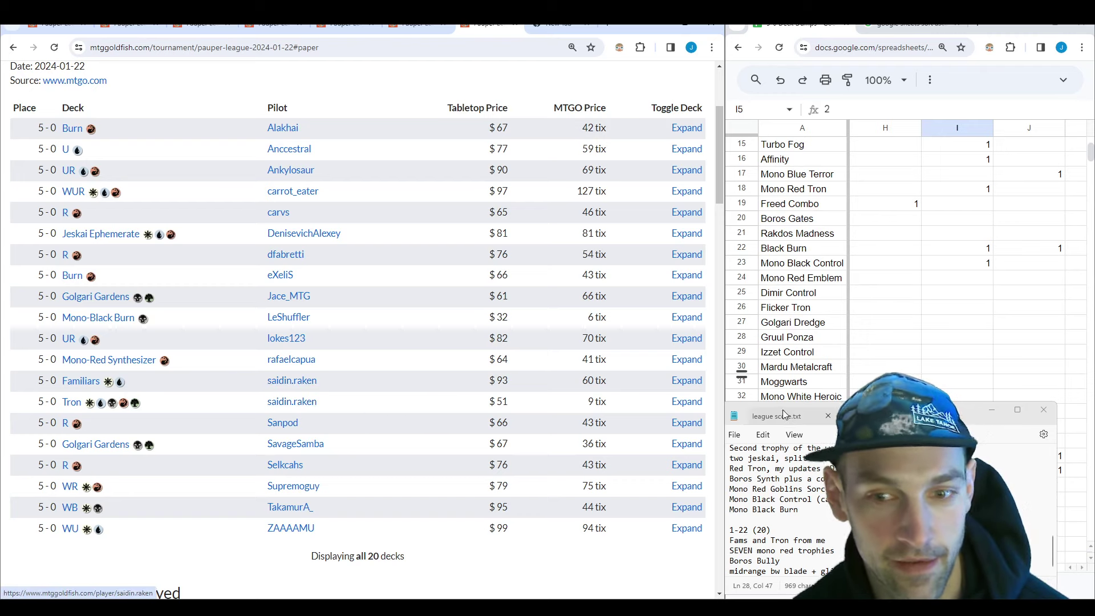
left_click(688, 403)
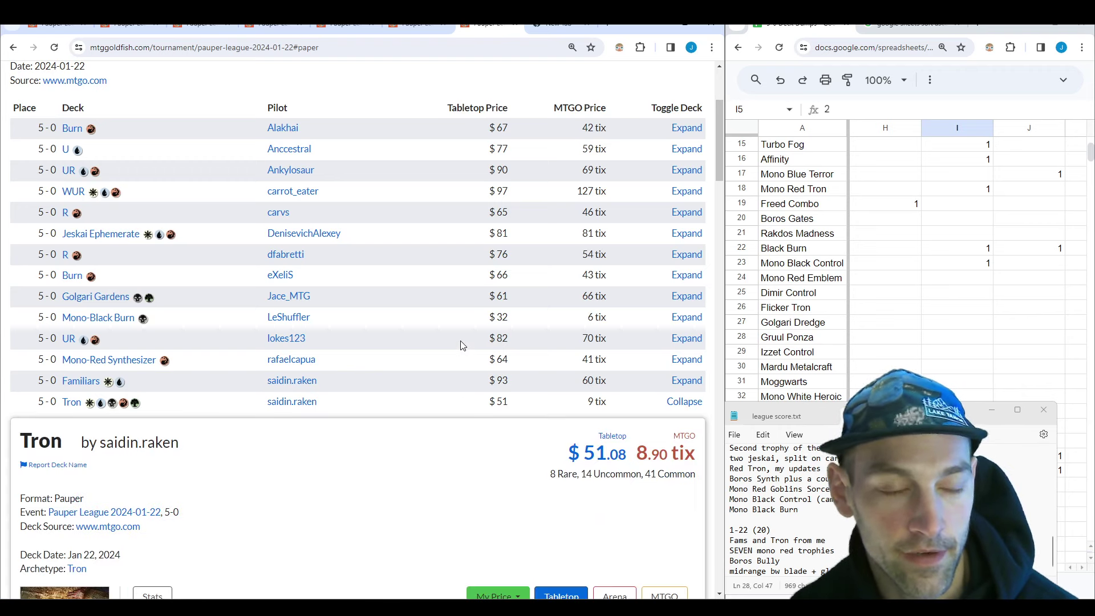
scroll(460, 346, "down", 1)
scroll(462, 348, "down", 6)
scroll(396, 249, "down", 1)
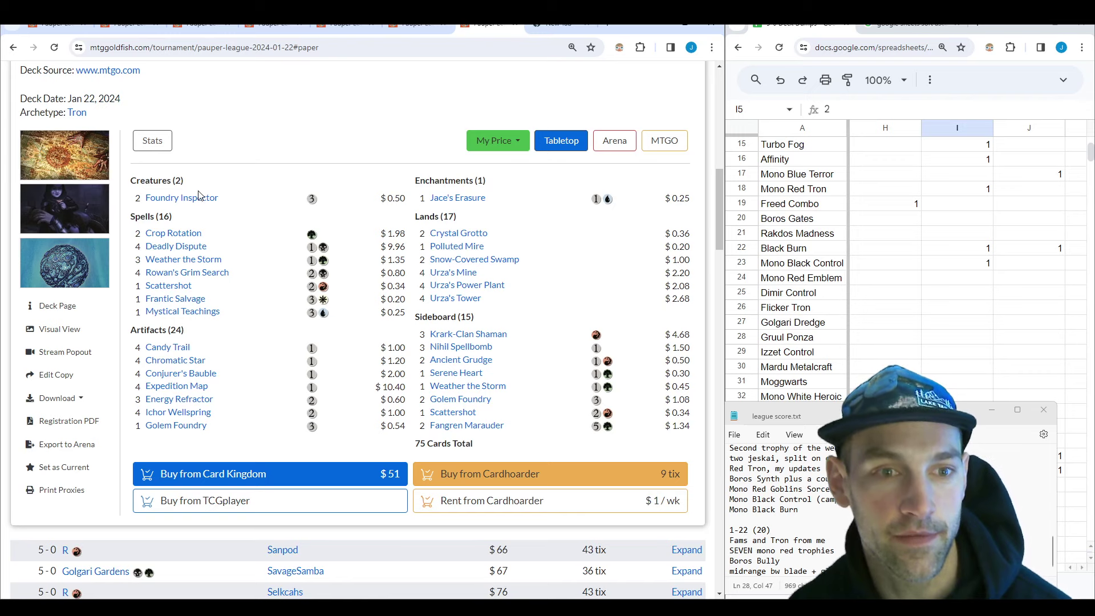
mouse_move(197, 203)
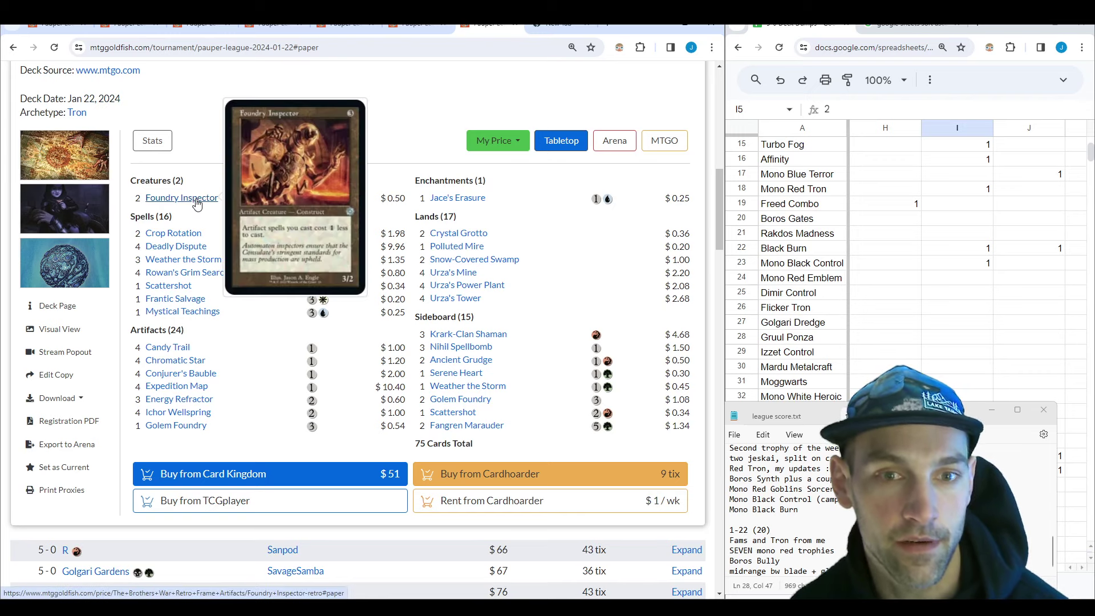
mouse_move(451, 204)
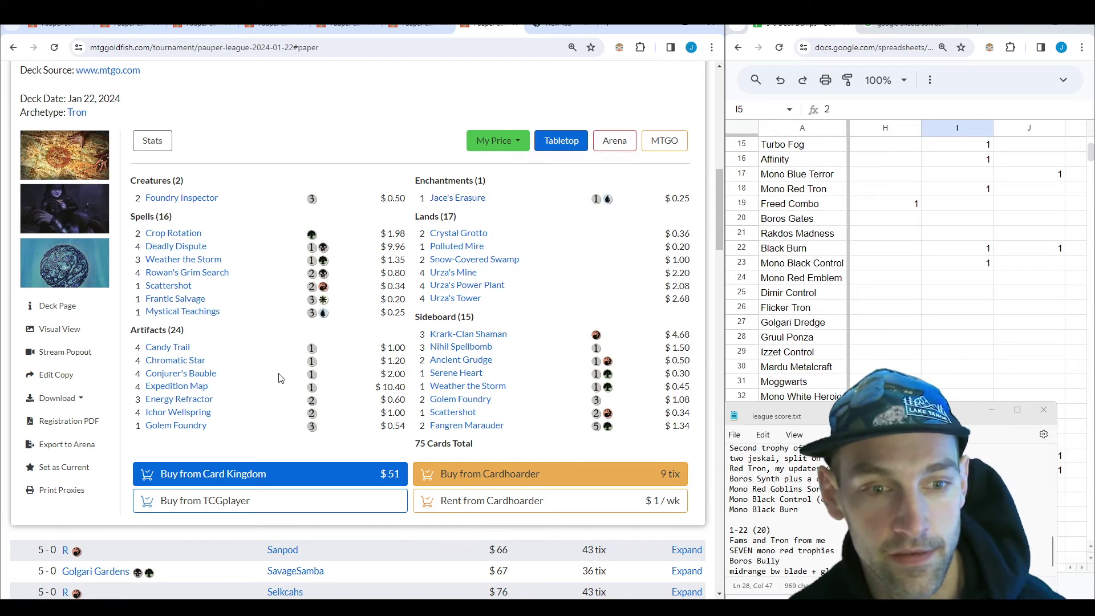
mouse_move(186, 380)
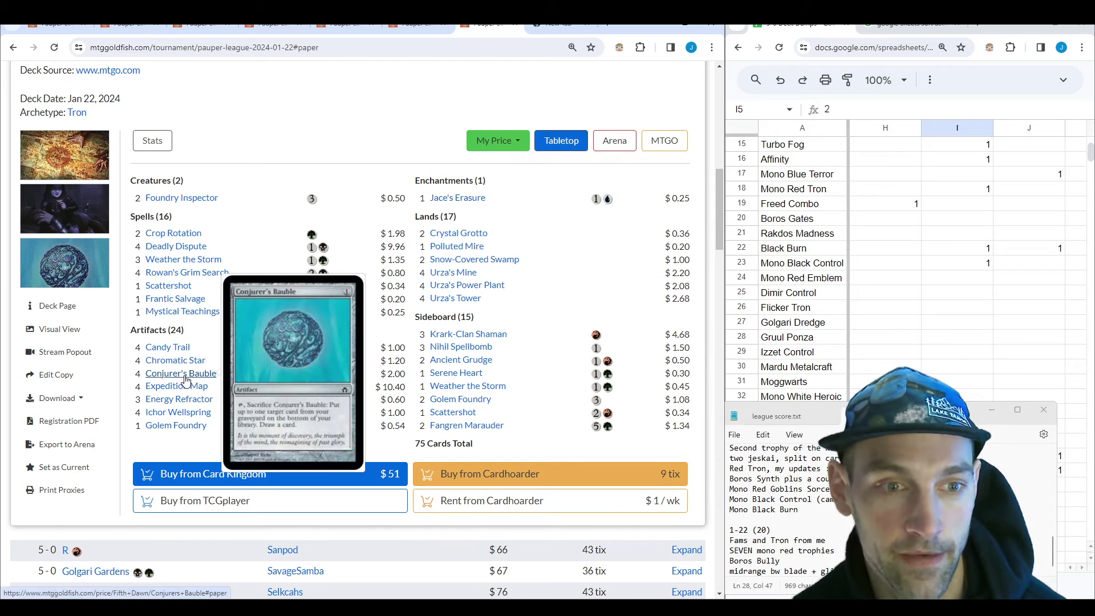
Step: Collapse the five-color Tron decklist and compare the day's 5-0 decks with the 1/22/24 column of the spreadsheet
scroll(280, 393, "up", 2)
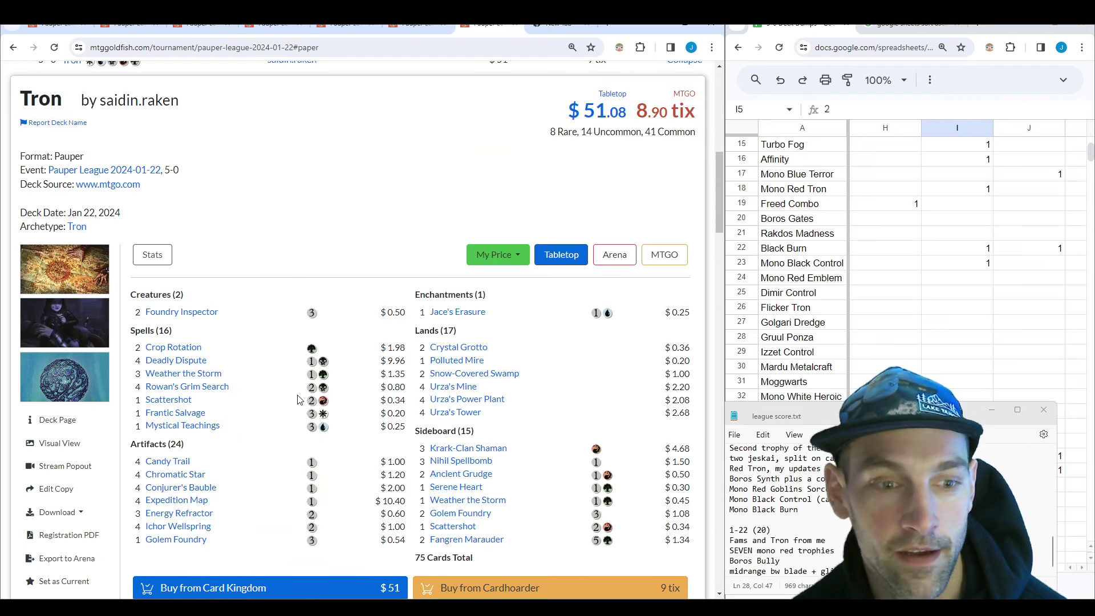
scroll(456, 242, "up", 1)
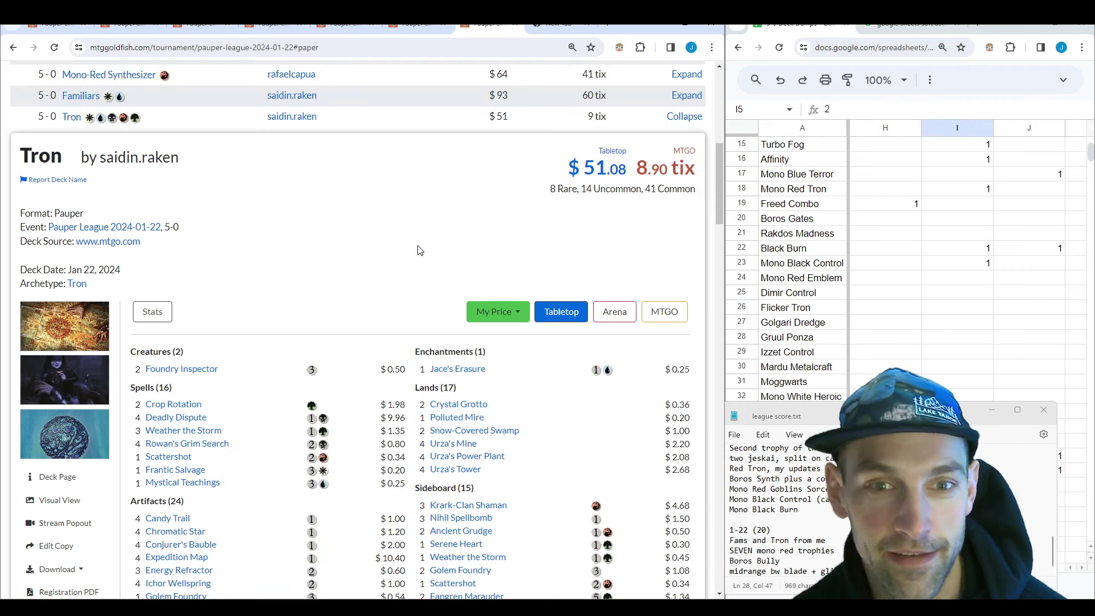
left_click(684, 117)
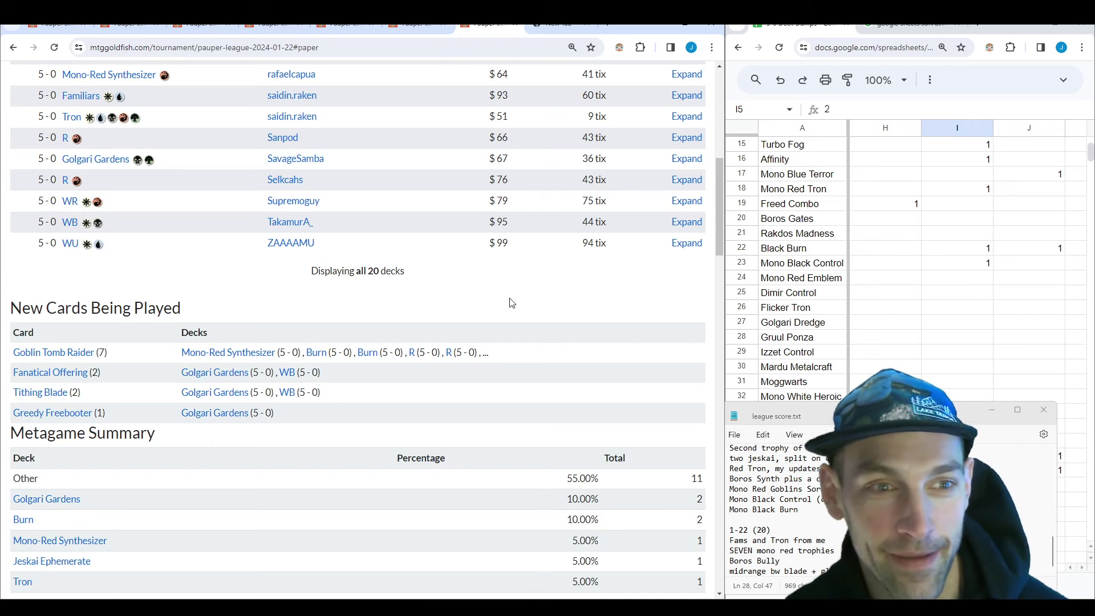
scroll(513, 305, "up", 5)
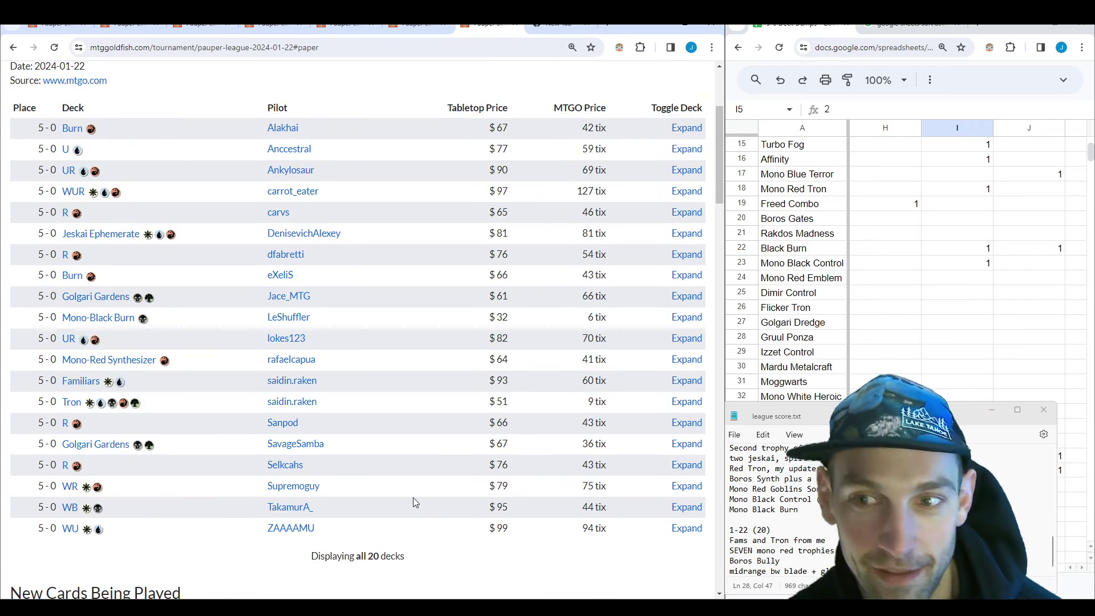
scroll(879, 352, "up", 5)
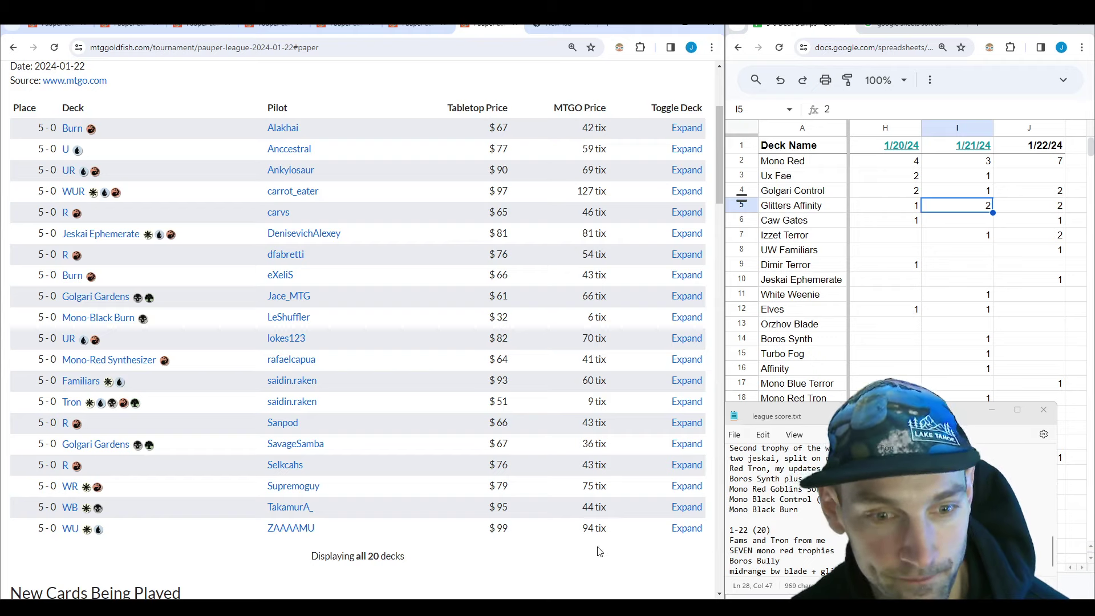
Step: Expand the red-white (WR) decklist in the 2024-01-22 results and examine its creatures, spells and sideboard
left_click(687, 486)
scroll(400, 472, "down", 7)
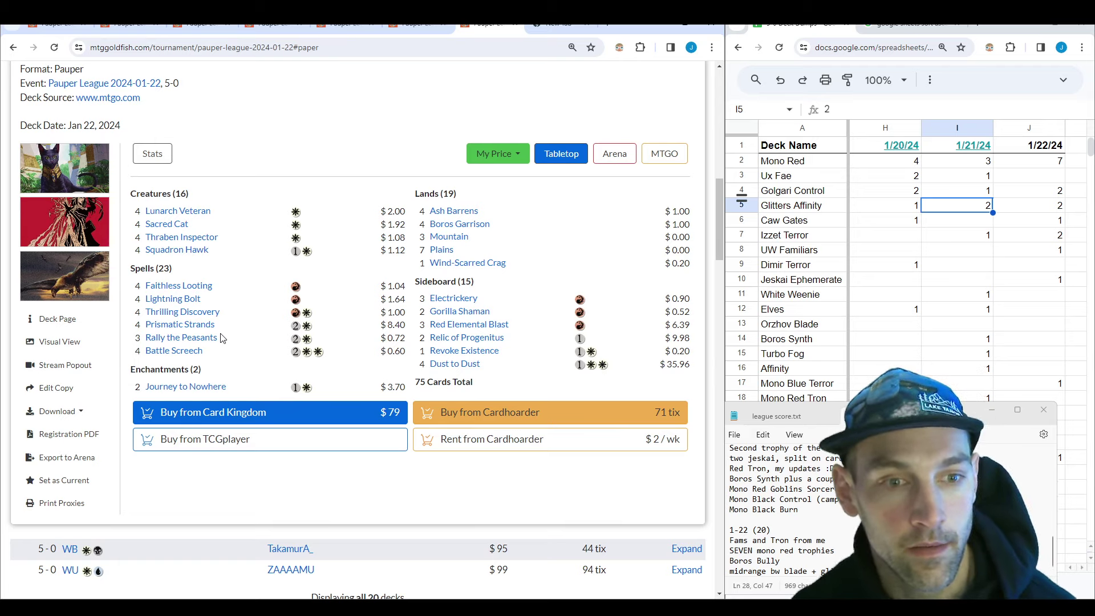
mouse_move(211, 340)
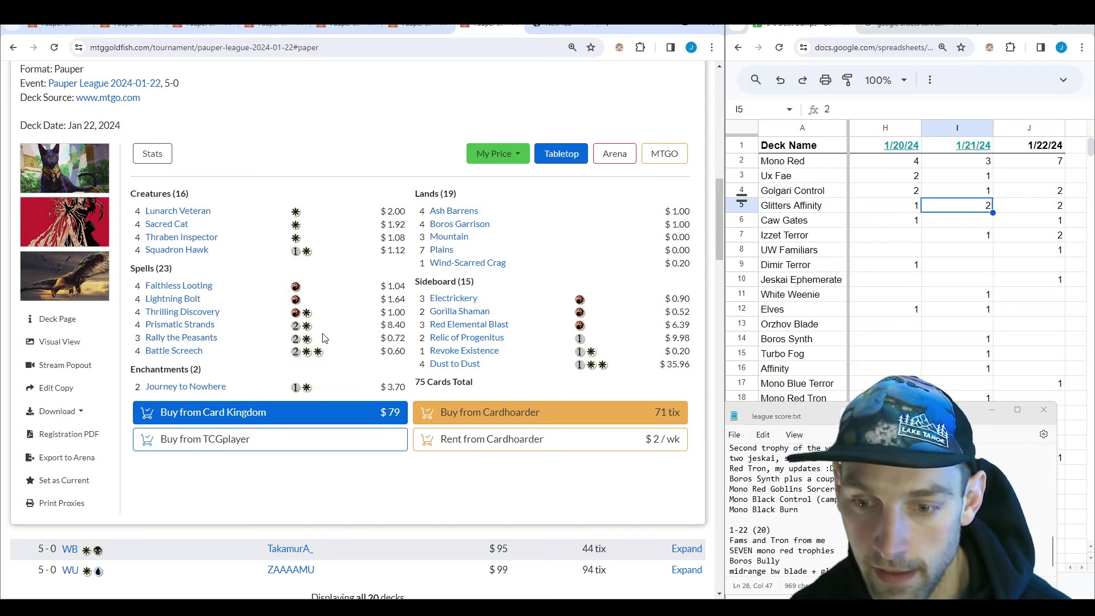
Step: Expand the white-black (WB) All That Glitters decklist and examine its creatures and artifacts, plus the Cast Down and Fanatical Offering cards
scroll(323, 338, "down", 5)
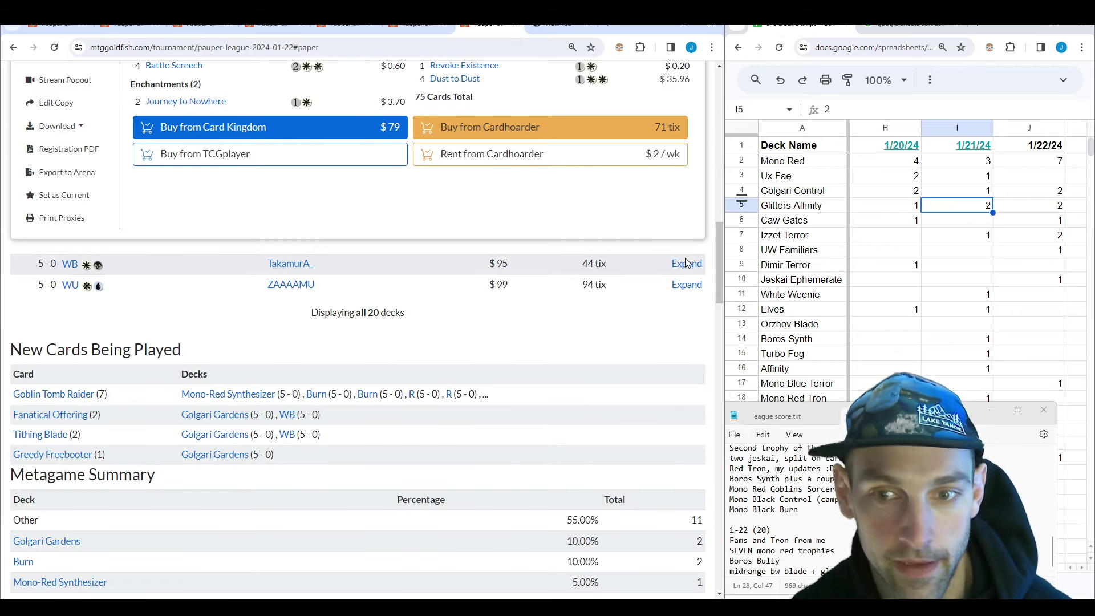
left_click(686, 263)
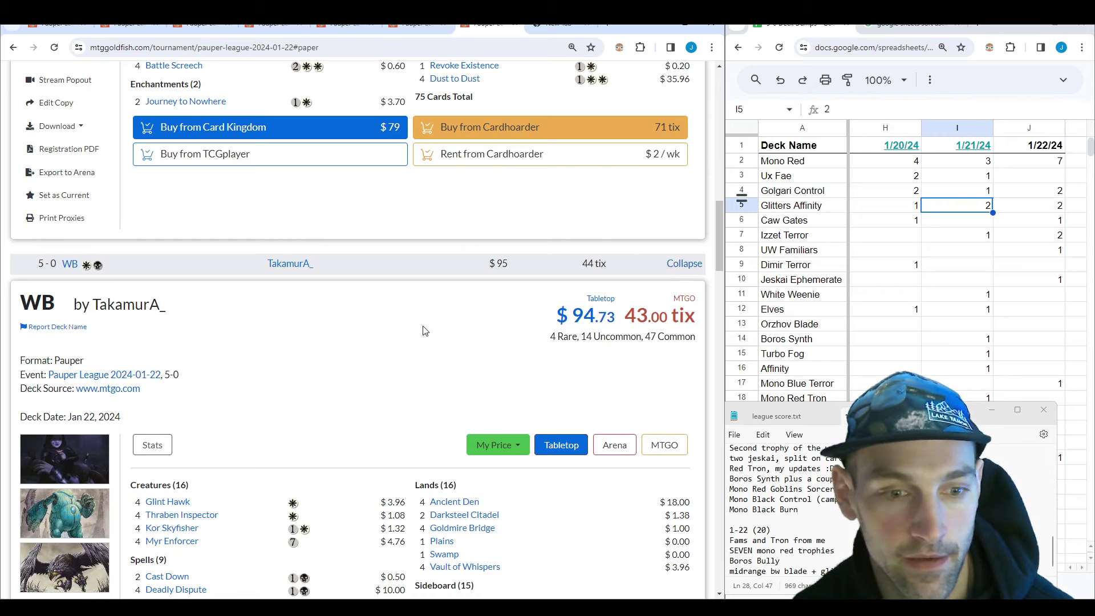
scroll(393, 290, "down", 2)
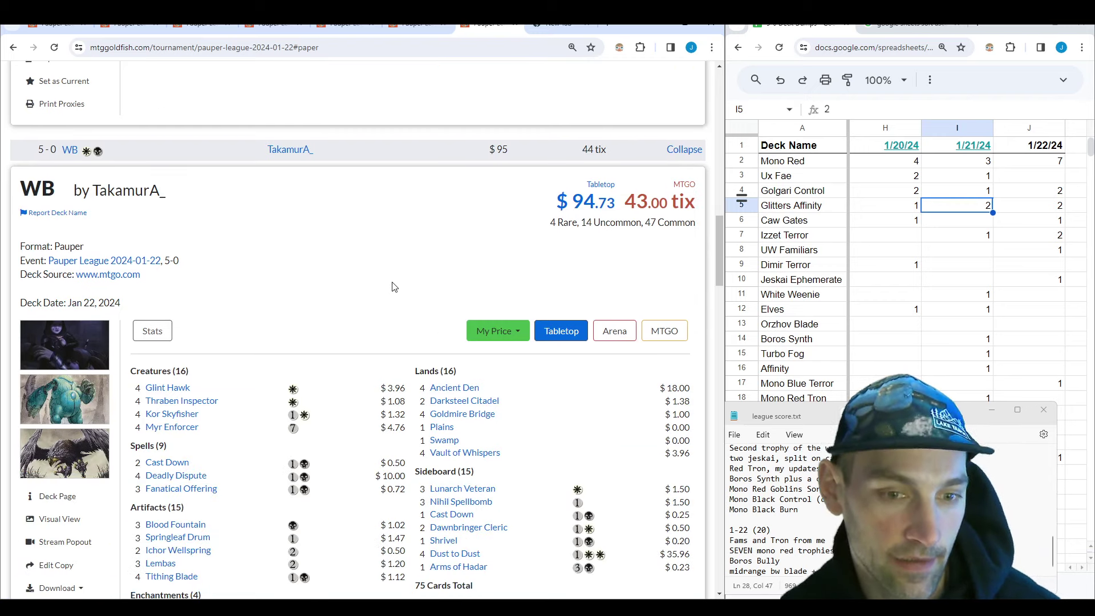
scroll(398, 284, "down", 2)
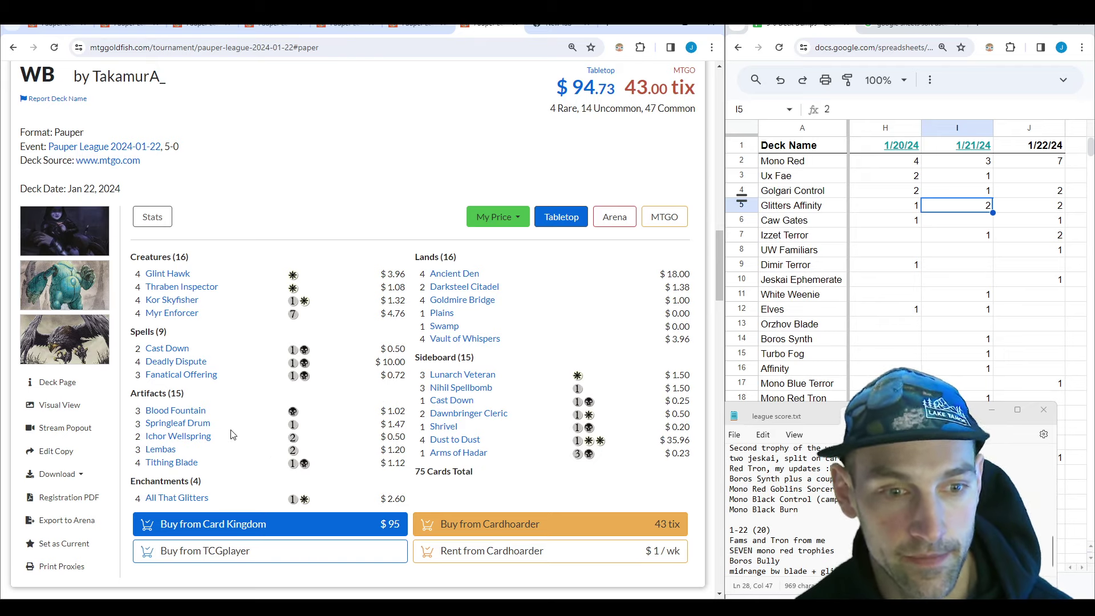
scroll(280, 400, "down", 1)
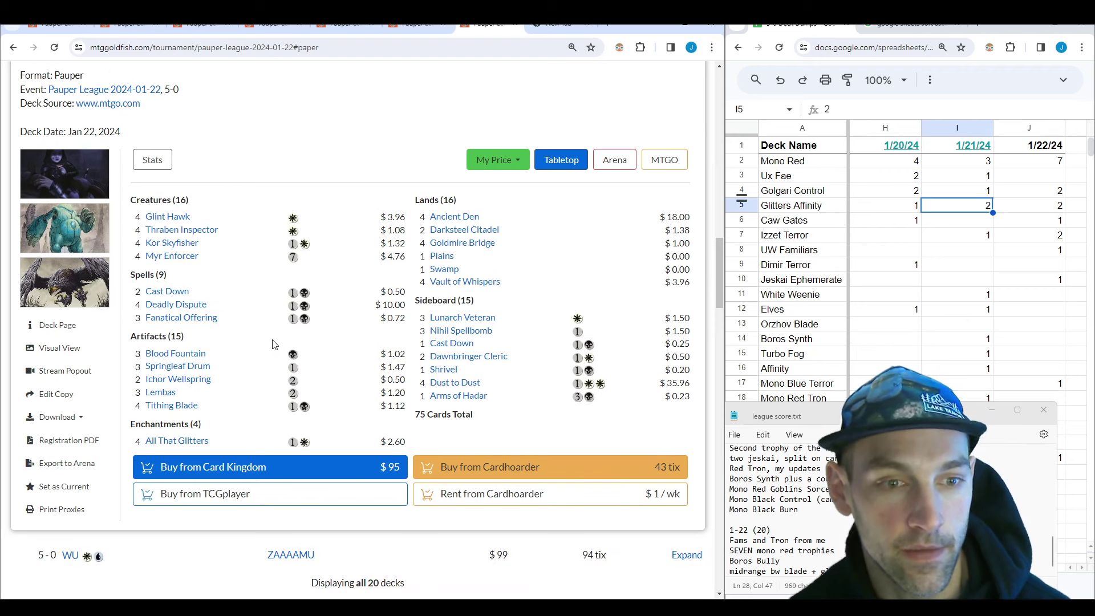
mouse_move(174, 294)
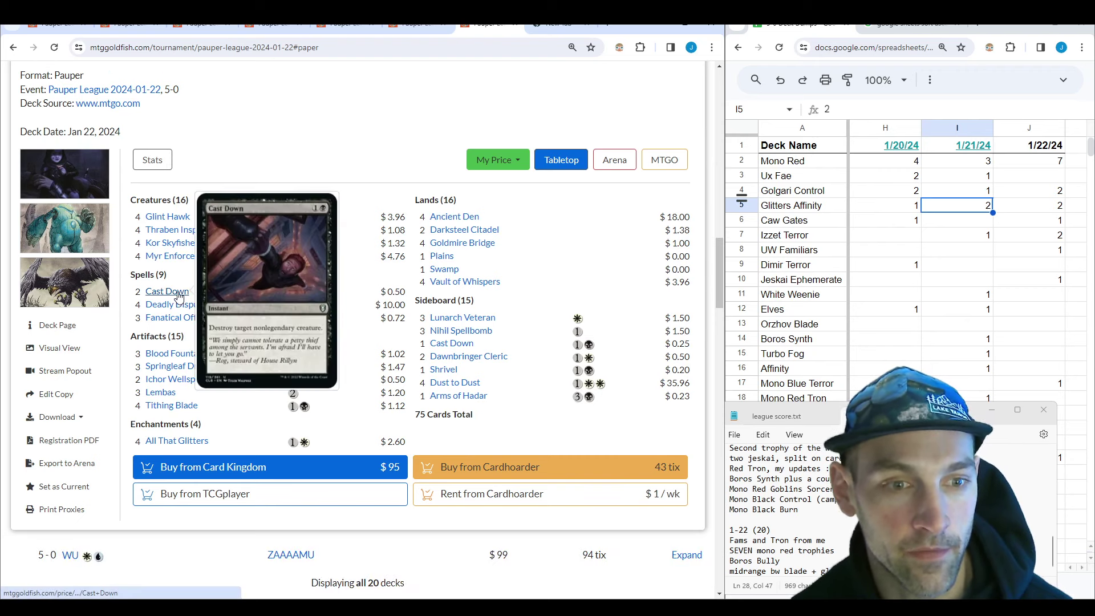
mouse_move(193, 323)
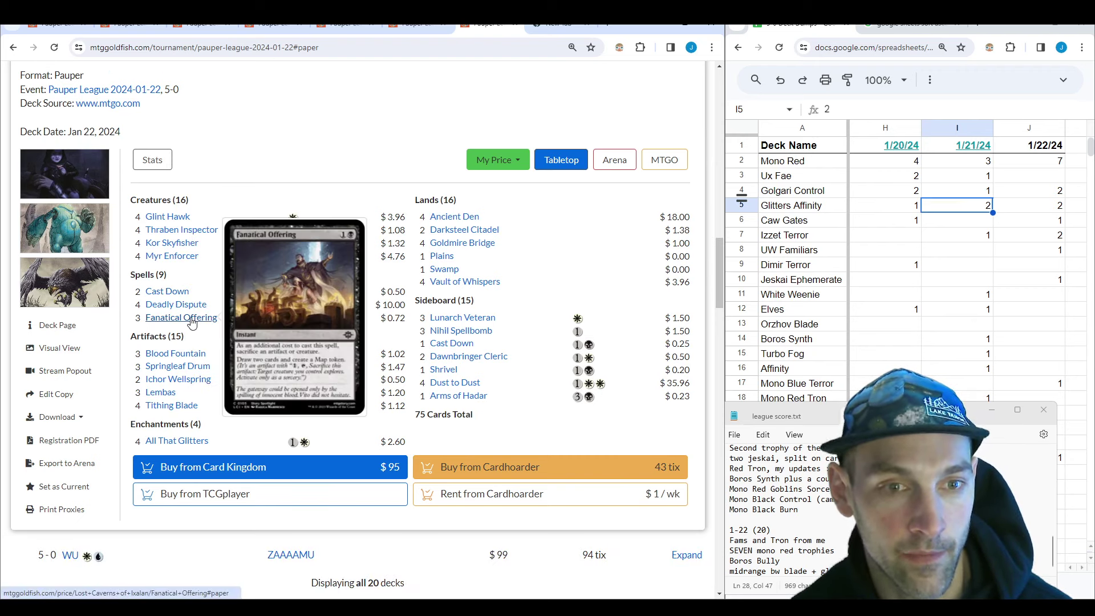